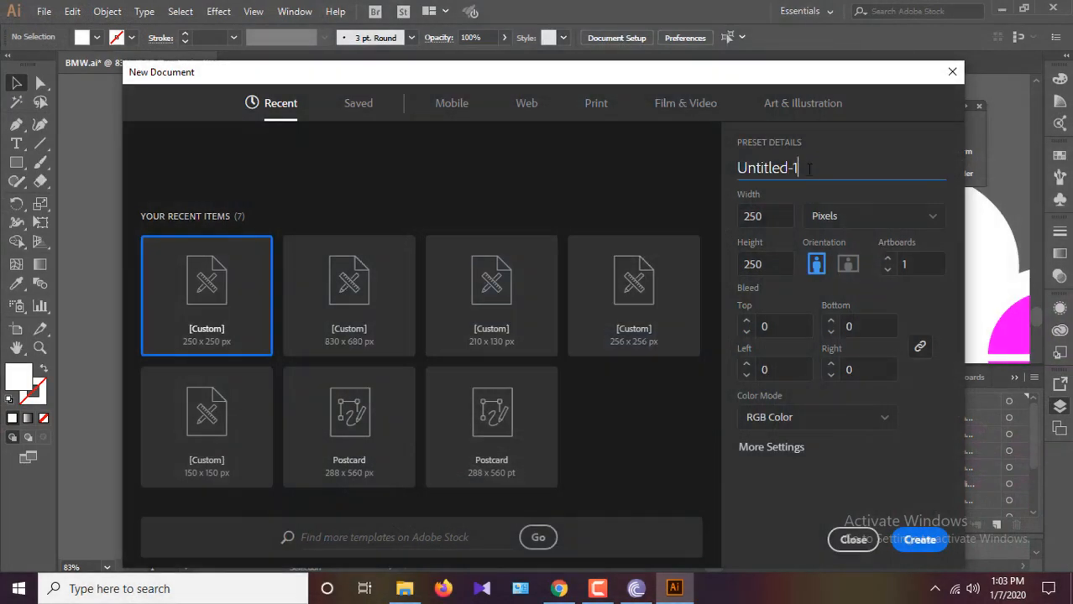
# Create a new document named BMW, 700 px wide and 700 px high.
pyautogui.doubleClick(806, 168)
pyautogui.write('b')
pyautogui.press('BackSpace')
pyautogui.write('BMW')
pyautogui.press('Tab')
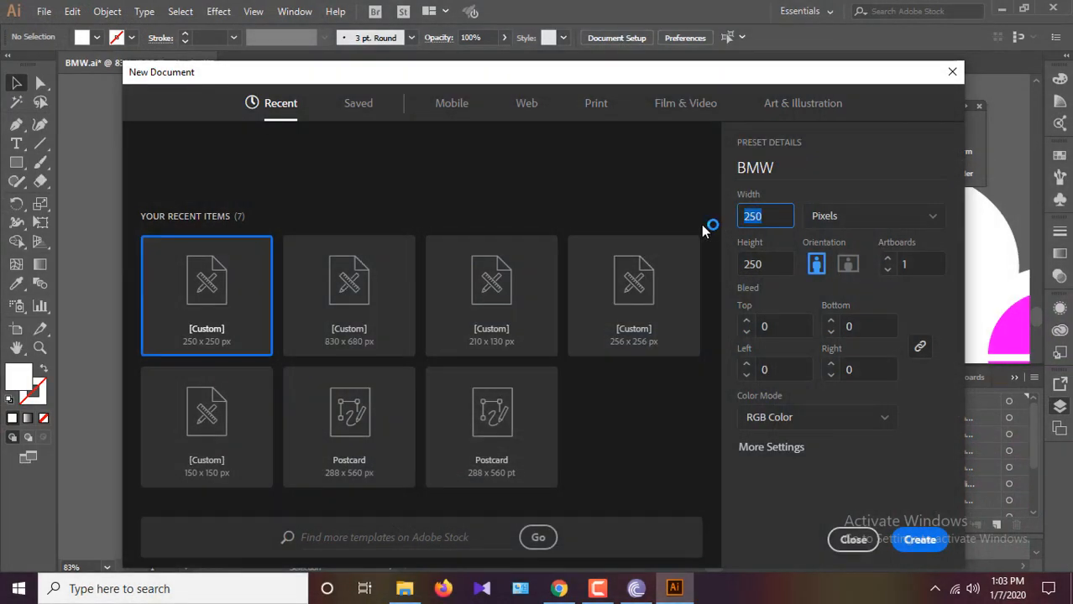
pyautogui.write('700')
pyautogui.press('Tab')
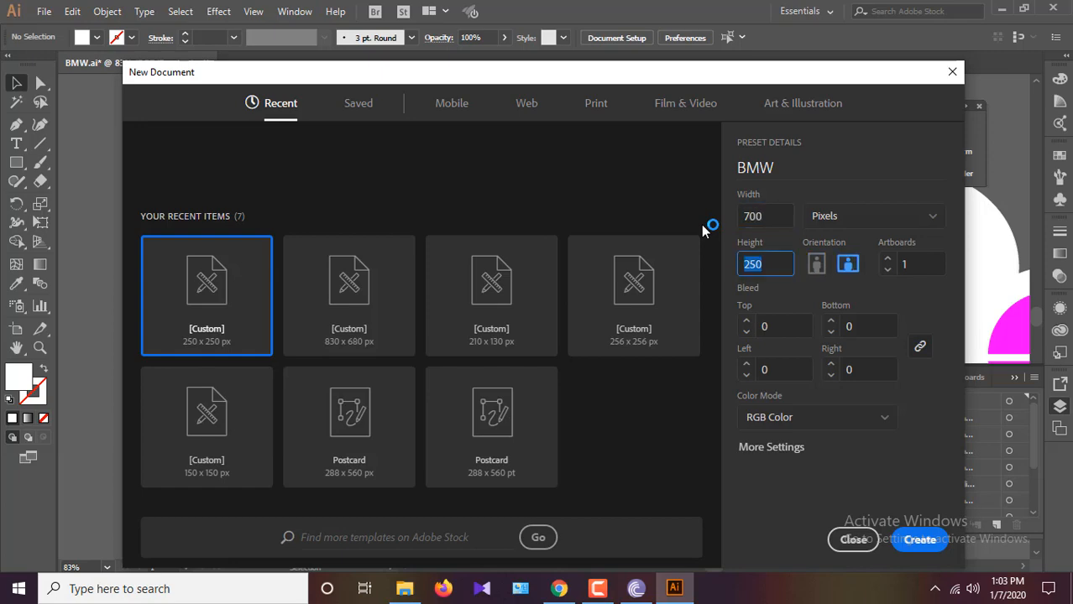
pyautogui.write('700')
pyautogui.click(919, 539)
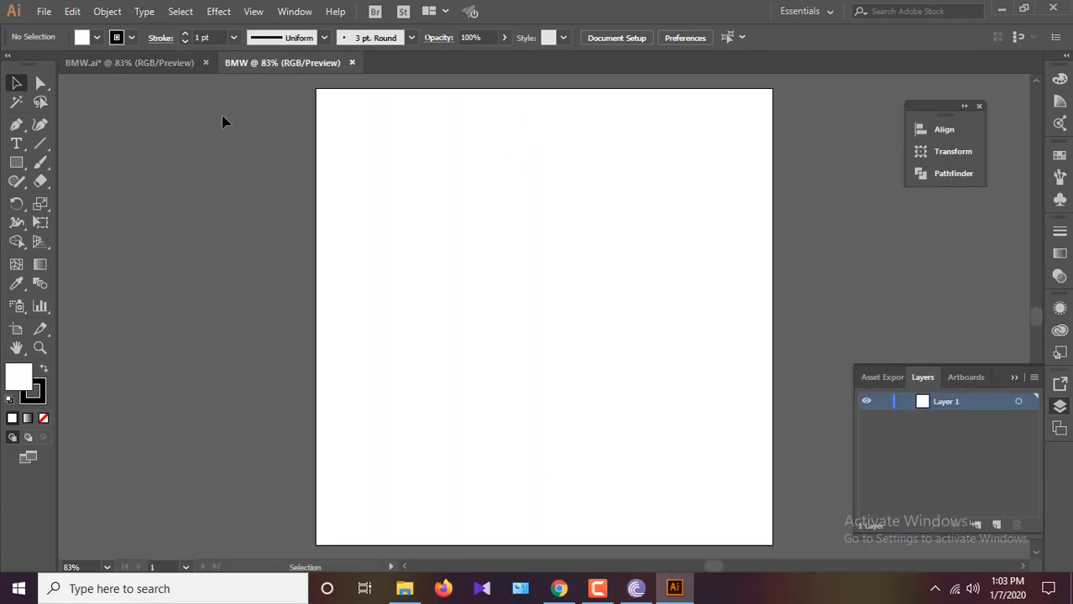
# Show the grid and turn on snapping to it.
pyautogui.click(252, 12)
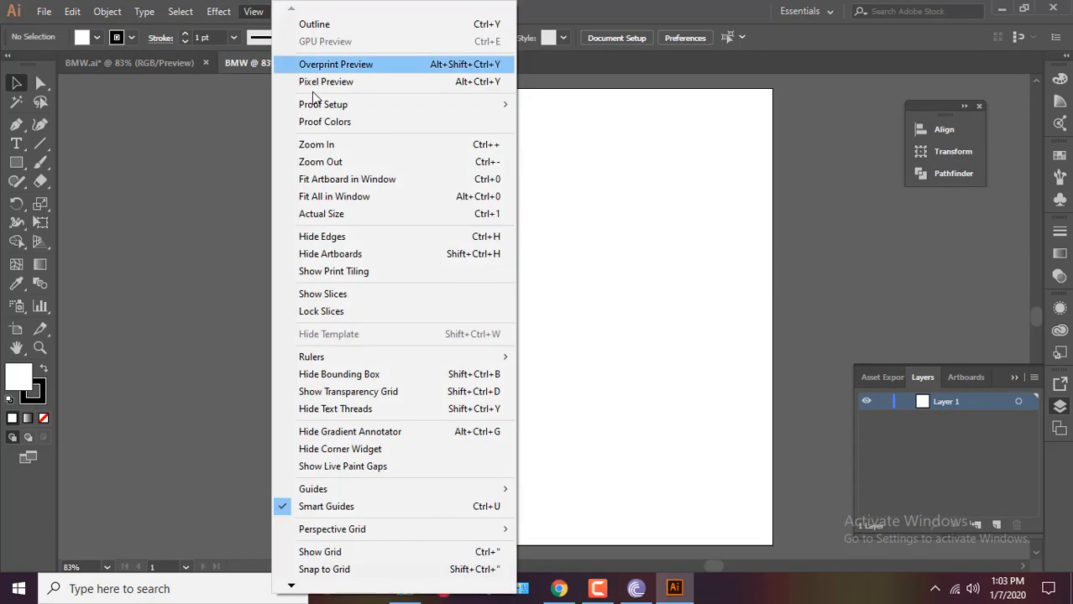
pyautogui.click(285, 553)
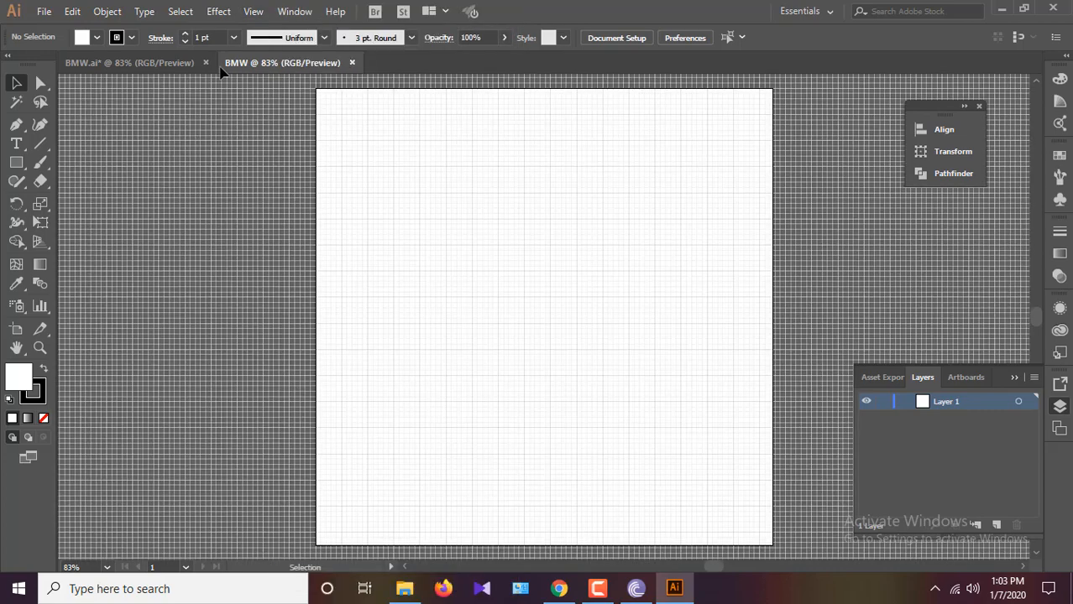
pyautogui.click(252, 12)
pyautogui.click(322, 570)
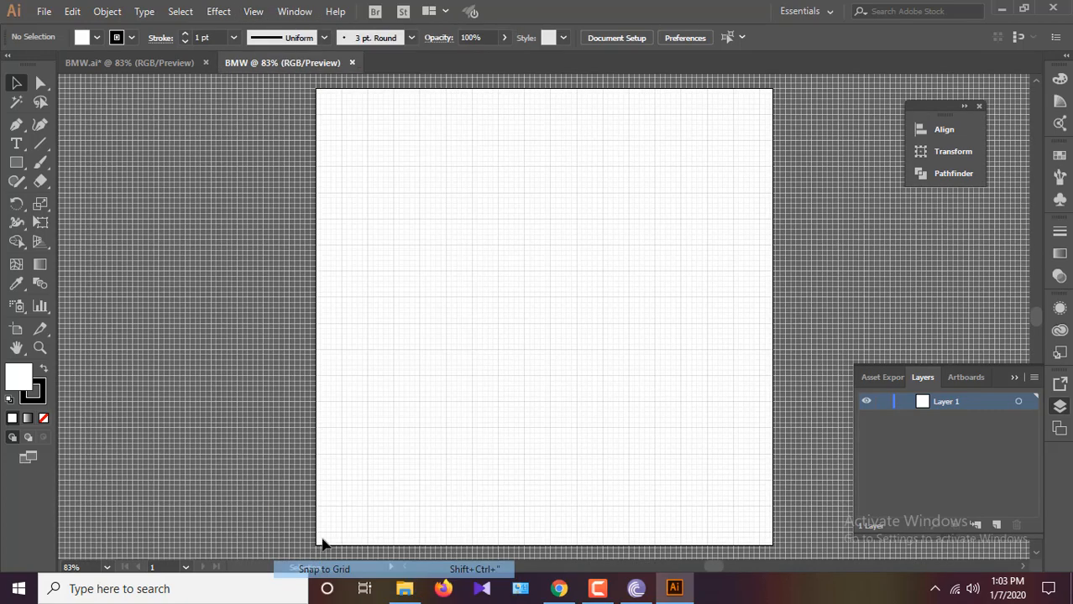
# Set the grid preferences to a gridline every 10 px with 1 subdivision.
pyautogui.click(72, 12)
pyautogui.moveTo(132, 510)
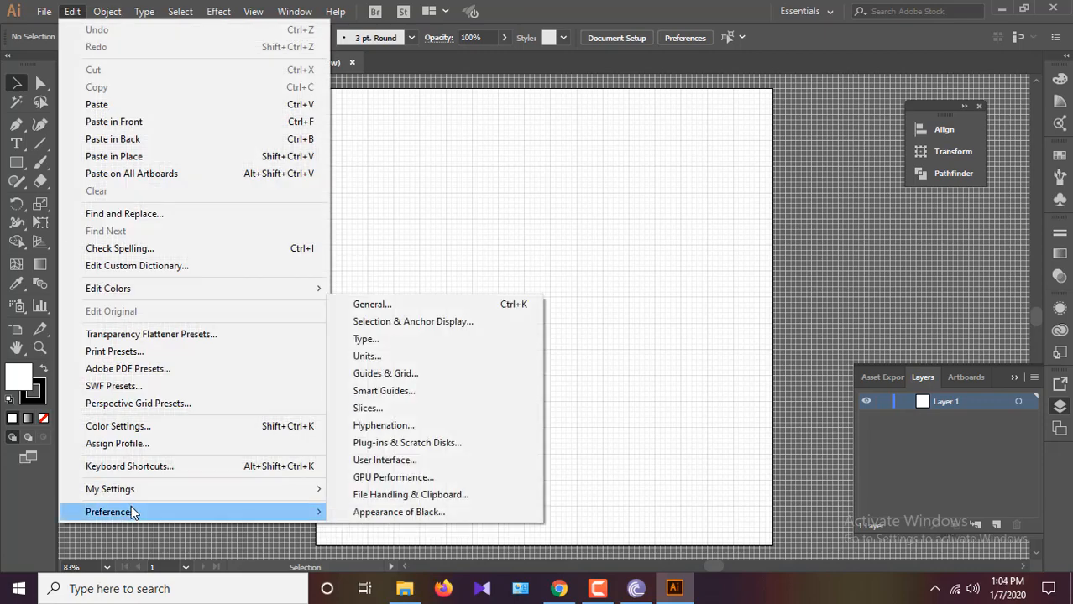
pyautogui.click(413, 374)
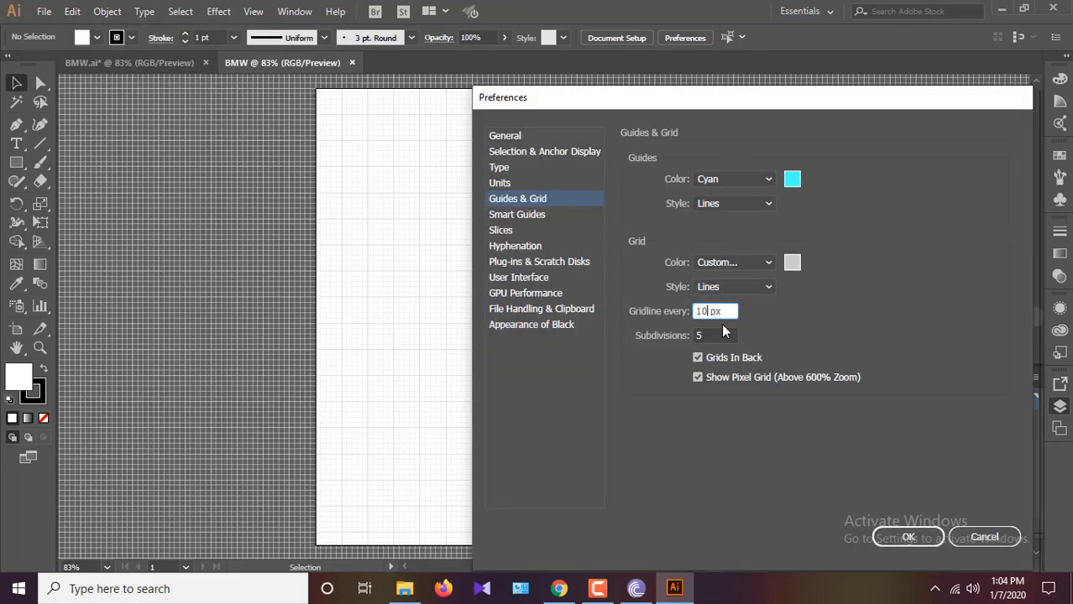
pyautogui.click(709, 335)
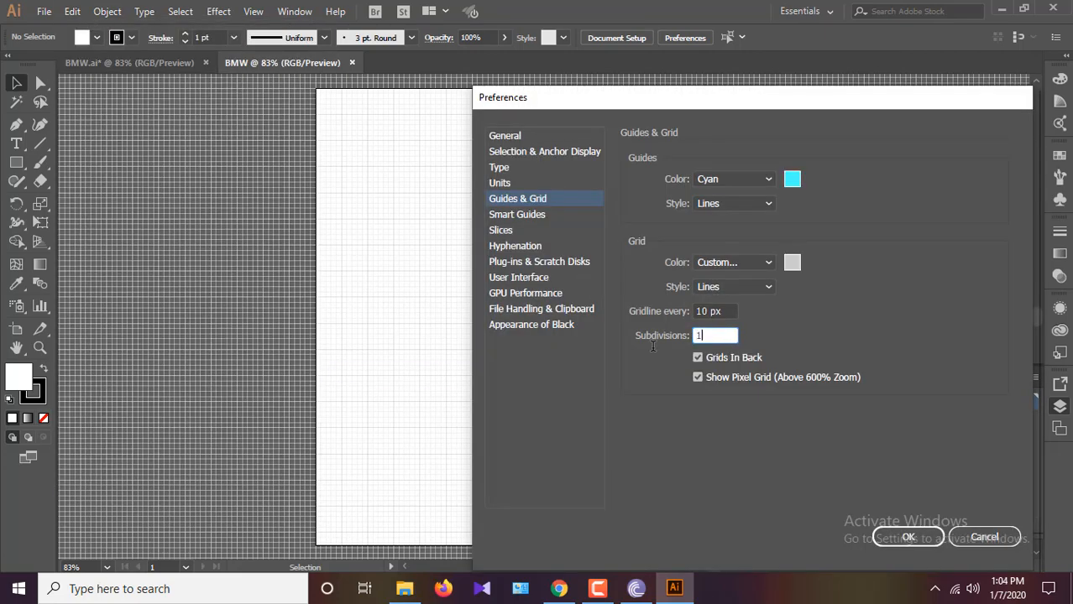
pyautogui.moveTo(728, 308); pyautogui.dragTo(620, 307)
pyautogui.moveTo(716, 341); pyautogui.dragTo(597, 348)
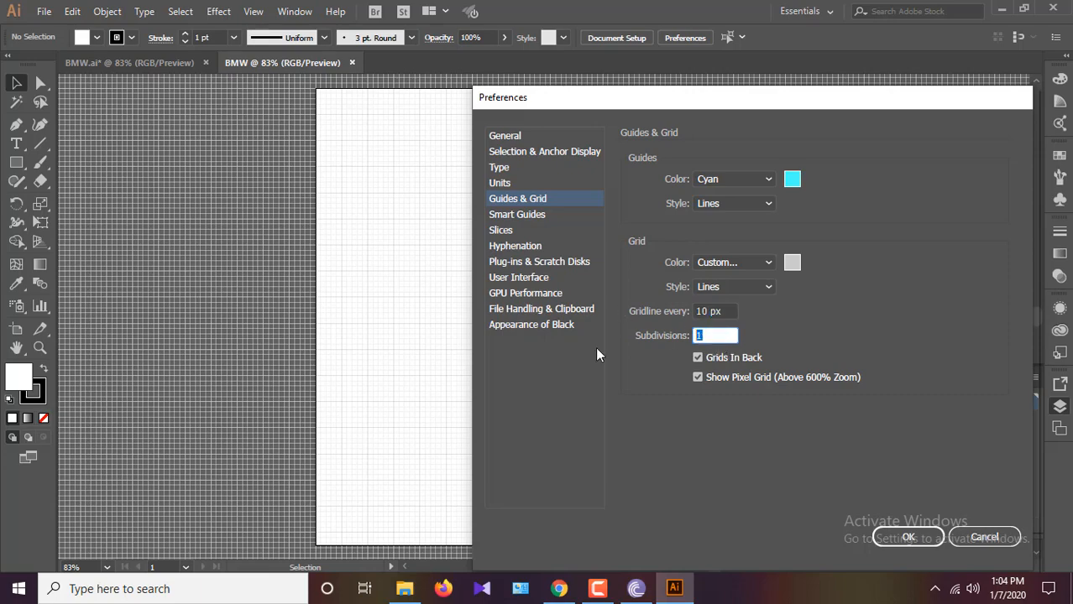
pyautogui.click(907, 536)
# Create a 510 x 510 px circle on the artboard with the Ellipse tool.
pyautogui.scroll(1, 421, 207)
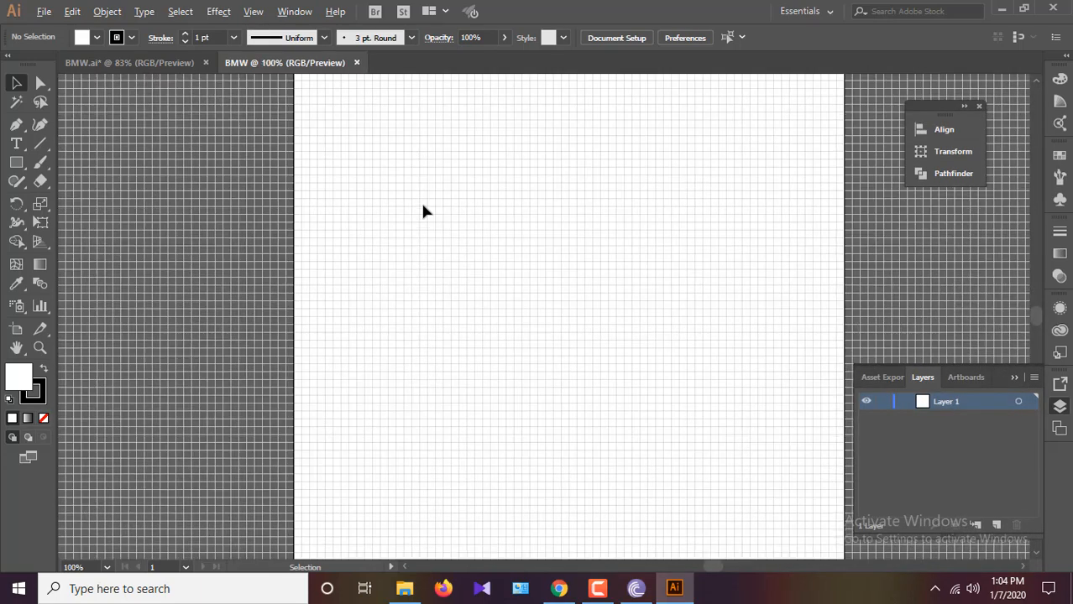
pyautogui.scroll(-1, 419, 207)
pyautogui.scroll(1, 417, 208)
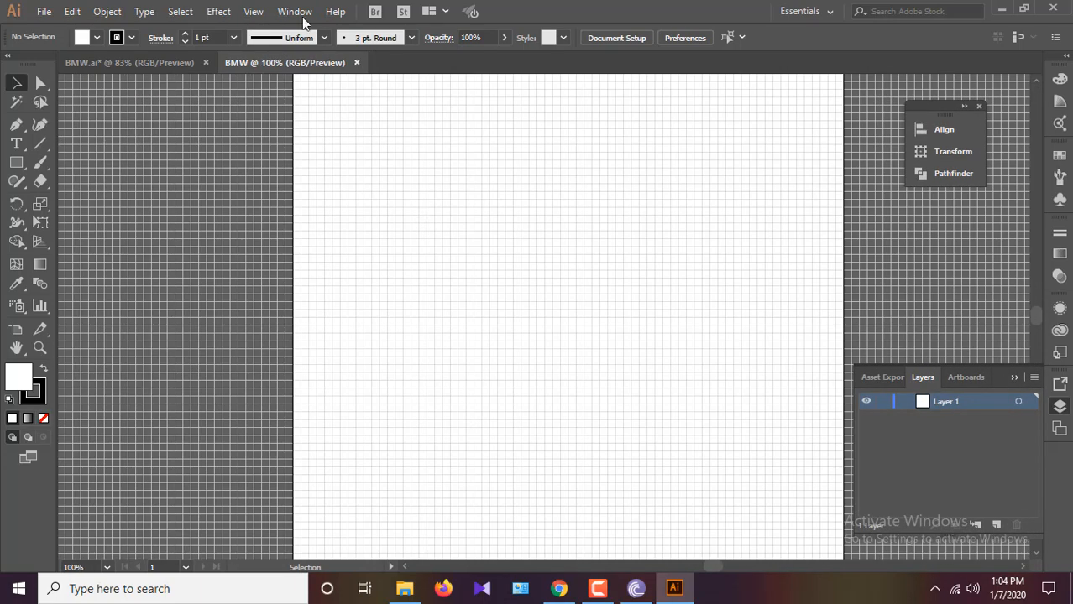
pyautogui.click(253, 11)
pyautogui.click(347, 178)
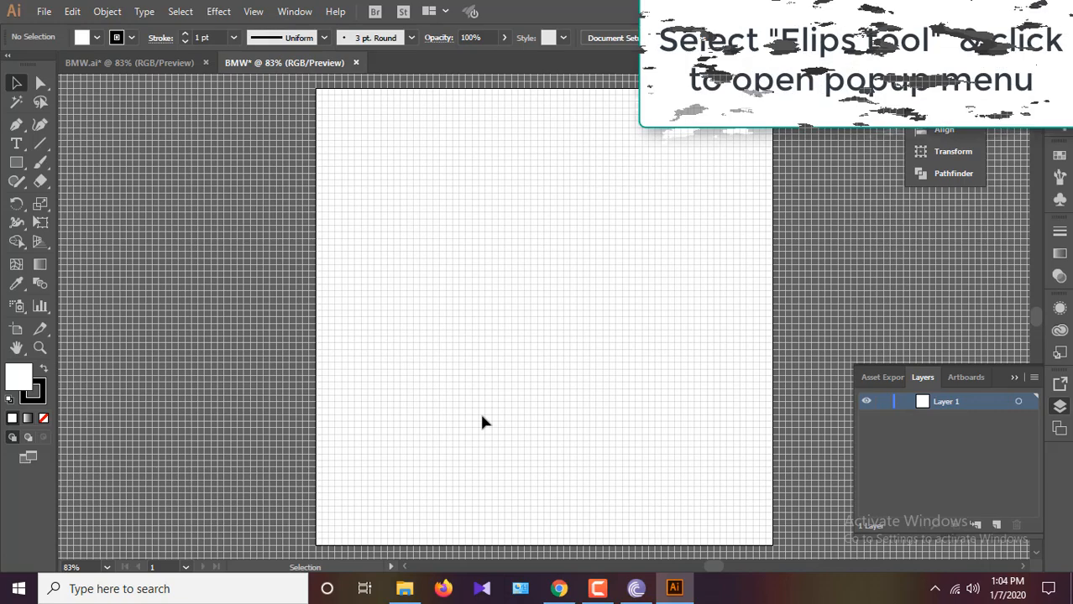
pyautogui.moveTo(16, 163); pyautogui.dragTo(84, 200)
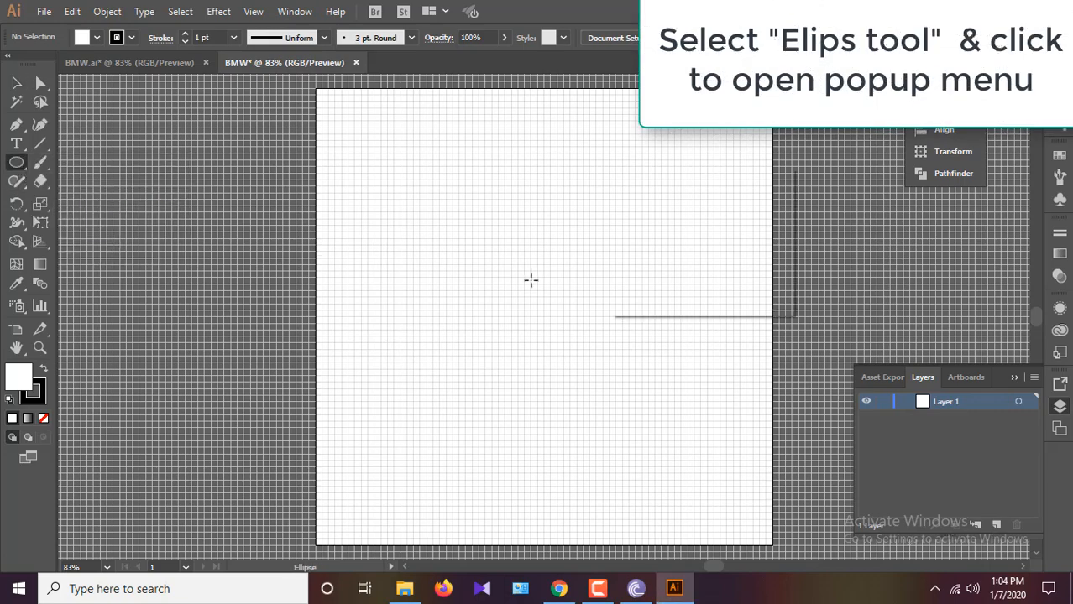
pyautogui.click(529, 280)
pyautogui.write('510')
pyautogui.press('Tab')
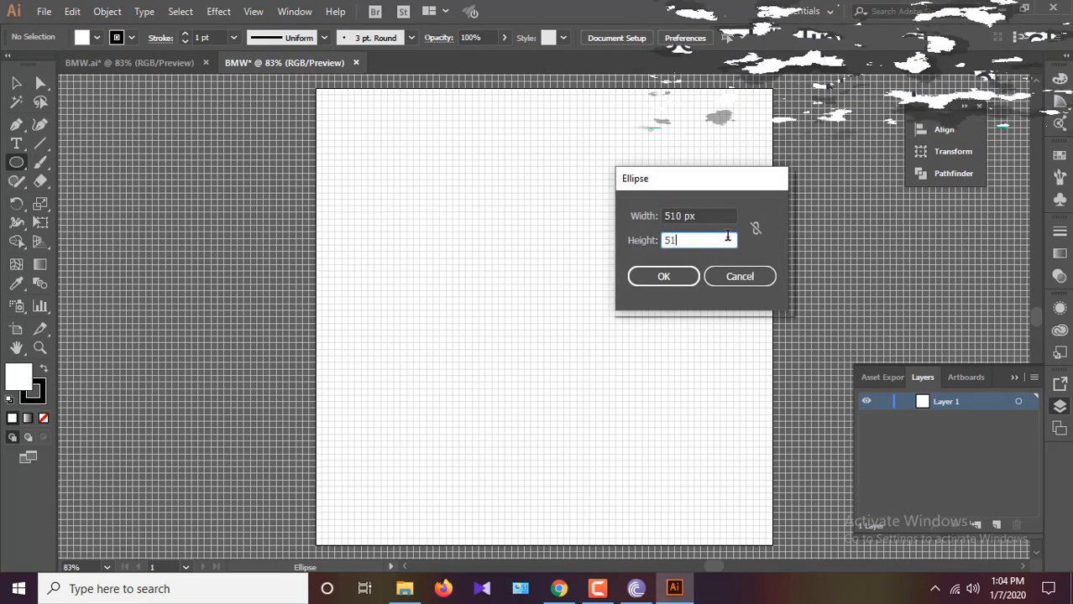
pyautogui.click(676, 281)
# Move the circle to around the middle of the artboard.
pyautogui.click(16, 83)
pyautogui.moveTo(603, 358); pyautogui.dragTo(453, 236)
pyautogui.moveTo(500, 301); pyautogui.dragTo(515, 305)
# Style the circle with a red fill, 50% opacity and no stroke.
pyautogui.click(96, 37)
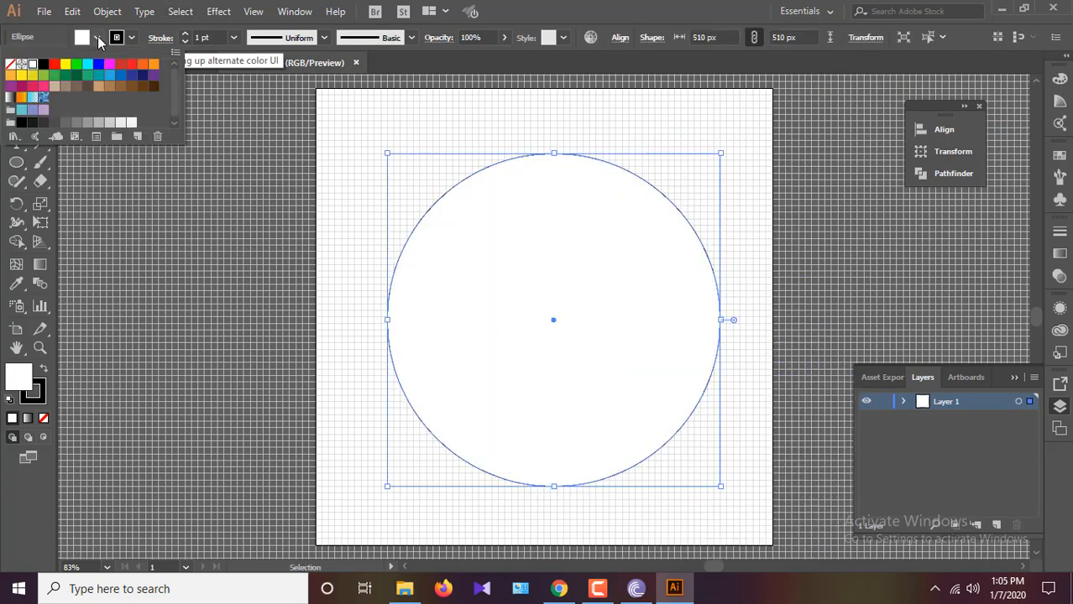
pyautogui.click(132, 66)
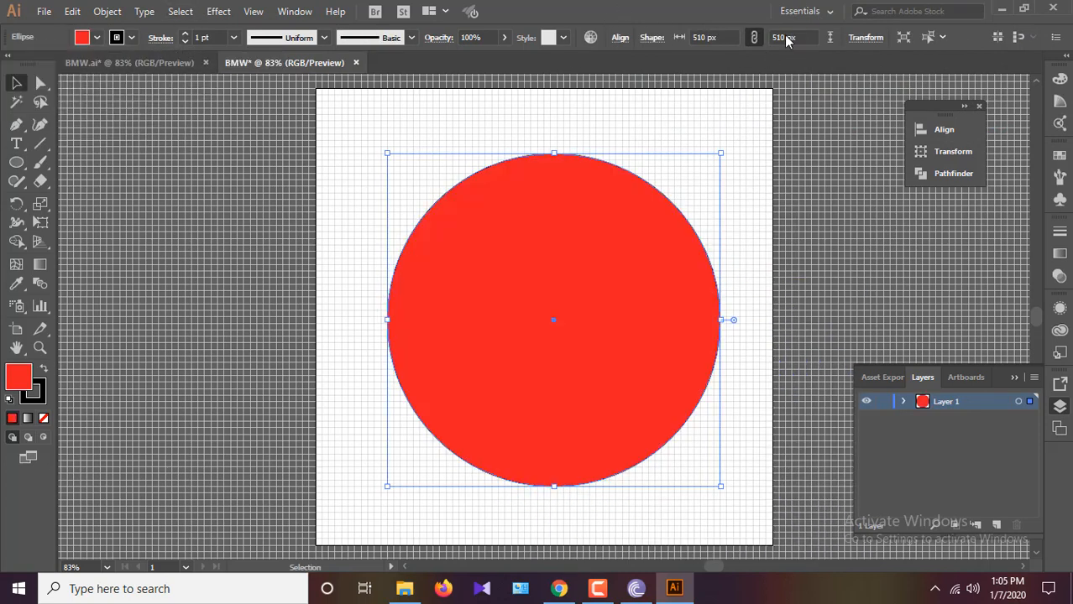
pyautogui.click(503, 39)
pyautogui.moveTo(501, 56); pyautogui.dragTo(471, 56)
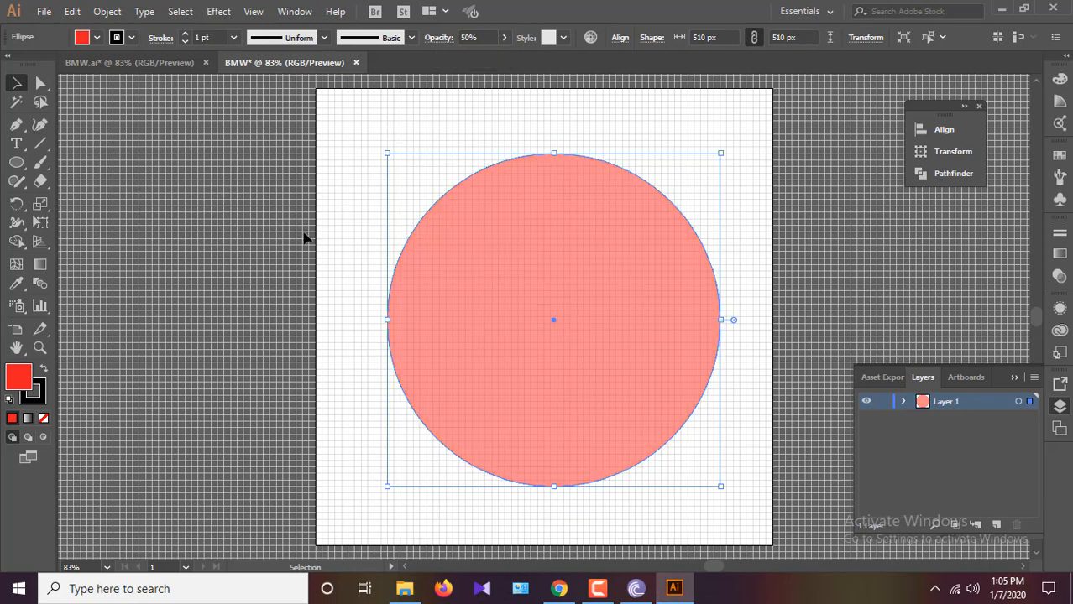
pyautogui.click(186, 42)
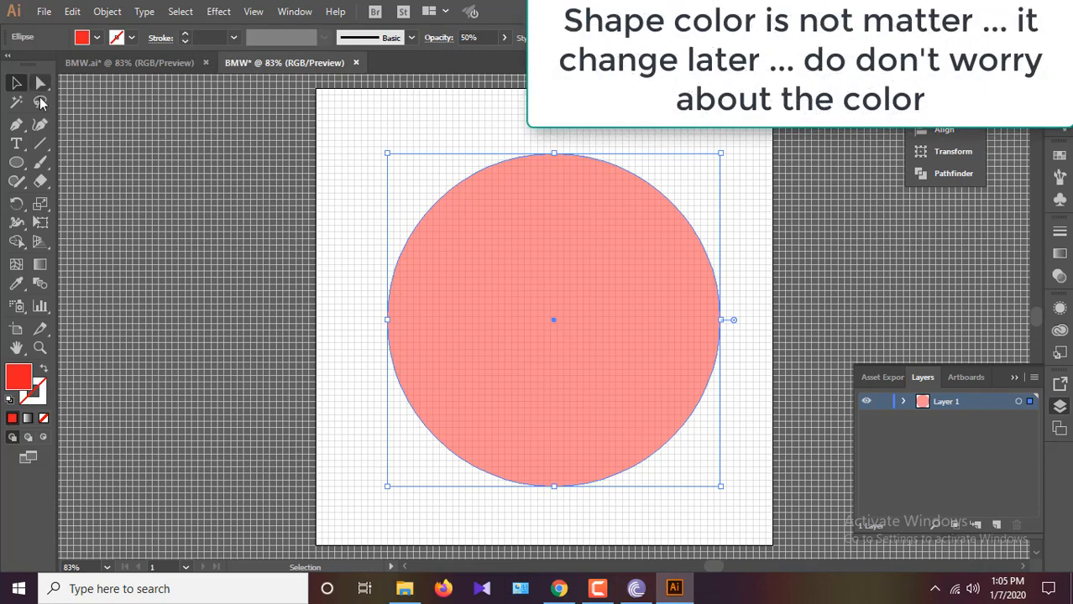
# Offset the circle's path by -10 px with miter joins to make a slightly smaller concentric circle.
pyautogui.click(107, 11)
pyautogui.moveTo(219, 333)
pyautogui.click(395, 391)
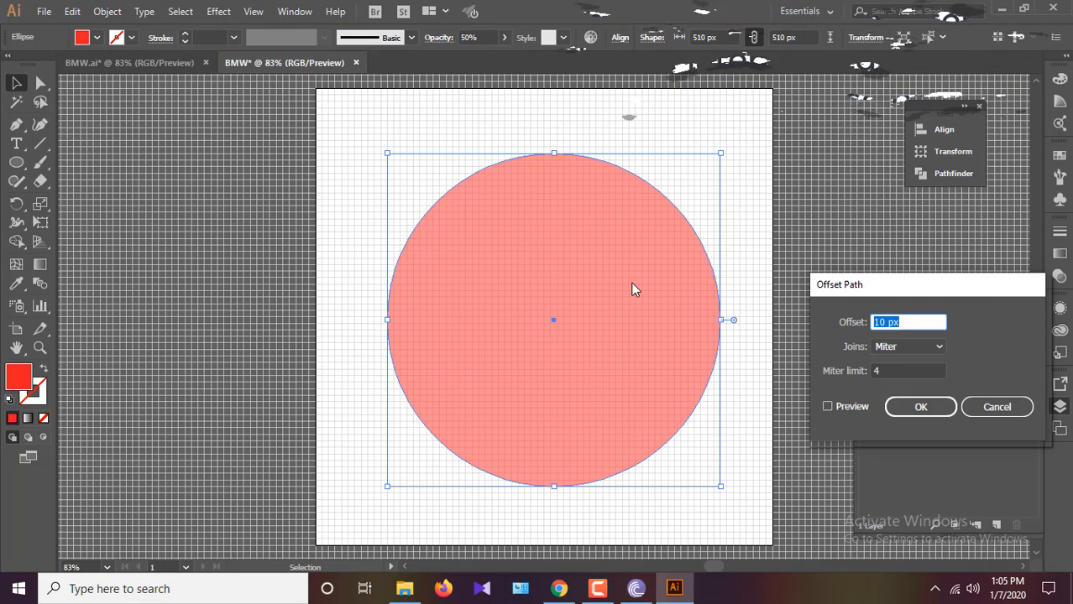
pyautogui.click(840, 406)
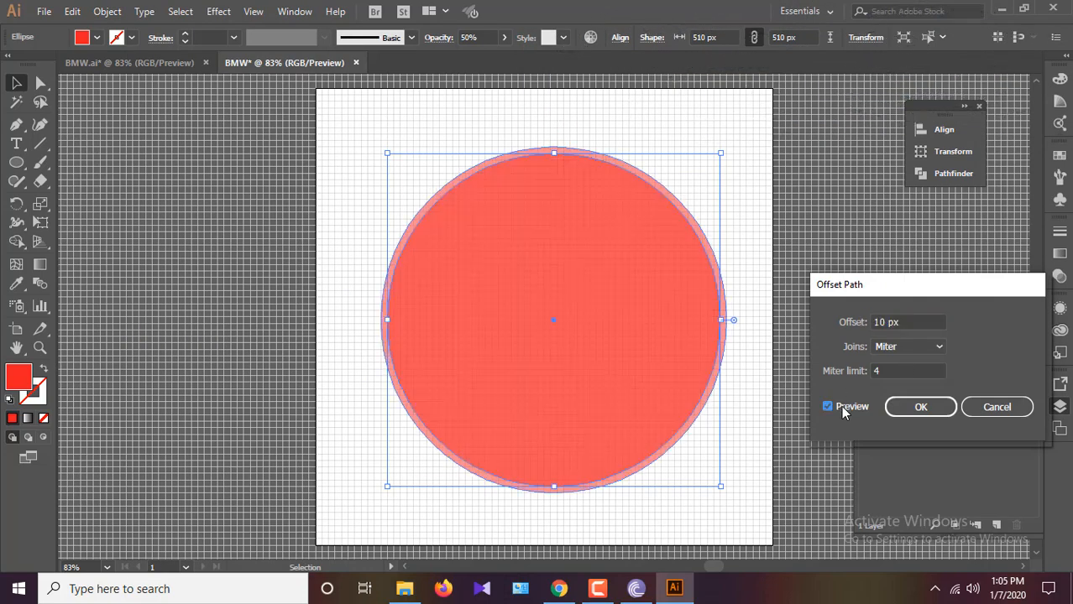
pyautogui.click(914, 324)
pyautogui.scroll(-14, 915, 324)
pyautogui.scroll(-6, 915, 324)
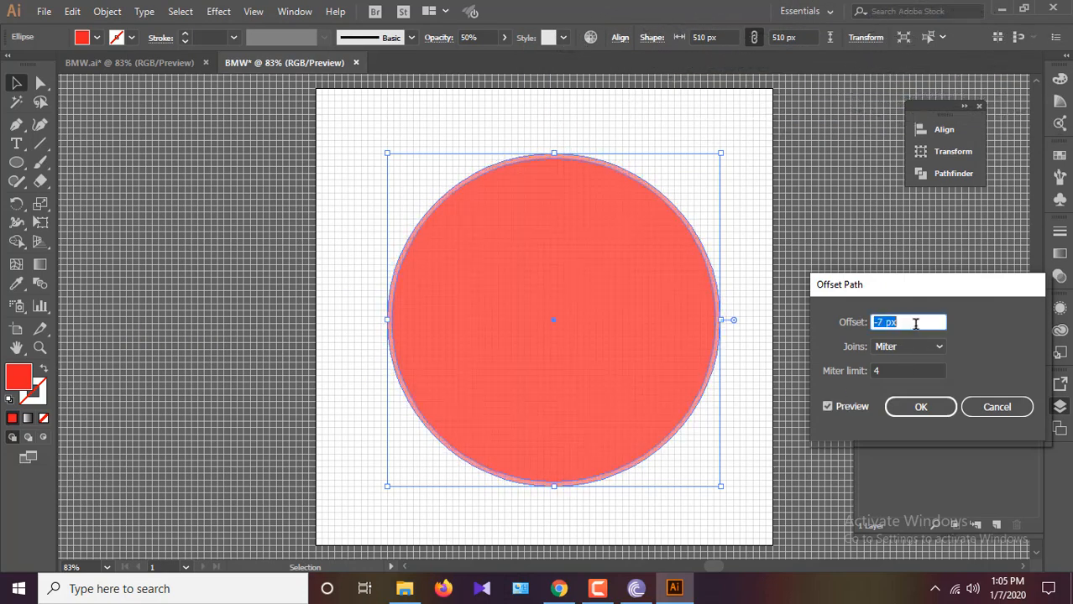
pyautogui.click(926, 412)
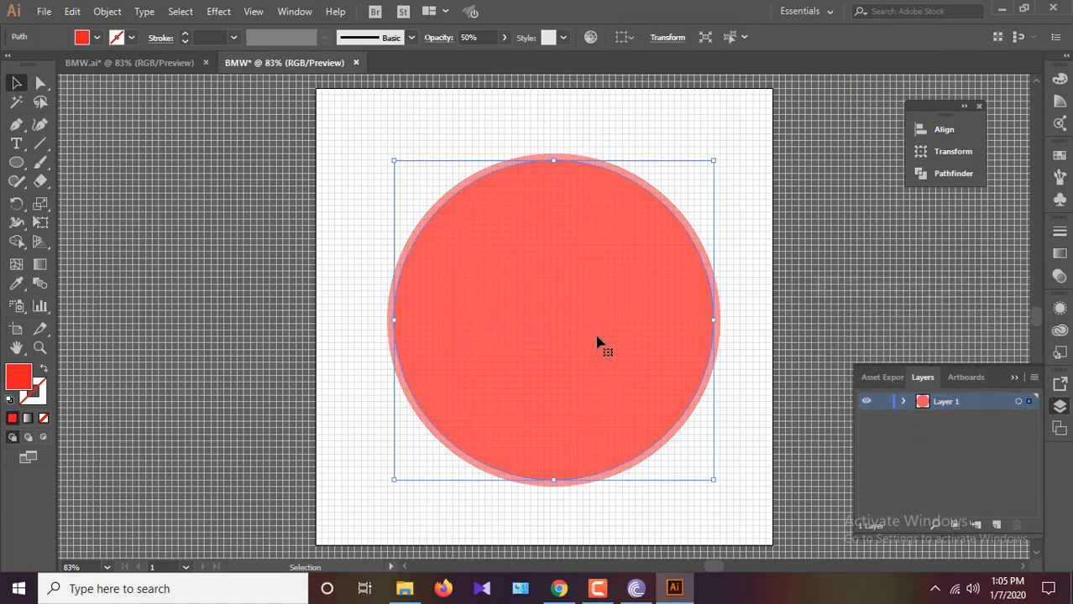
# Offset the inner circle's path by -80 px to make a third concentric circle.
pyautogui.click(810, 349)
pyautogui.click(576, 343)
pyautogui.click(109, 11)
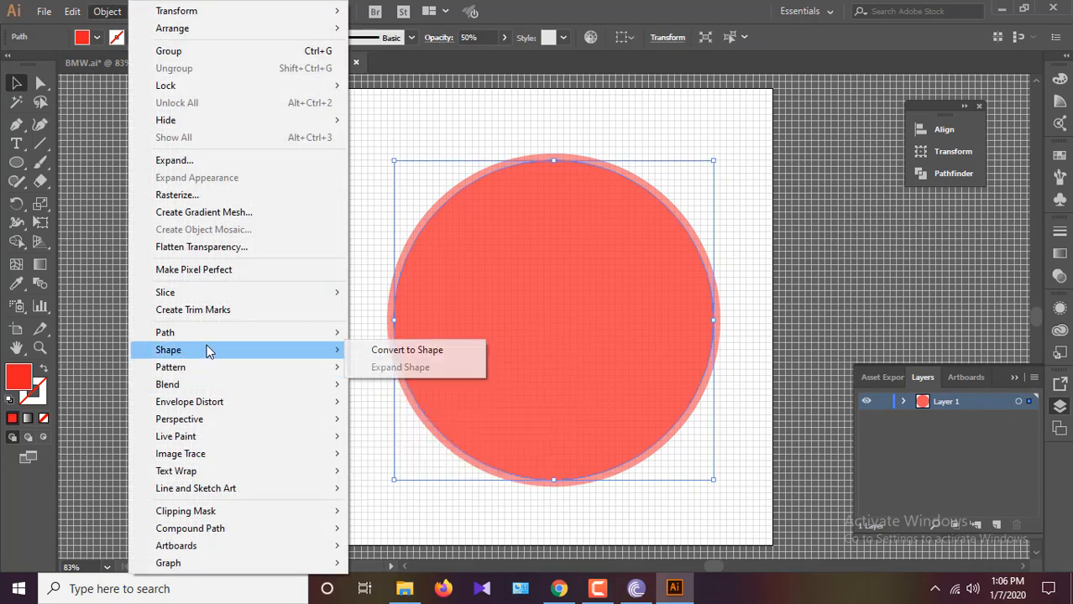
pyautogui.moveTo(220, 334)
pyautogui.click(427, 390)
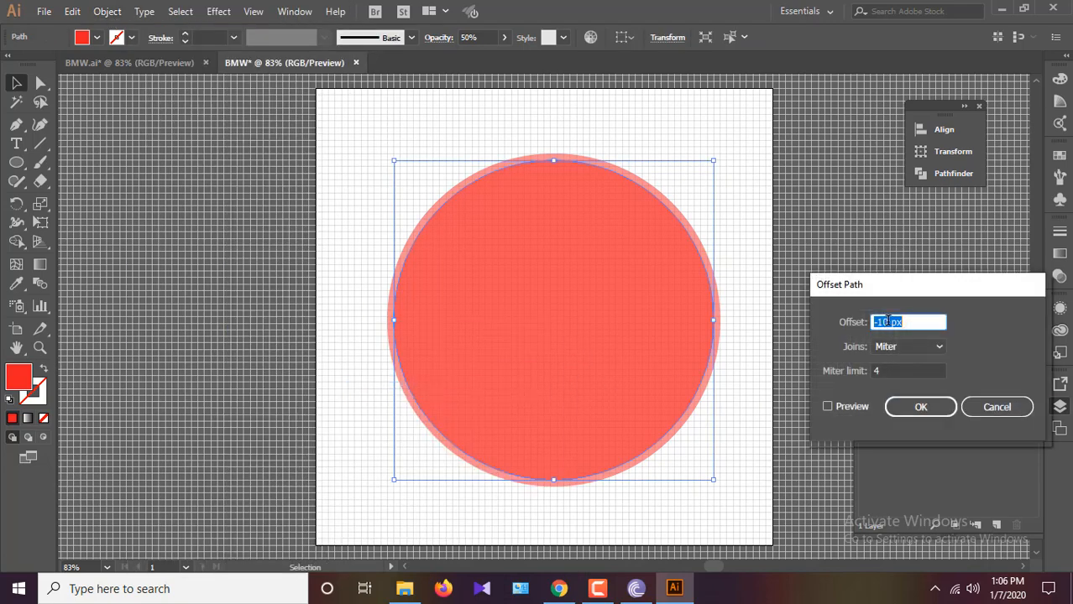
pyautogui.click(887, 321)
pyautogui.click(850, 407)
pyautogui.click(941, 407)
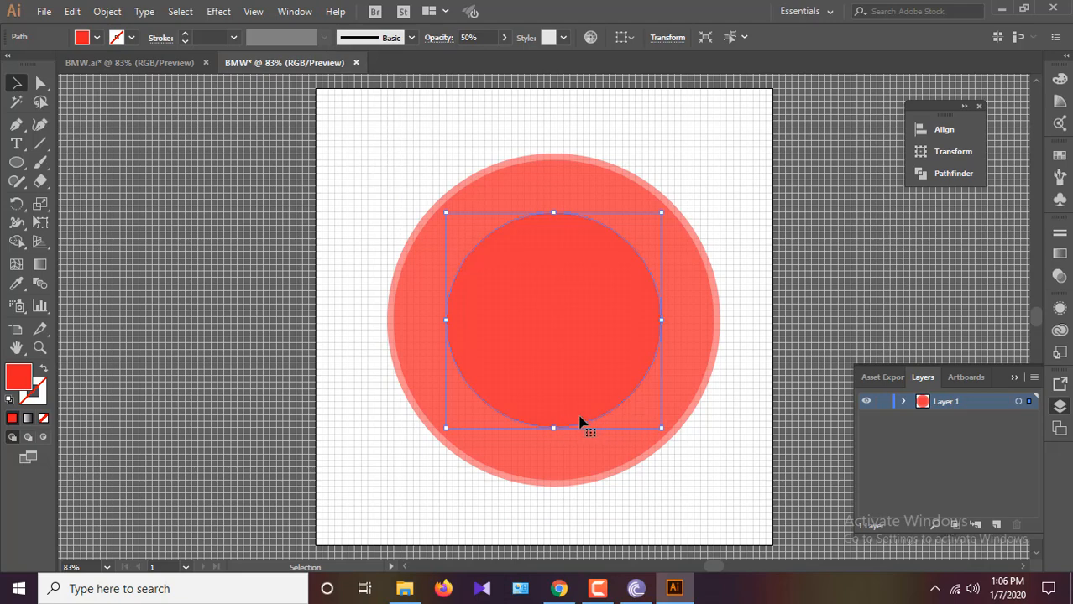
# Offset the third circle's path by -10 px to make the innermost circle.
pyautogui.click(107, 11)
pyautogui.moveTo(252, 334)
pyautogui.click(398, 389)
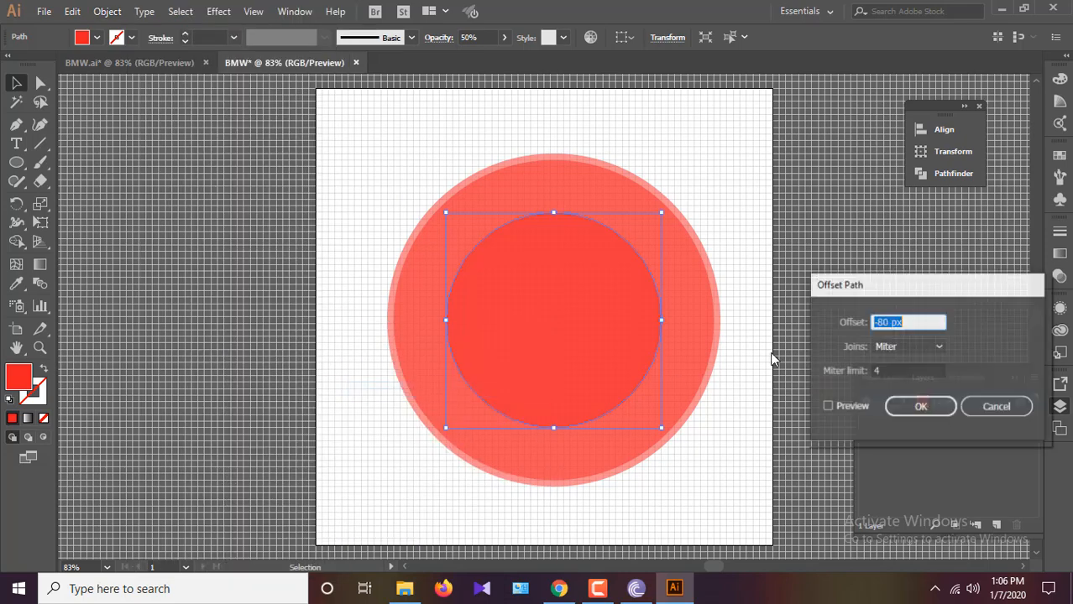
pyautogui.click(885, 324)
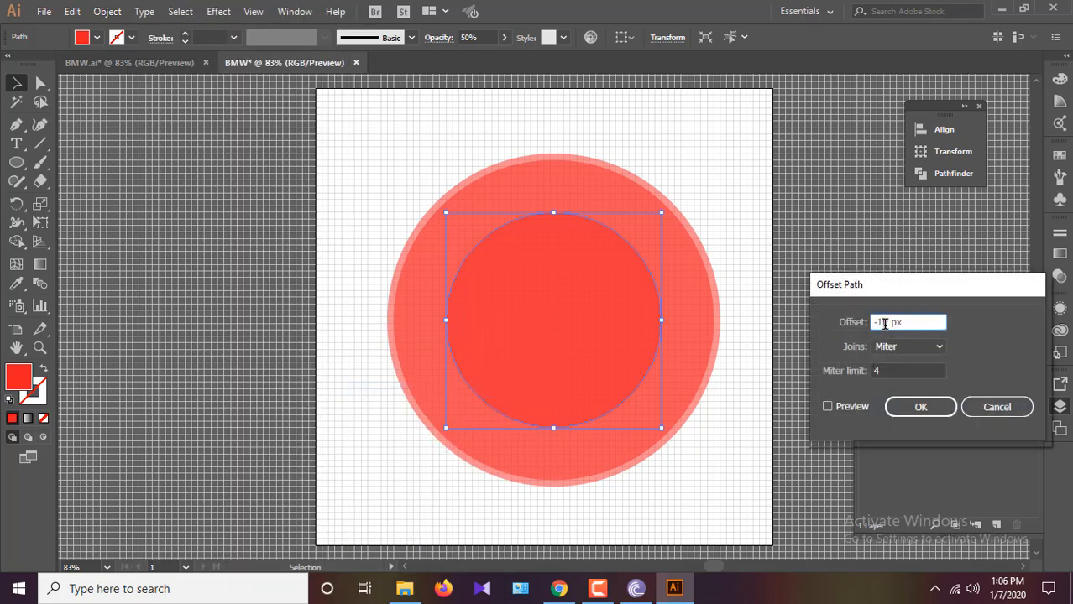
pyautogui.click(827, 406)
pyautogui.click(921, 406)
# Copy the second-largest circle and paste the copy directly in front of it.
pyautogui.scroll(-2, 615, 335)
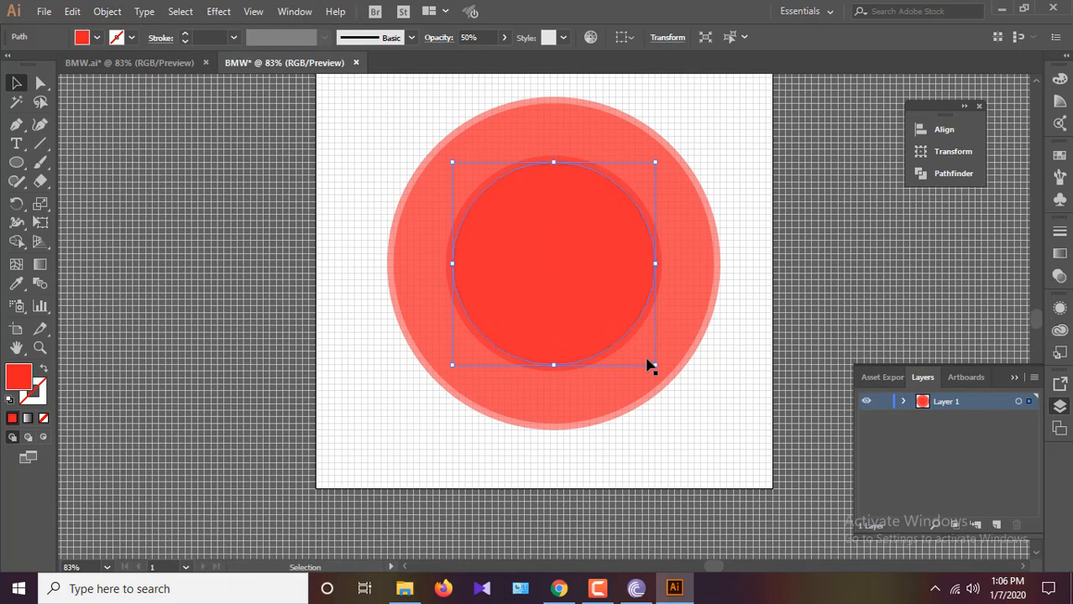
pyautogui.scroll(-1, 694, 414)
pyautogui.scroll(2, 694, 414)
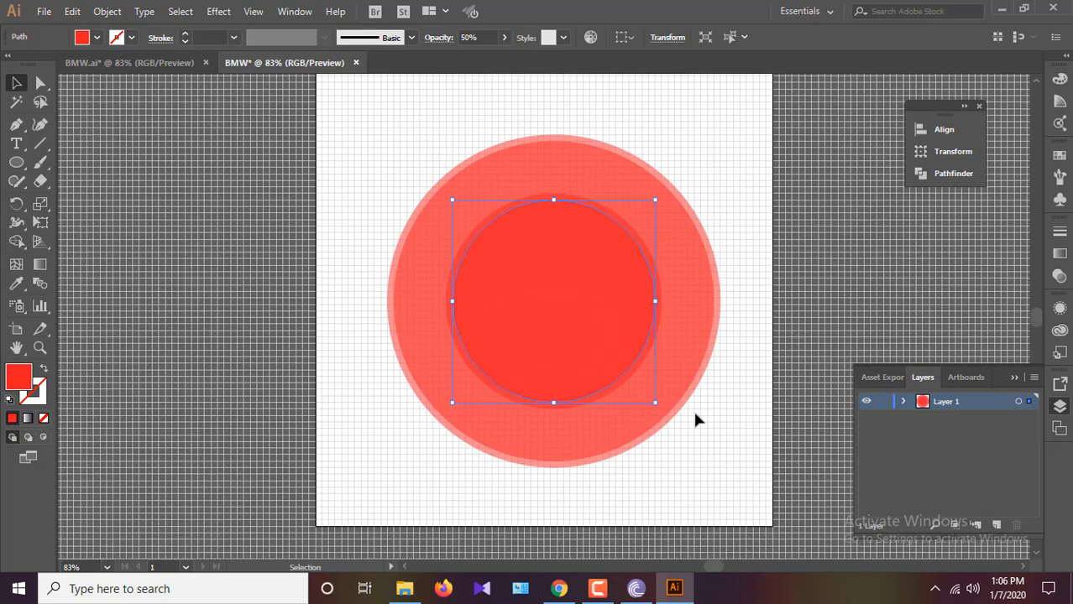
pyautogui.click(792, 414)
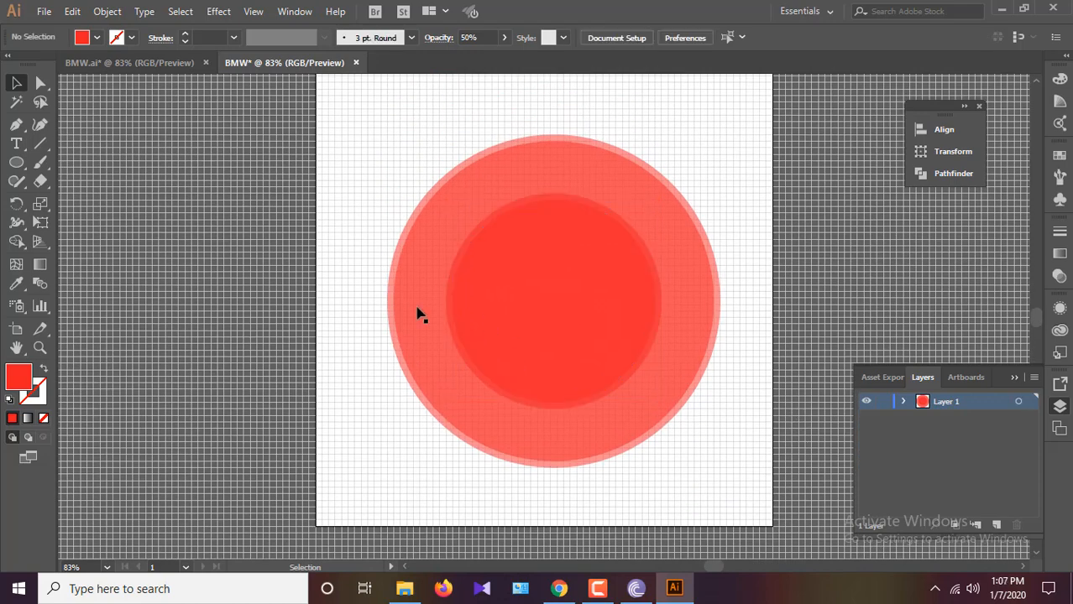
pyautogui.click(418, 309)
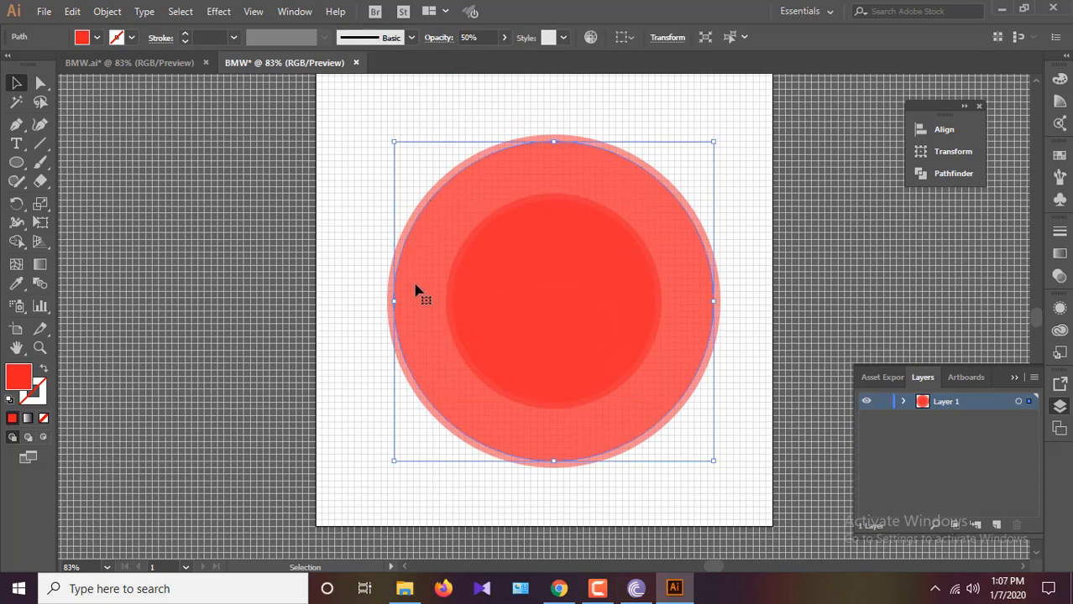
pyautogui.click(72, 12)
pyautogui.click(96, 87)
pyautogui.click(72, 12)
pyautogui.click(118, 122)
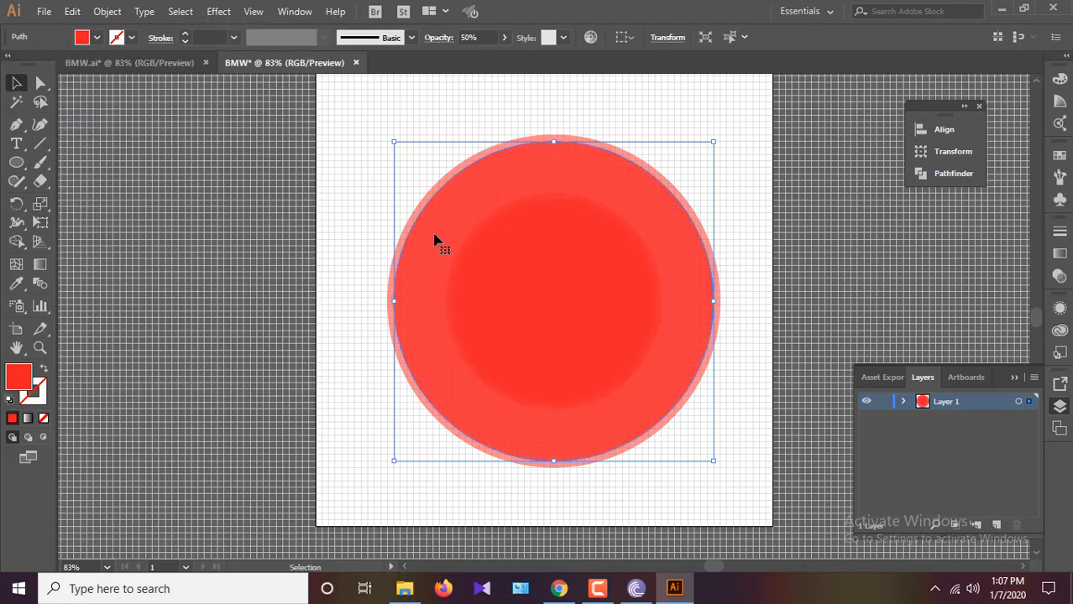
# Hide the pasted circle copy and select the two largest circles together.
pyautogui.click(108, 12)
pyautogui.moveTo(289, 120)
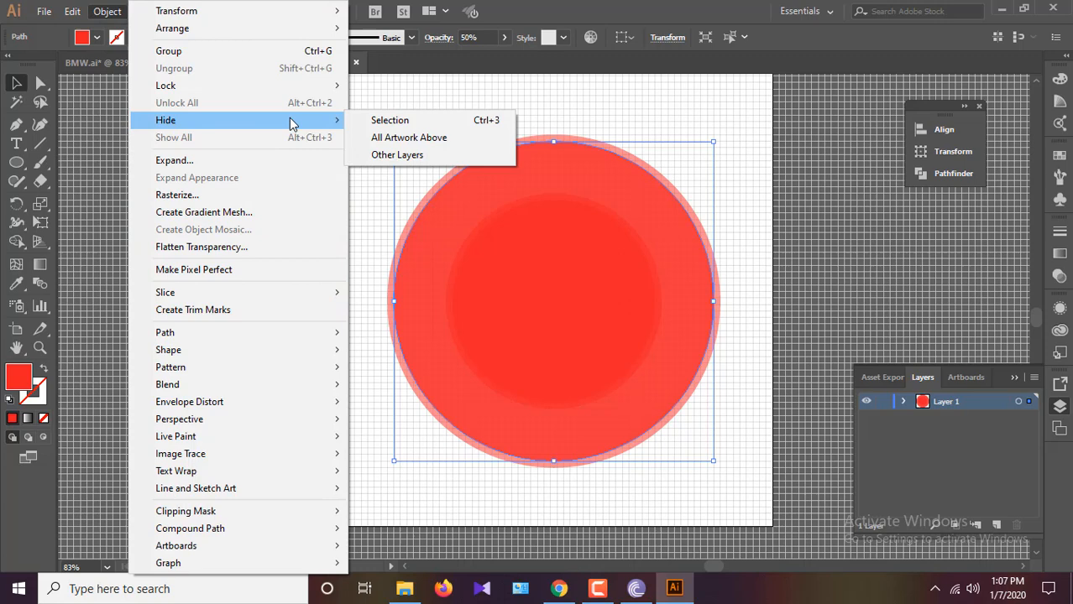
pyautogui.click(400, 123)
pyautogui.moveTo(457, 210); pyautogui.dragTo(461, 214)
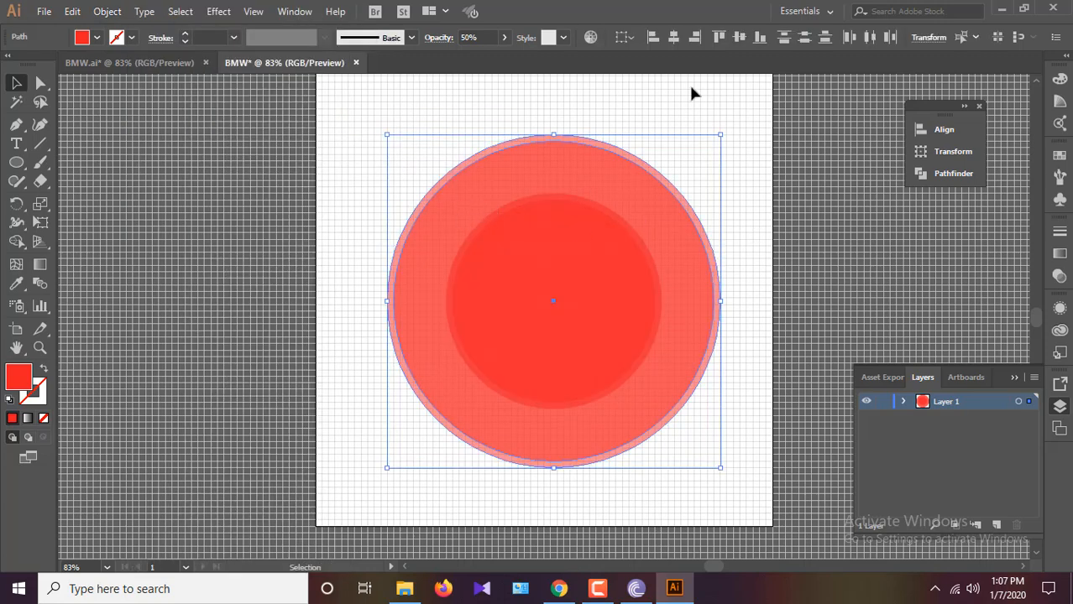
# Cut the two selected circles into a thin outer ring with Pathfinder Exclude, and show the hidden circle copy again.
pyautogui.click(951, 173)
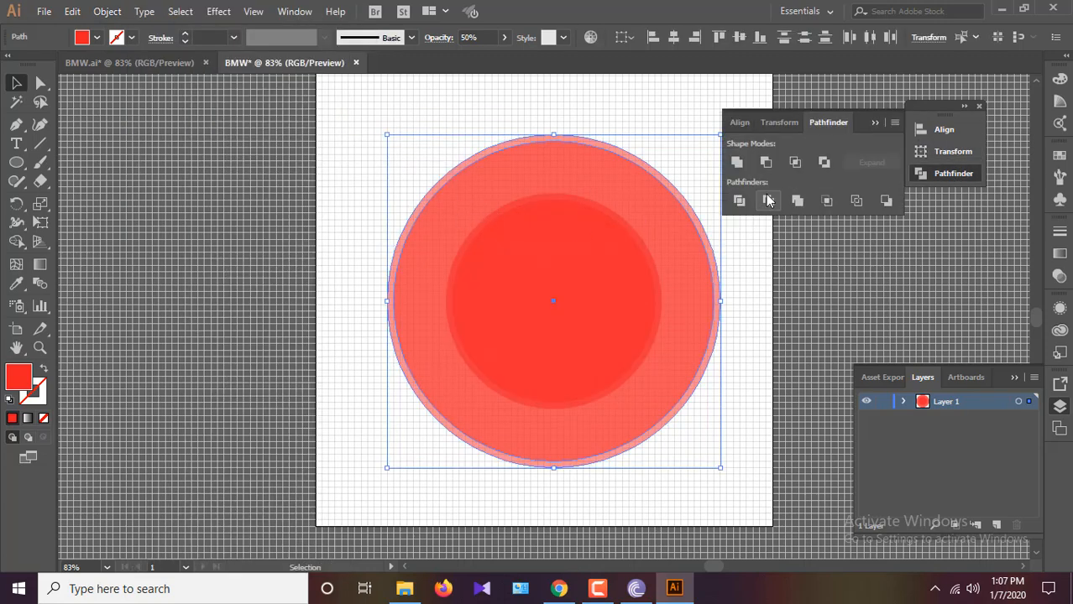
pyautogui.click(823, 162)
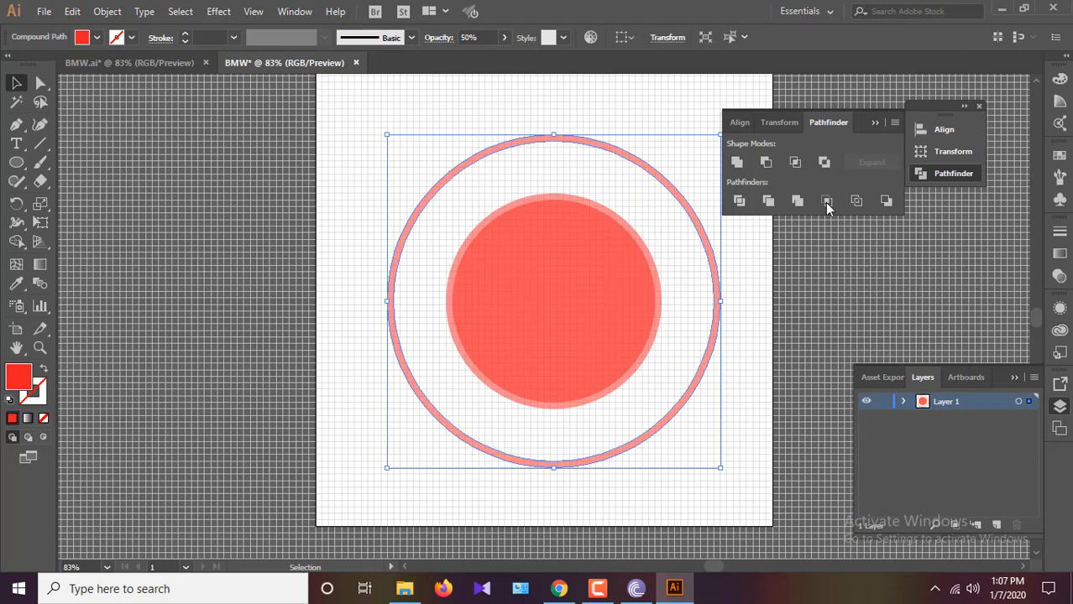
pyautogui.click(108, 11)
pyautogui.click(216, 140)
pyautogui.click(446, 125)
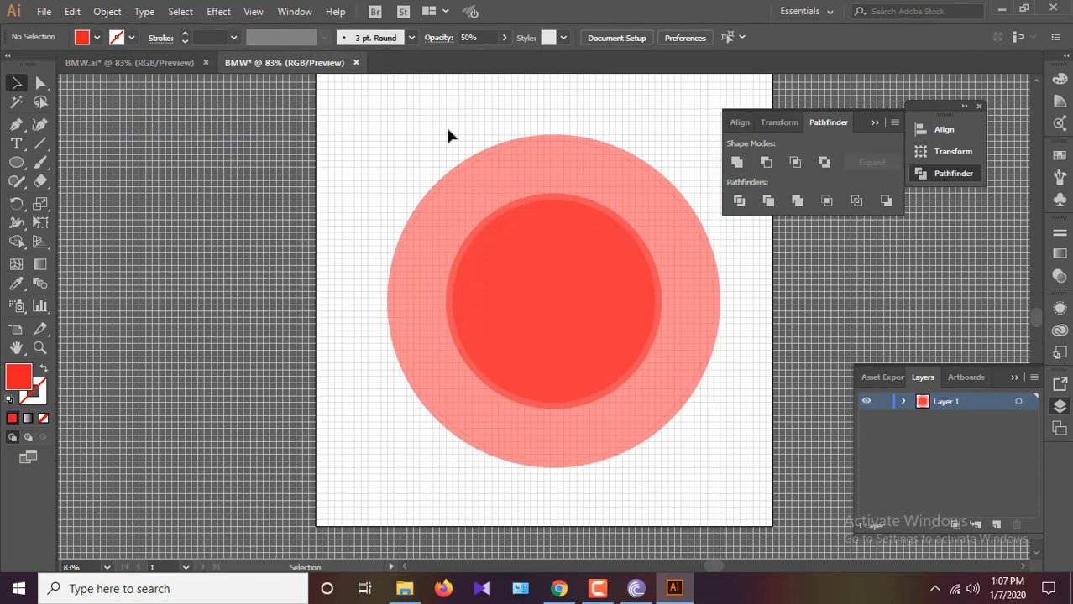
pyautogui.hotkey('ctrl', 'a')
pyautogui.hotkey('ctrl', 'shift', 'a')
pyautogui.click(508, 296)
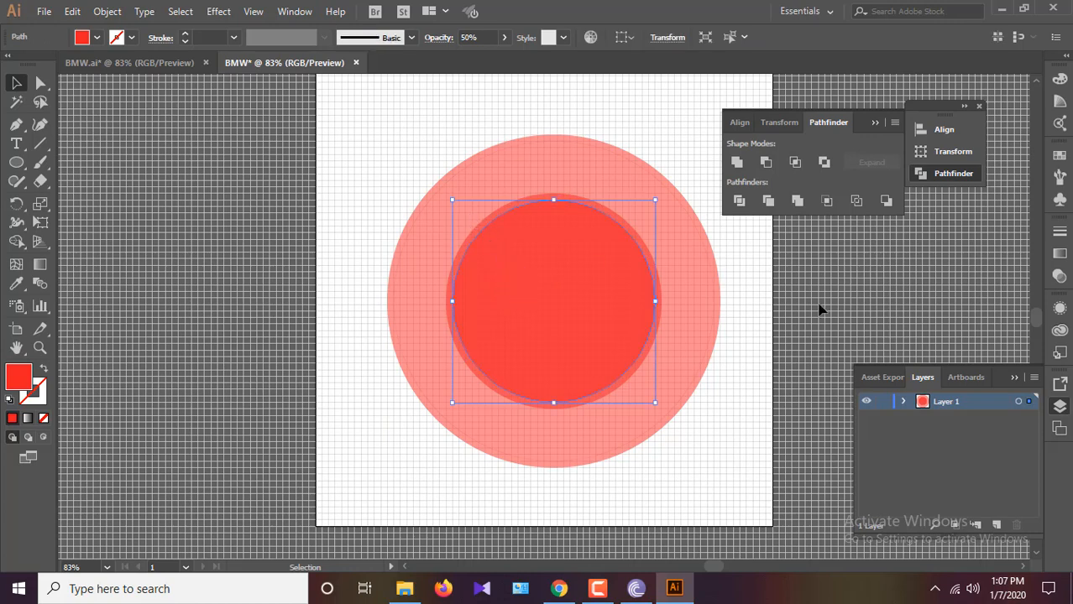
pyautogui.click(835, 312)
pyautogui.click(579, 300)
pyautogui.click(120, 186)
pyautogui.click(17, 164)
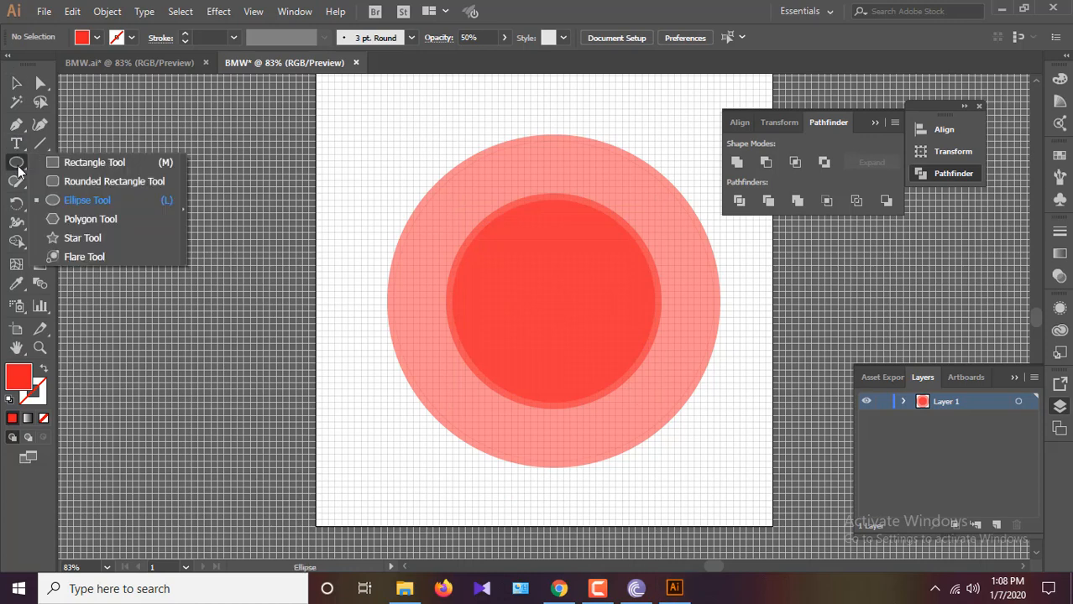
pyautogui.click(94, 162)
pyautogui.moveTo(179, 166); pyautogui.dragTo(191, 304)
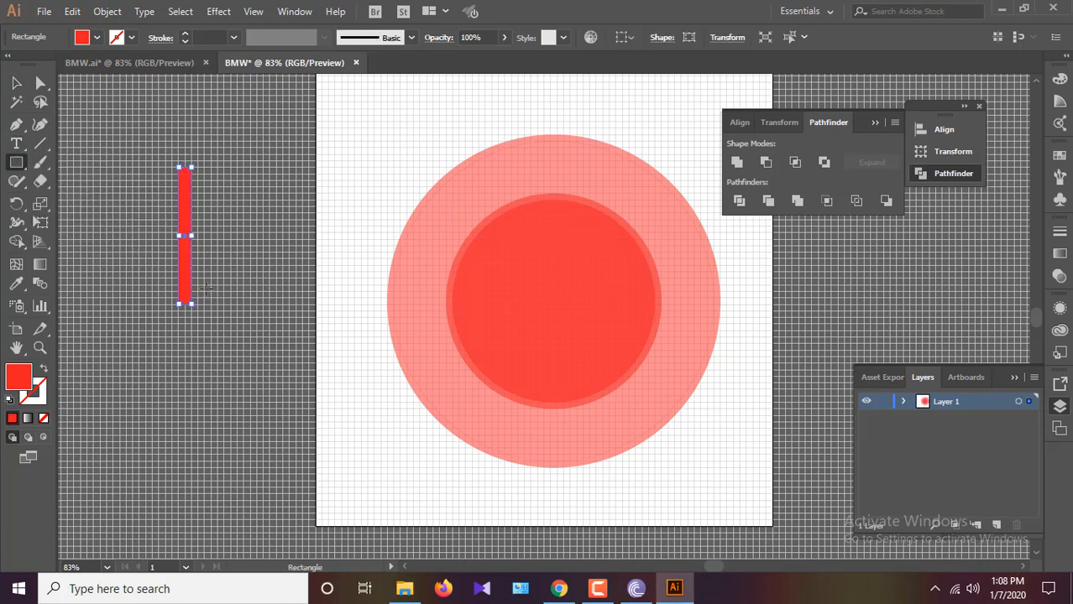
pyautogui.press('Delete')
pyautogui.click(679, 191)
pyautogui.write('10')
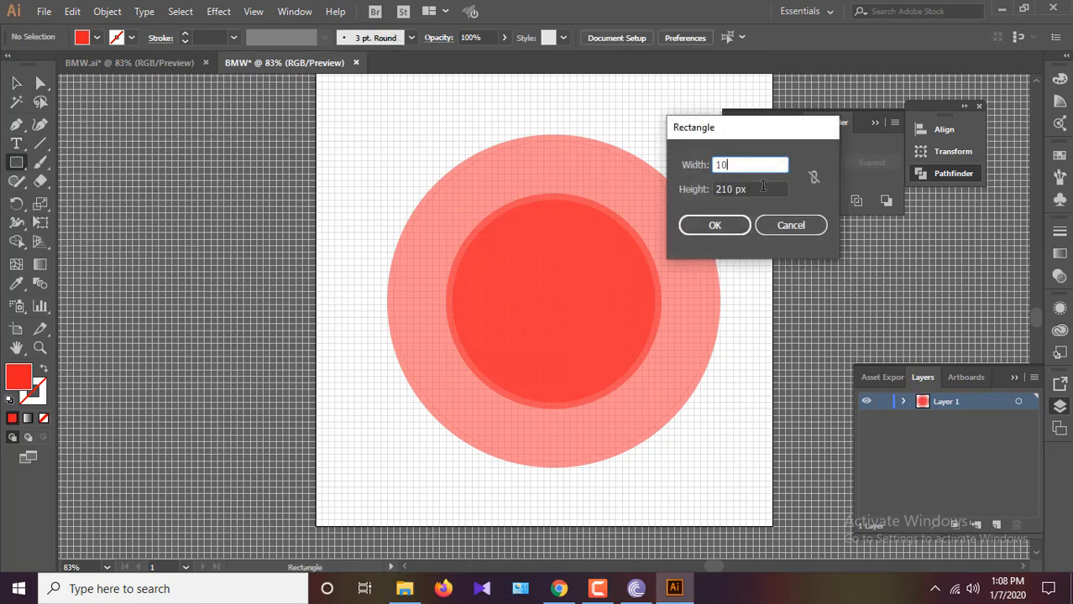
pyautogui.press('Tab')
pyautogui.click(714, 225)
pyautogui.press('v')
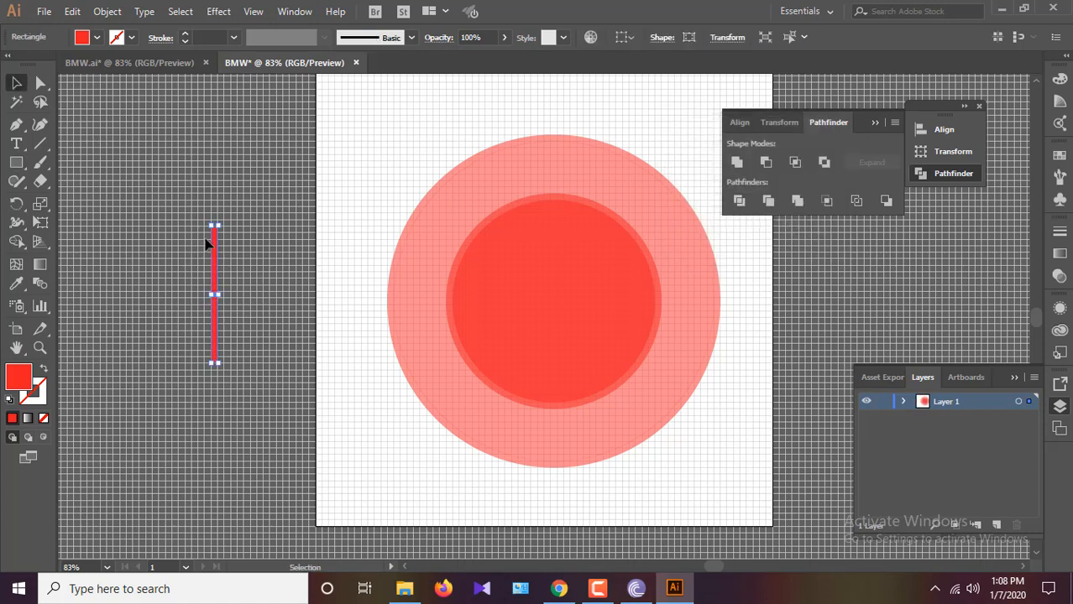
pyautogui.moveTo(207, 243); pyautogui.dragTo(260, 192)
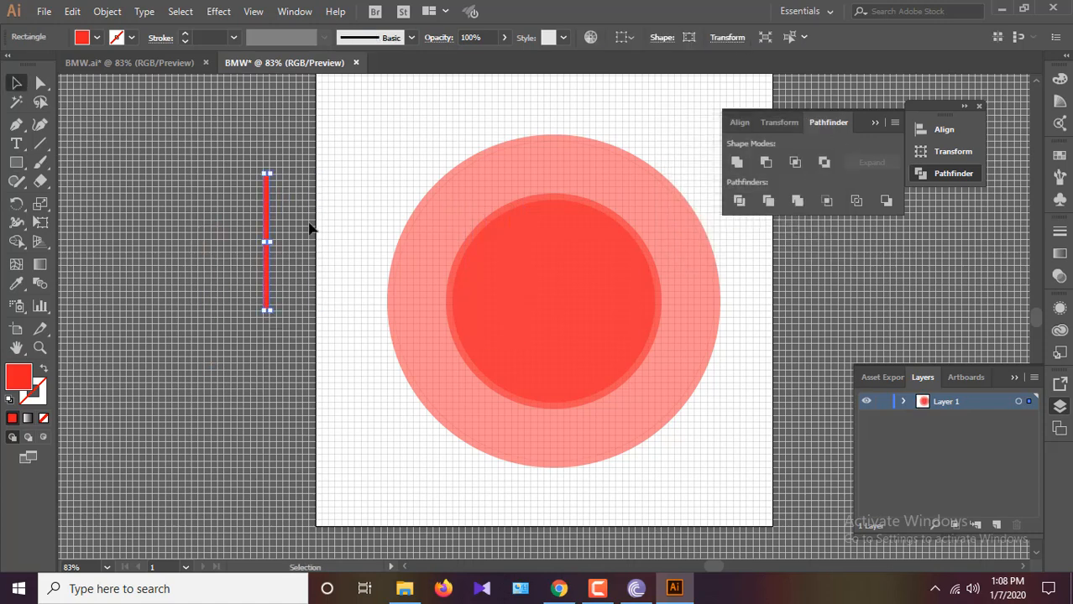
pyautogui.press('Delete')
# Create a vertical rectangular bar 10 px wide and about 390 px tall beside the artboard.
pyautogui.press('m')
pyautogui.click(700, 200)
pyautogui.press('Tab')
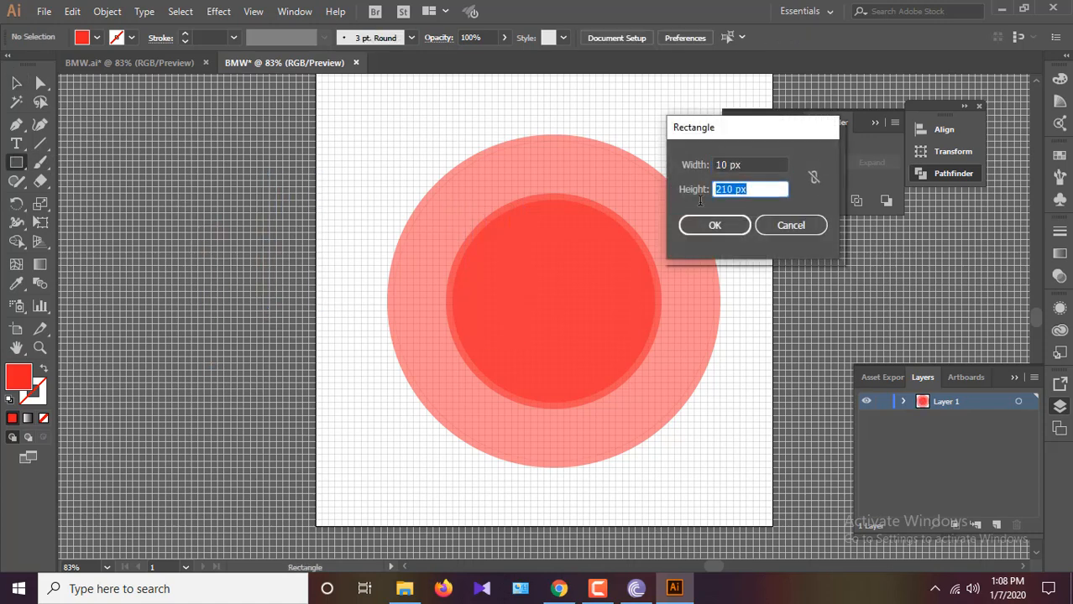
pyautogui.write('510')
pyautogui.press('Return')
pyautogui.press('v')
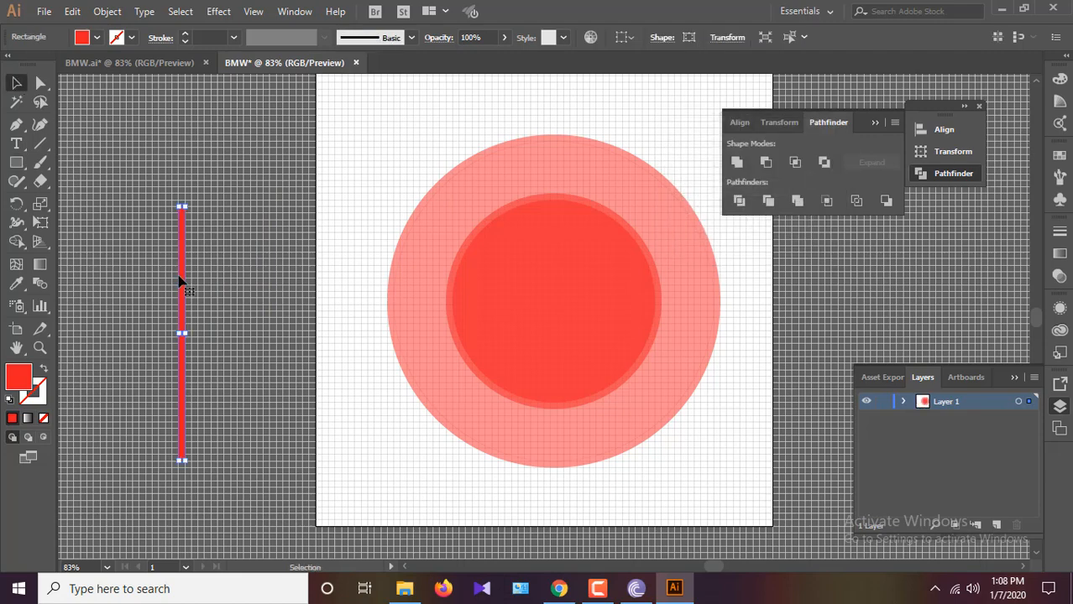
# Rotate a copy of the bar by 90° about its center to form a cross.
pyautogui.click(16, 203)
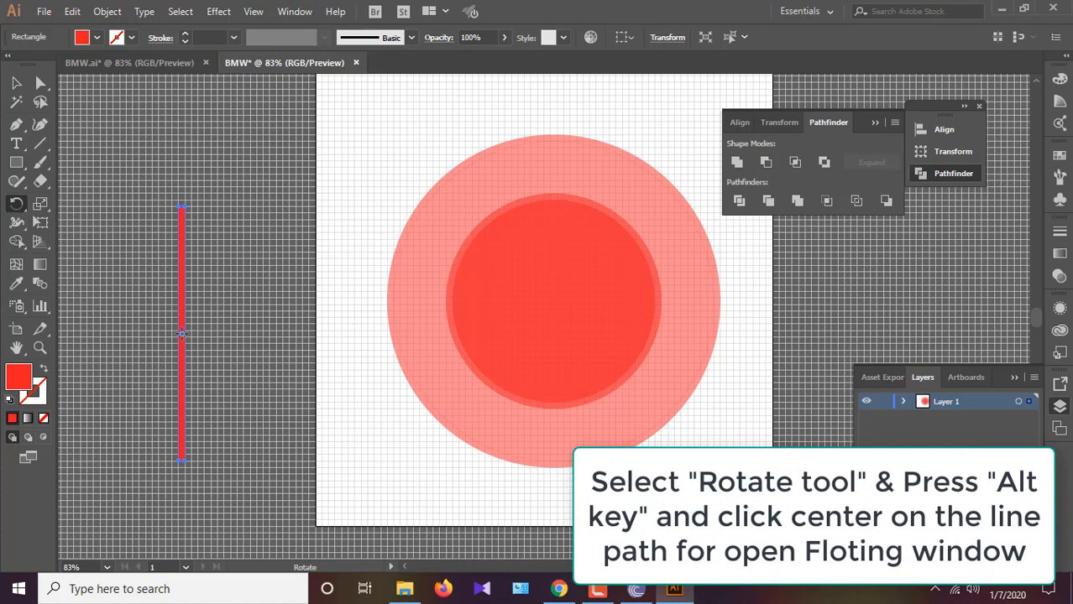
pyautogui.keyDown('alt'); pyautogui.click(181, 333); pyautogui.keyUp('alt')
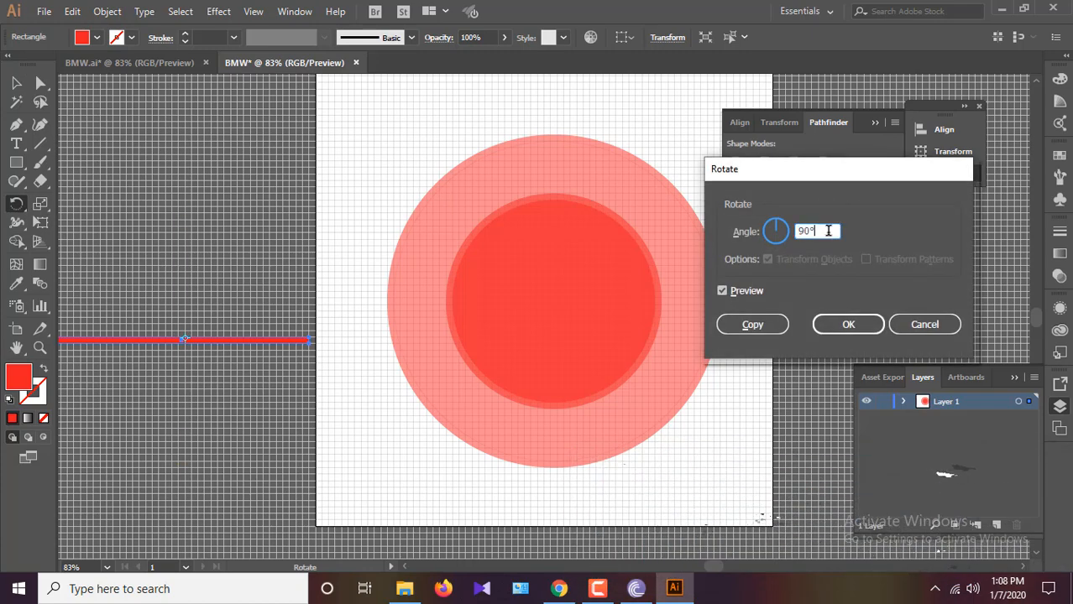
pyautogui.click(751, 325)
pyautogui.click(16, 83)
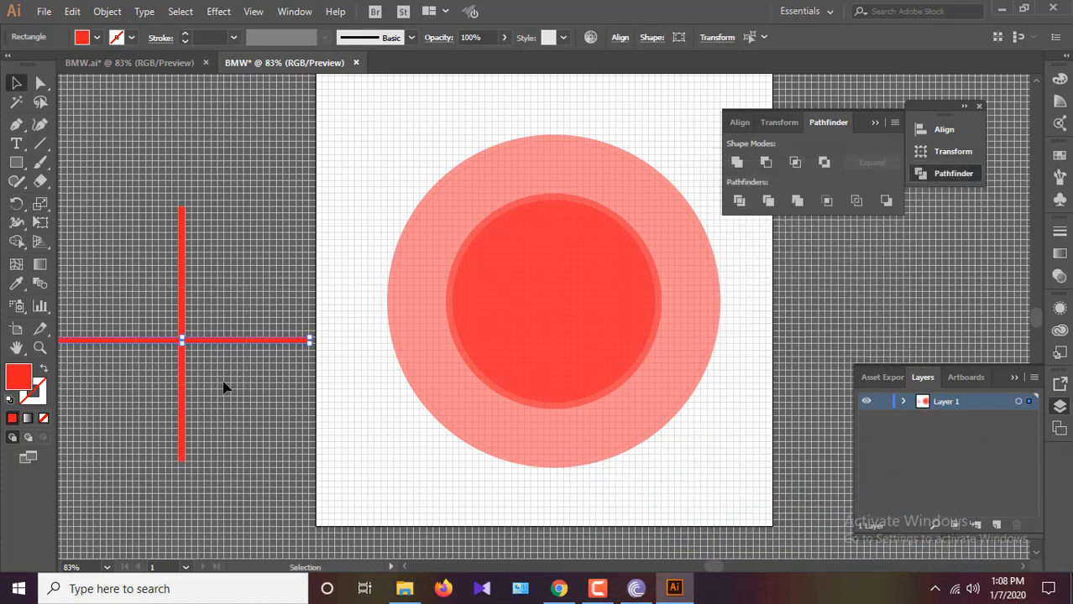
# Move both bars of the cross onto the middle of the concentric circles.
pyautogui.rightClick(182, 342)
pyautogui.moveTo(225, 384); pyautogui.dragTo(561, 264)
pyautogui.click(221, 129)
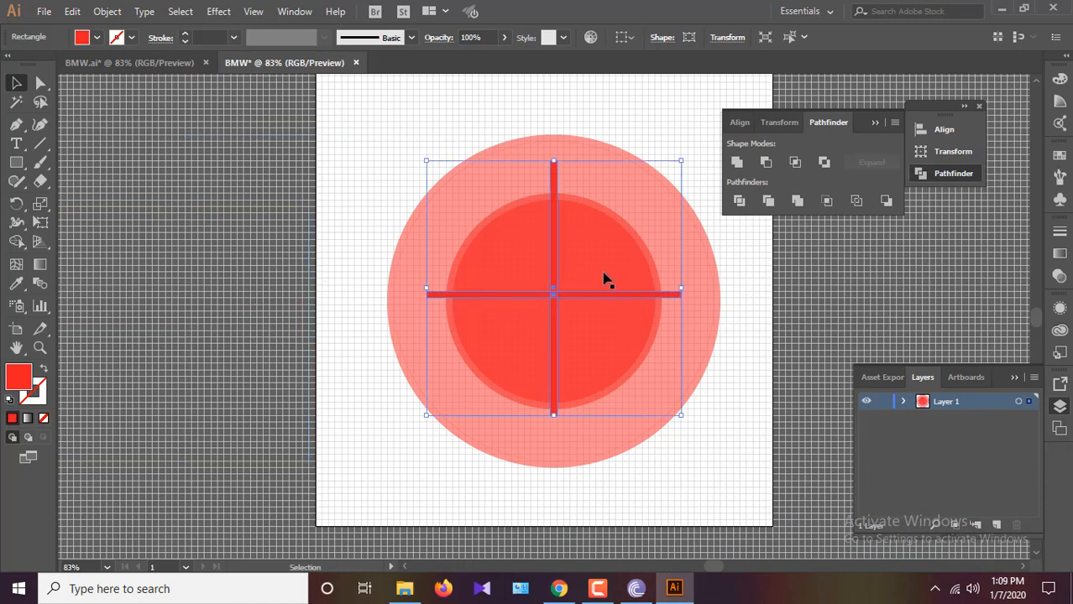
# Align the cross bars vertically to the center of the innermost circle, using that circle as the key object.
pyautogui.keyDown('shift'); pyautogui.click(587, 271); pyautogui.keyUp('shift')
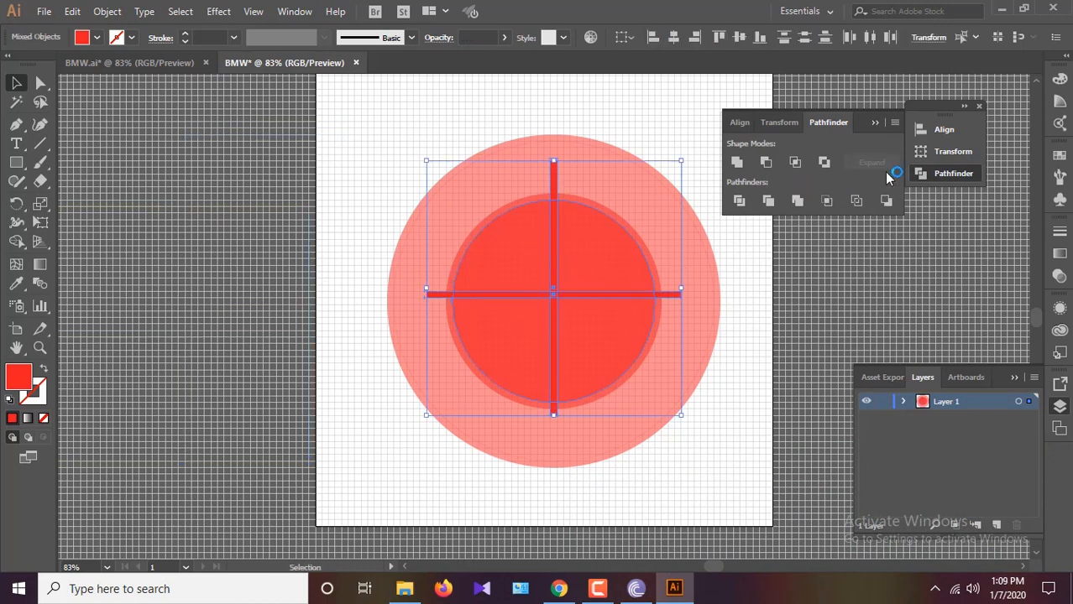
pyautogui.hotkey('shift', 'F7')
pyautogui.click(883, 250)
pyautogui.click(913, 287)
pyautogui.click(604, 262)
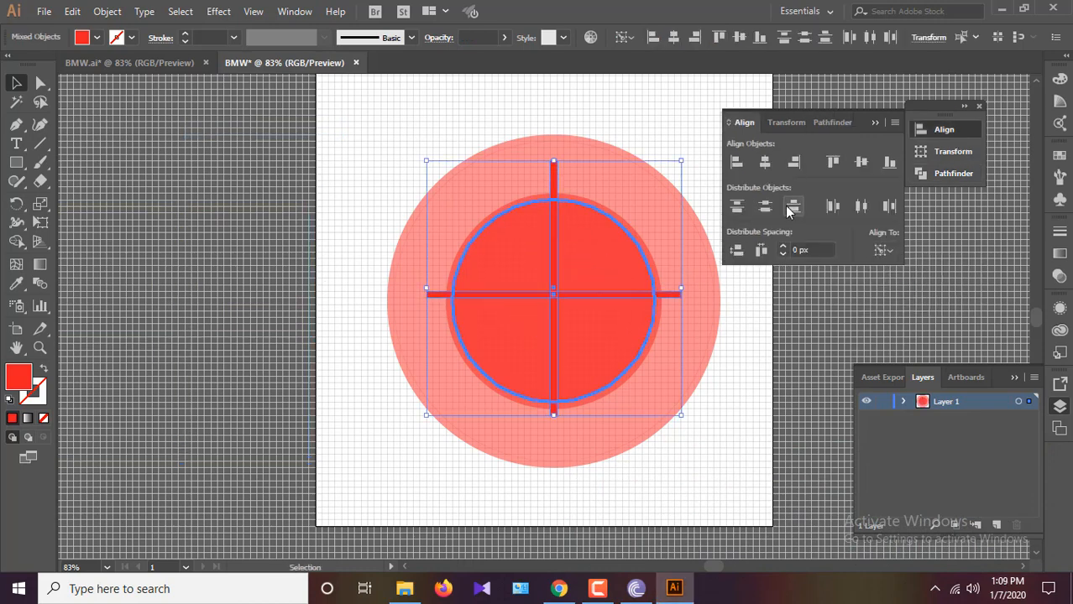
pyautogui.click(860, 162)
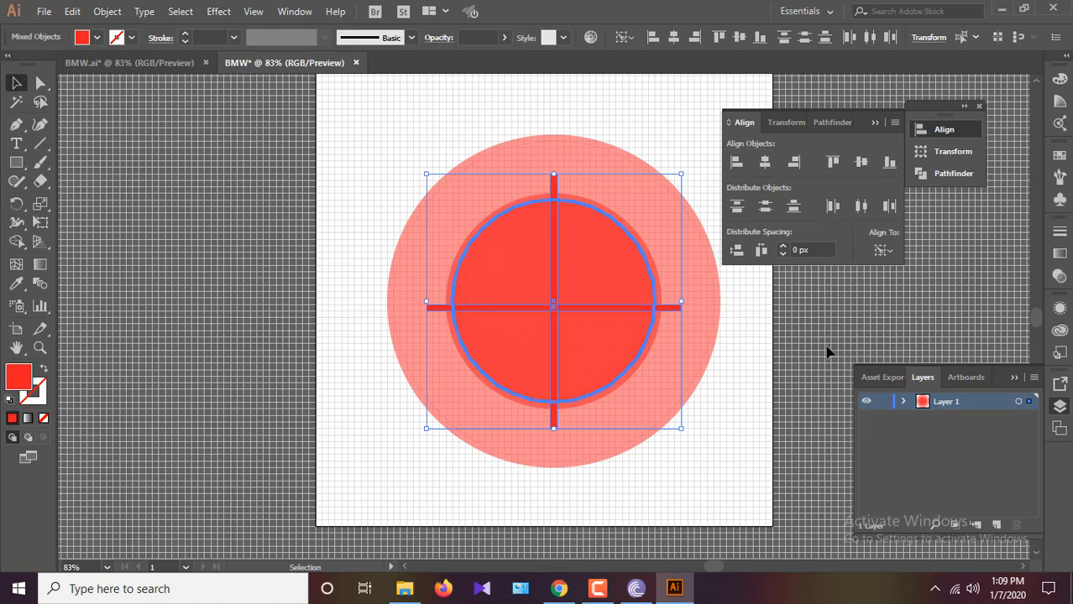
pyautogui.click(826, 352)
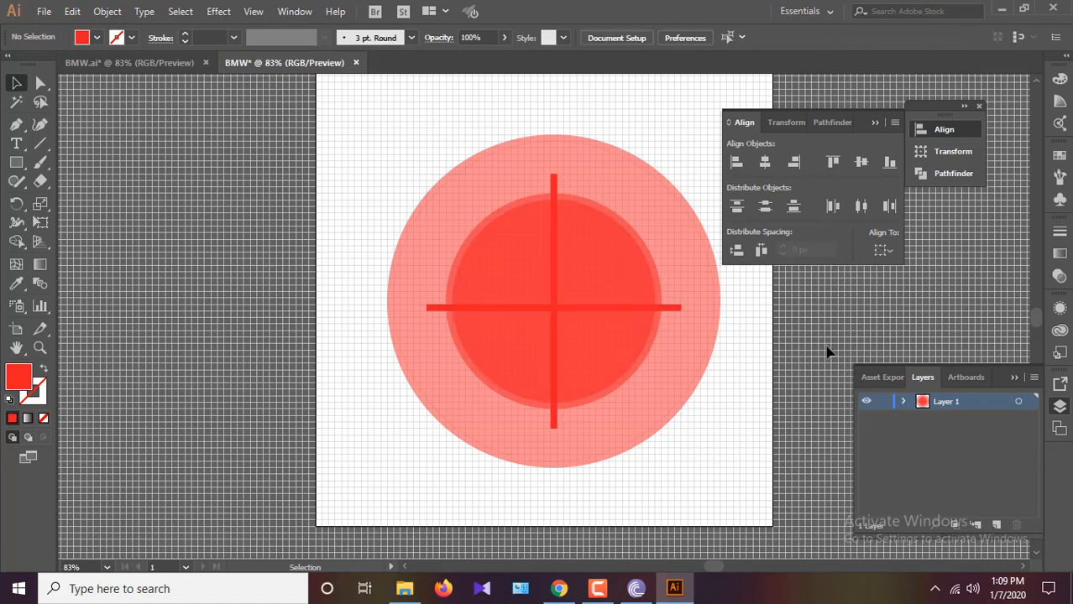
# Select both cross bars together with the innermost circle and bring up the Pathfinder operations.
pyautogui.click(547, 307)
pyautogui.keyDown('shift'); pyautogui.click(525, 287); pyautogui.keyUp('shift')
pyautogui.click(953, 174)
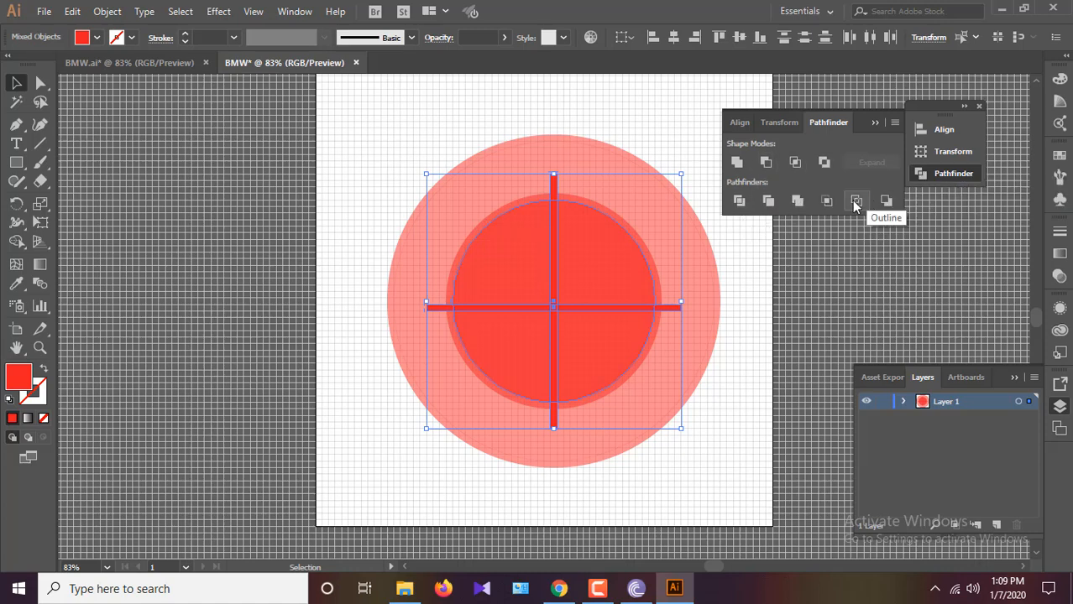
pyautogui.click(739, 200)
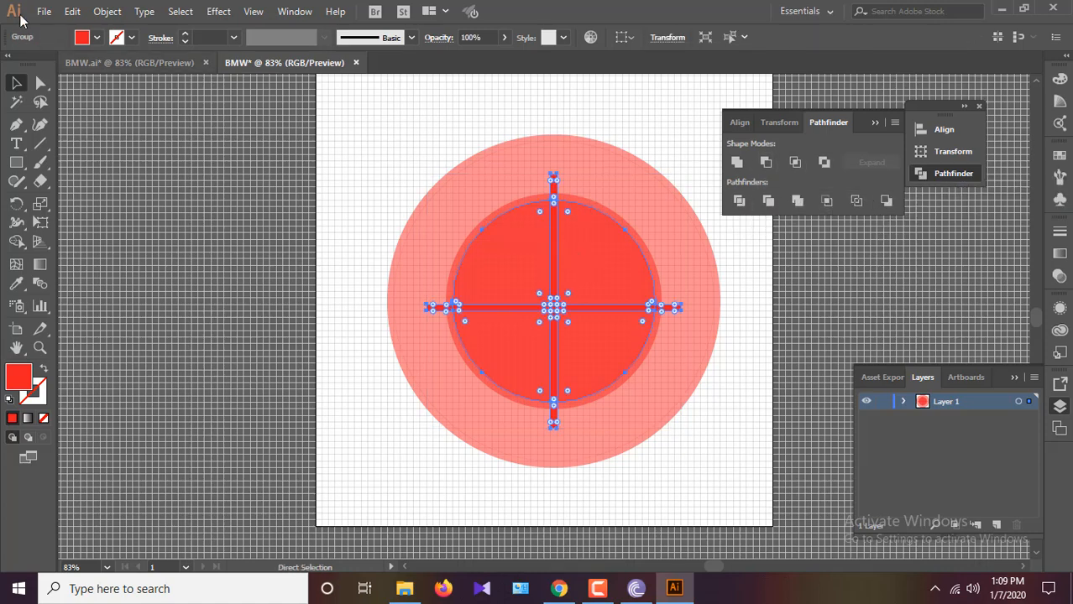
pyautogui.click(72, 11)
pyautogui.click(92, 28)
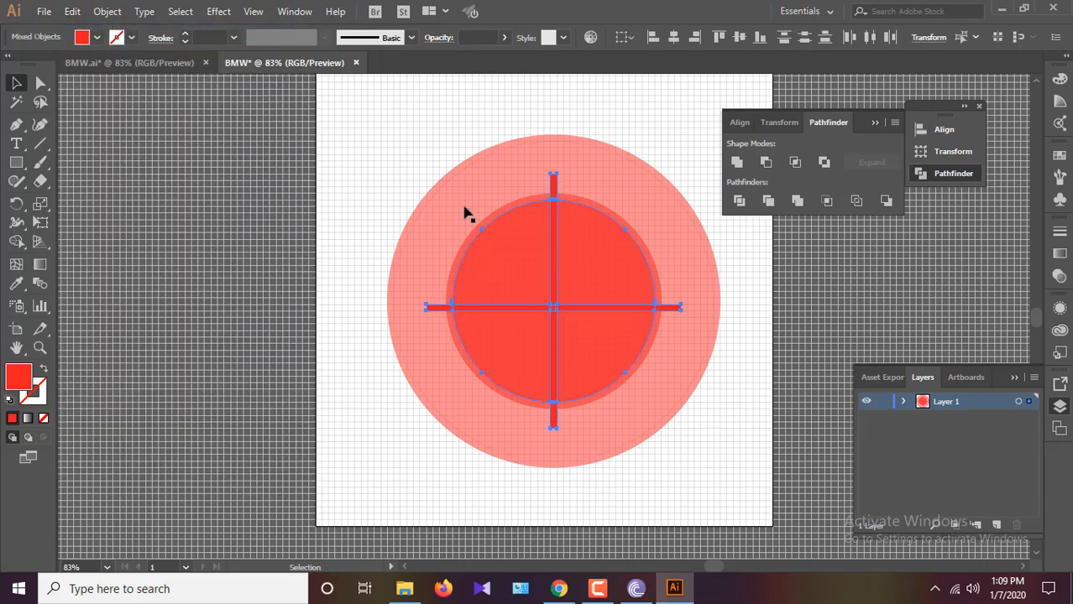
# Exclude the overlapping areas of the selected cross and innermost circle with Pathfinder, and ungroup the result.
pyautogui.click(823, 162)
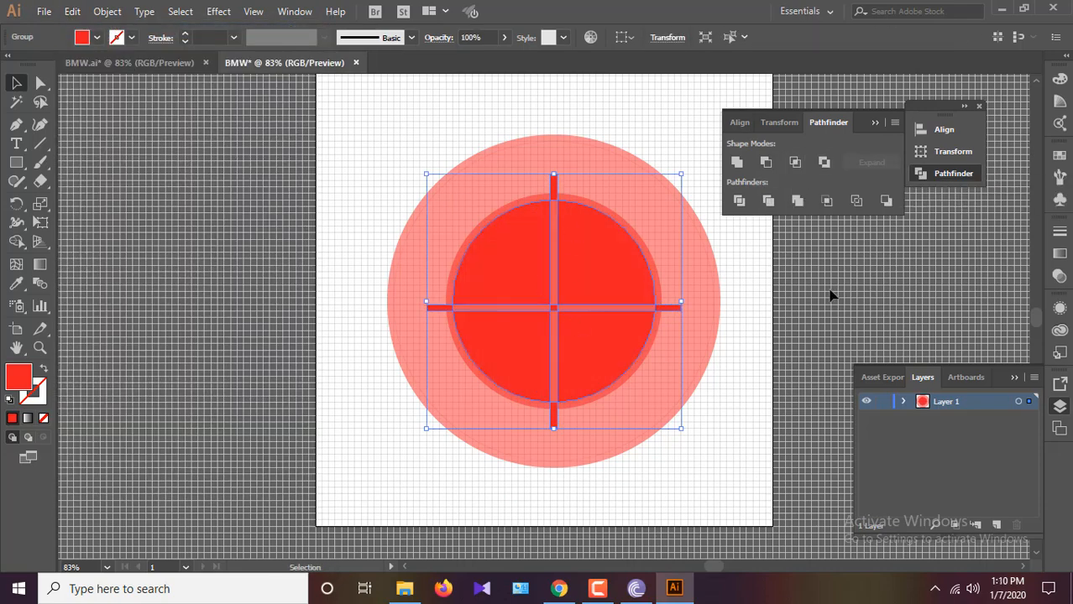
pyautogui.click(831, 296)
pyautogui.rightClick(590, 289)
pyautogui.click(621, 400)
pyautogui.click(729, 327)
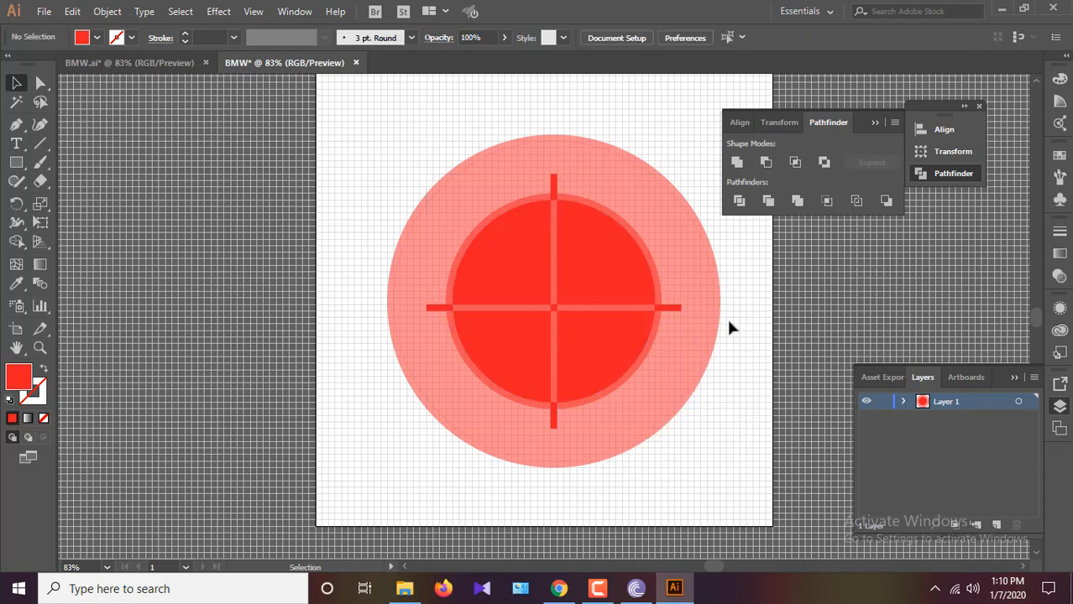
# Delete the small square at the cross's center and the four bar ends protruding beyond the innermost circle.
pyautogui.click(668, 308)
pyautogui.press('Delete')
pyautogui.click(553, 308)
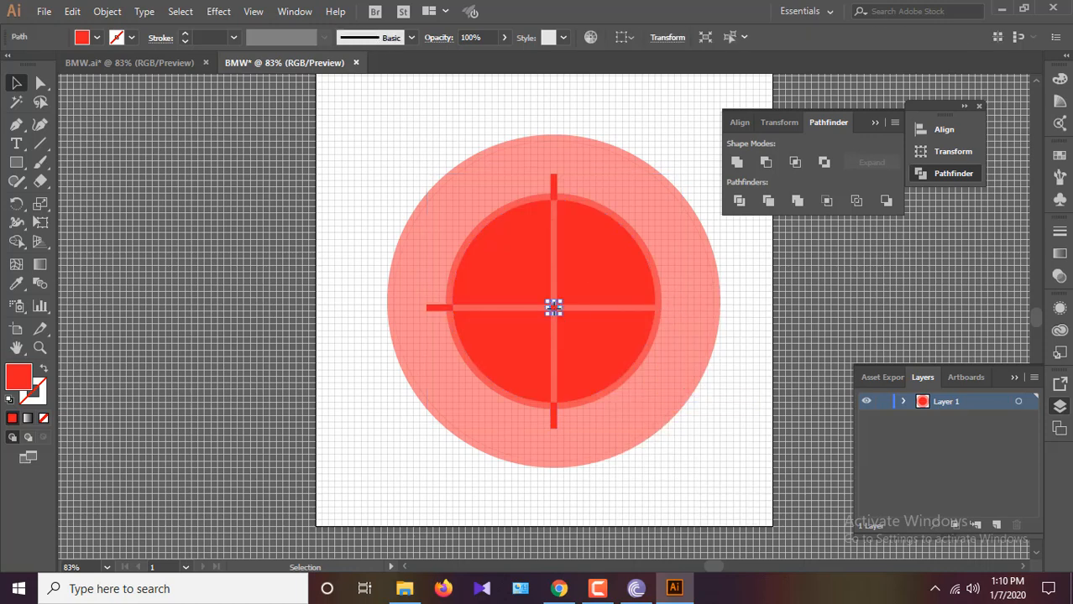
pyautogui.click(553, 179)
pyautogui.press('Delete')
pyautogui.click(553, 420)
pyautogui.press('Delete')
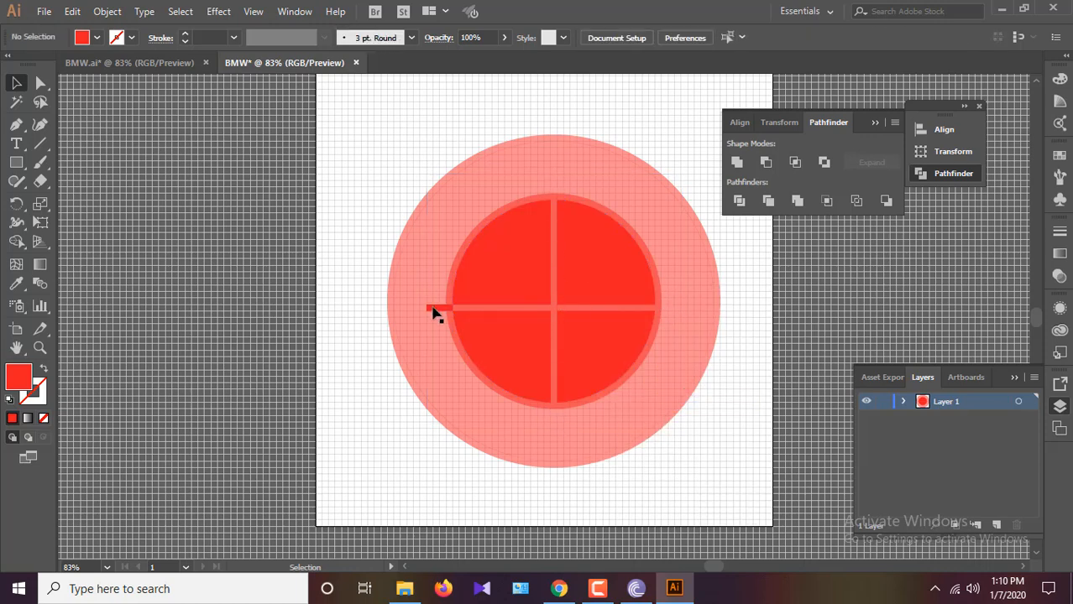
pyautogui.click(436, 308)
pyautogui.press('Delete')
# Group the four quarter segments of the innermost circle.
pyautogui.click(524, 288)
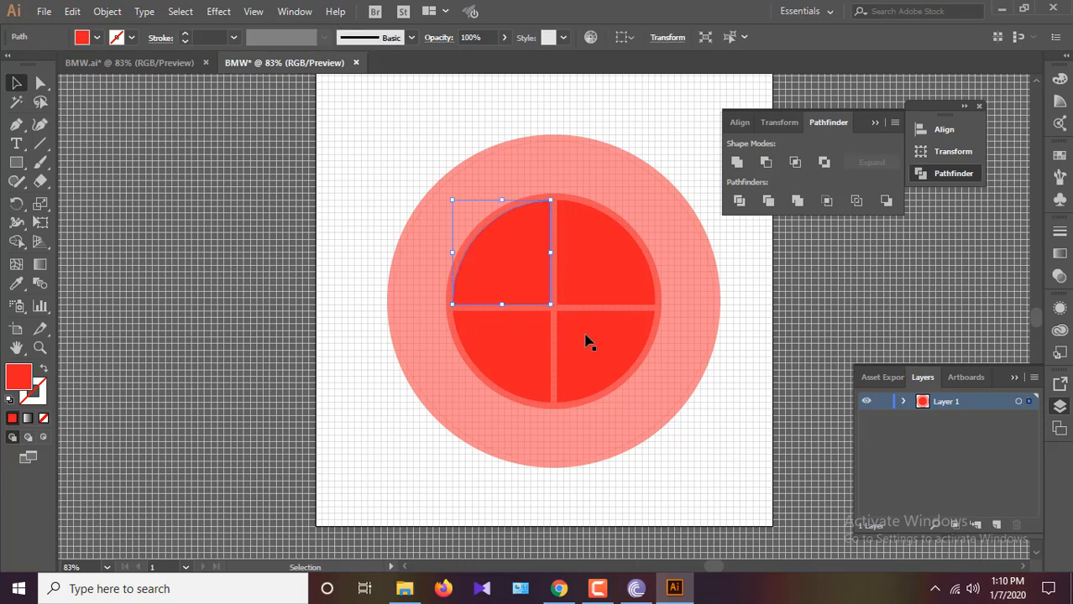
pyautogui.click(588, 342)
pyautogui.click(694, 308)
pyautogui.click(498, 297)
pyautogui.keyDown('shift'); pyautogui.click(576, 283); pyautogui.keyUp('shift')
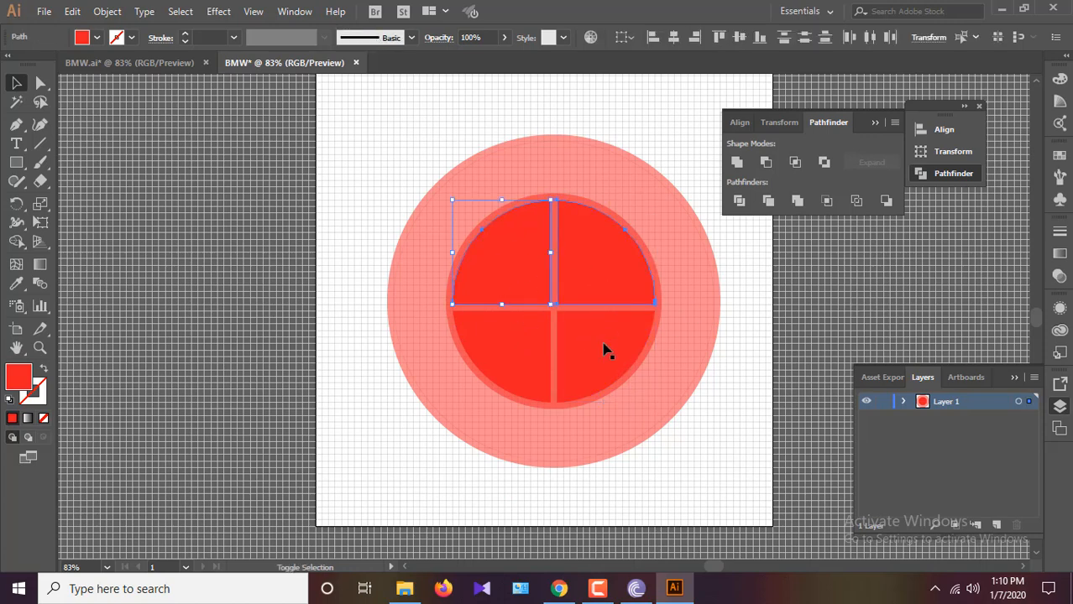
pyautogui.keyDown('shift'); pyautogui.click(608, 351); pyautogui.keyUp('shift')
pyautogui.keyDown('shift'); pyautogui.click(503, 354); pyautogui.keyUp('shift')
pyautogui.rightClick(508, 361)
pyautogui.click(545, 151)
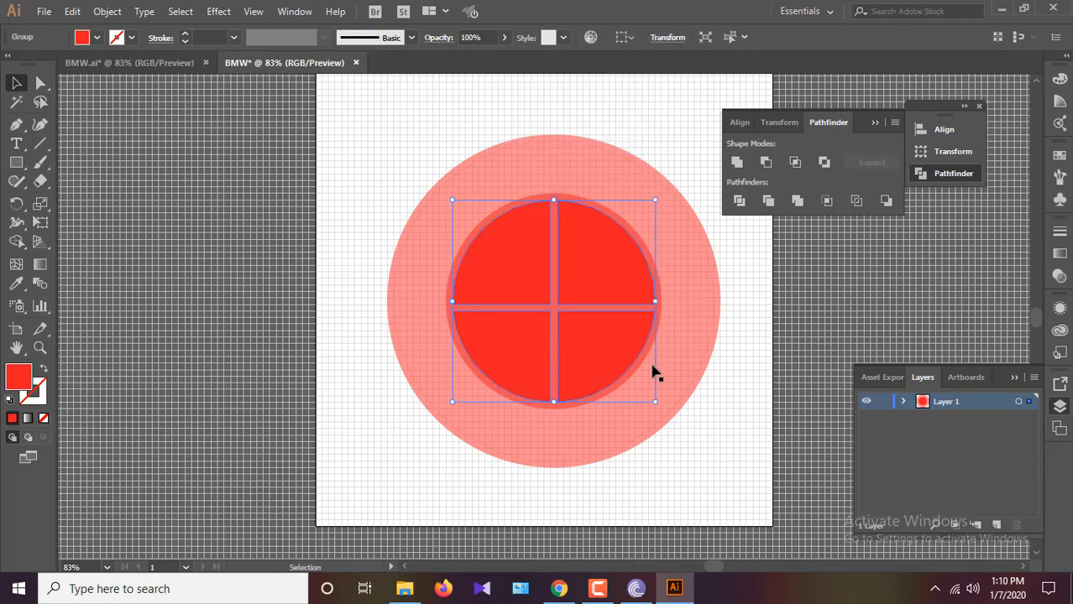
# Offset the paths of the quarter-segment group and the circle just around it by -3 px, with the preview turned on.
pyautogui.keyDown('shift'); pyautogui.click(629, 382); pyautogui.keyUp('shift')
pyautogui.click(106, 11)
pyautogui.moveTo(197, 340)
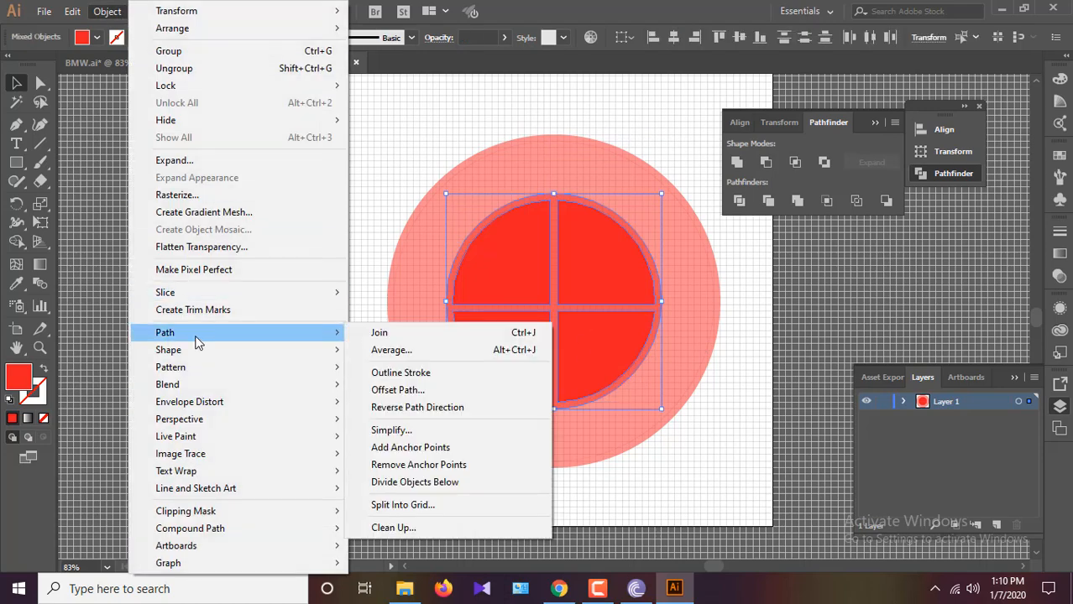
pyautogui.click(398, 390)
pyautogui.click(827, 407)
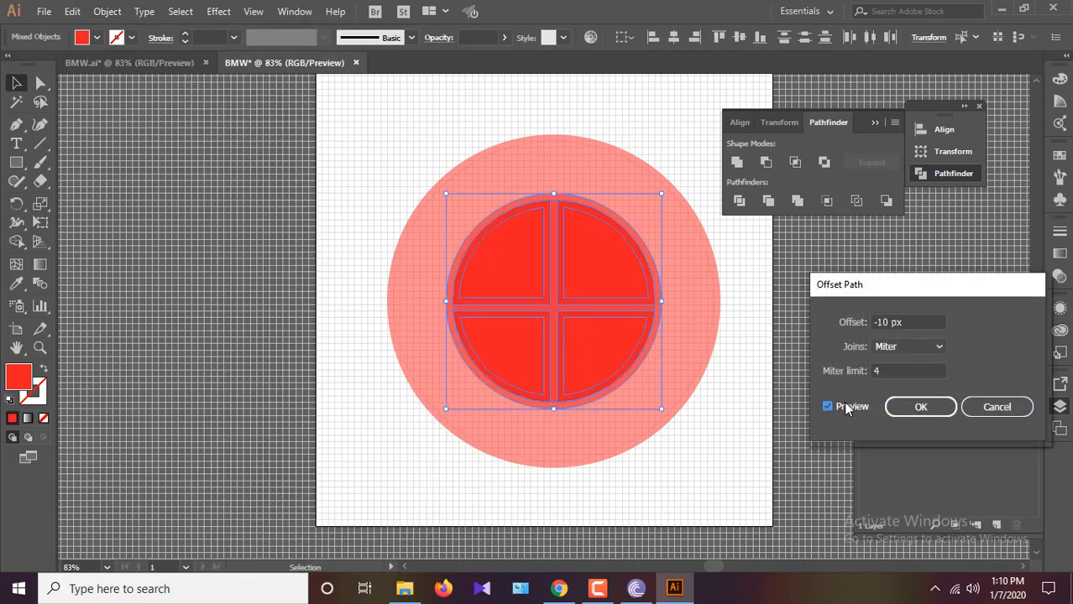
pyautogui.click(889, 324)
pyautogui.press('Down')
pyautogui.press('Down')
pyautogui.press('Down')
pyautogui.press('Up')
pyautogui.press('Up')
pyautogui.press('Up')
pyautogui.press('Up')
pyautogui.press('Up')
pyautogui.press('Up')
pyautogui.press('Up')
pyautogui.press('Up')
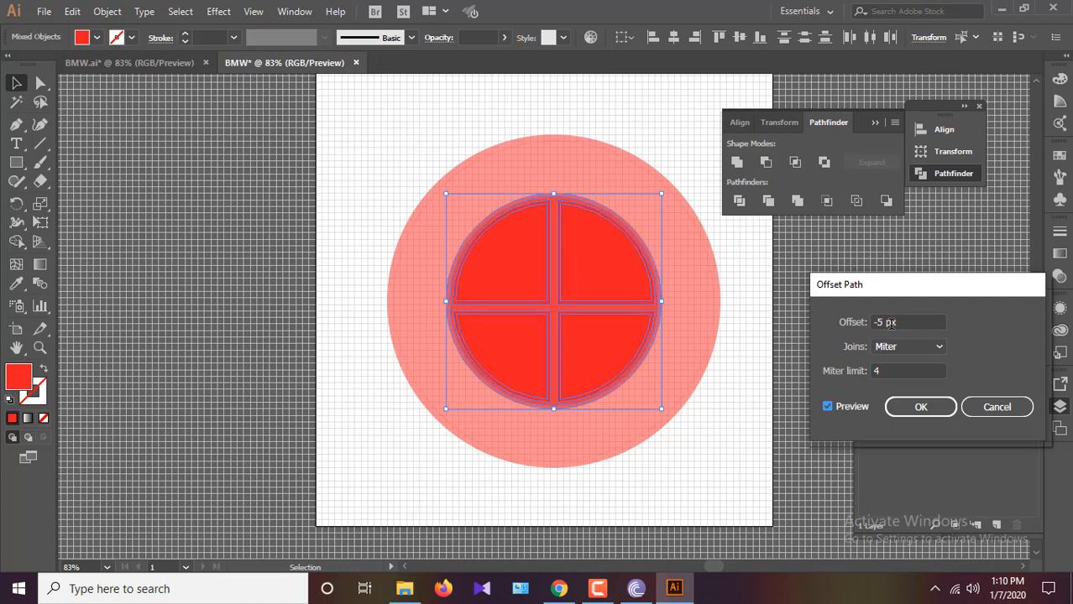
pyautogui.press('Down')
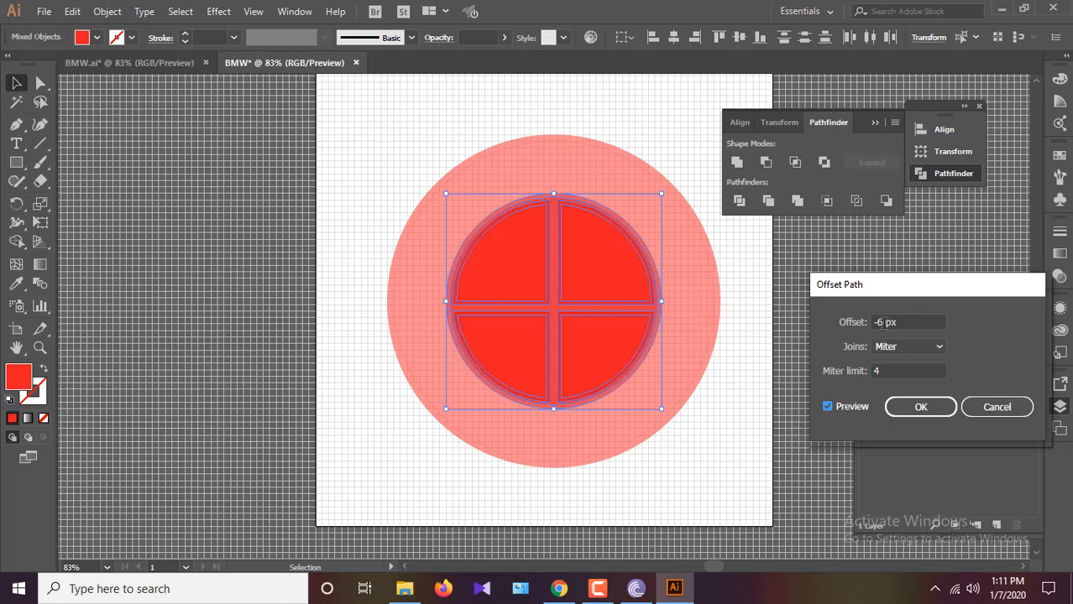
pyautogui.press('Up')
pyautogui.press('Up')
pyautogui.press('Up')
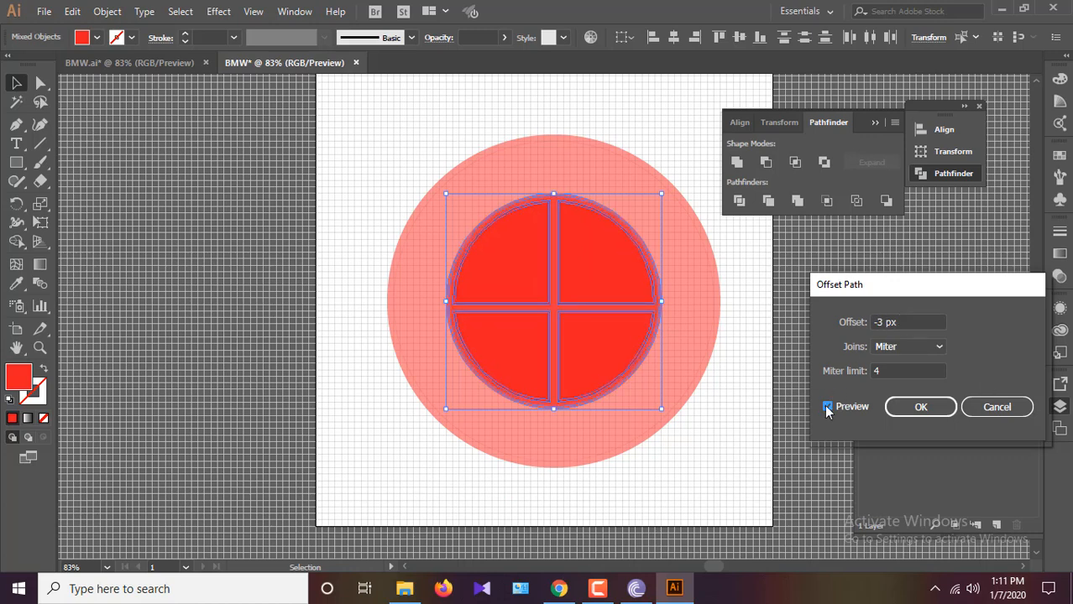
pyautogui.click(918, 407)
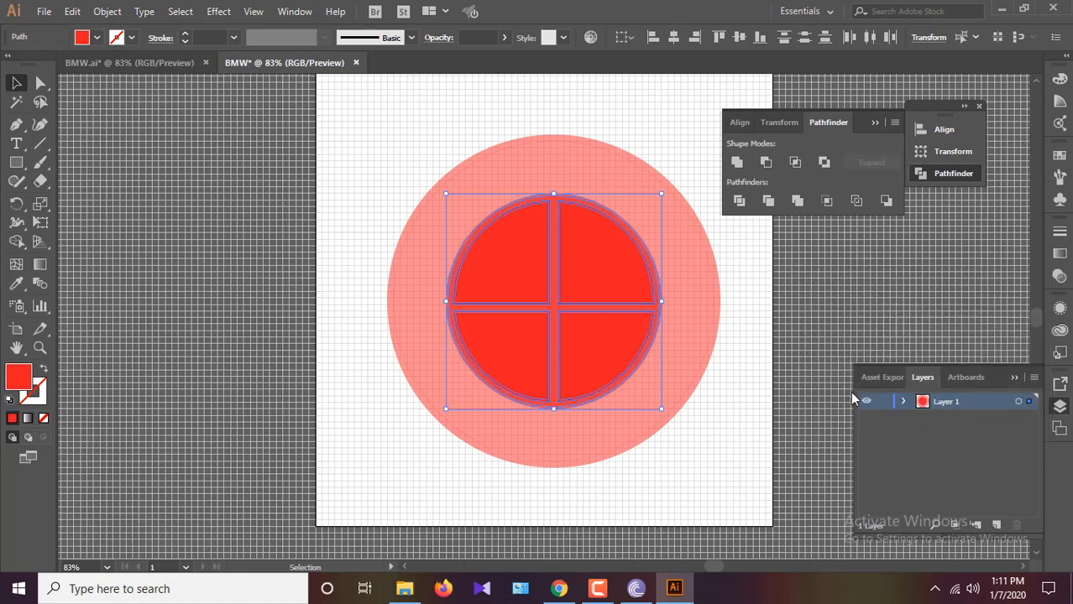
# Ungroup the quarter segments together with their offset paths, and select individual offset segments.
pyautogui.scroll(3, 702, 330)
pyautogui.click(754, 357)
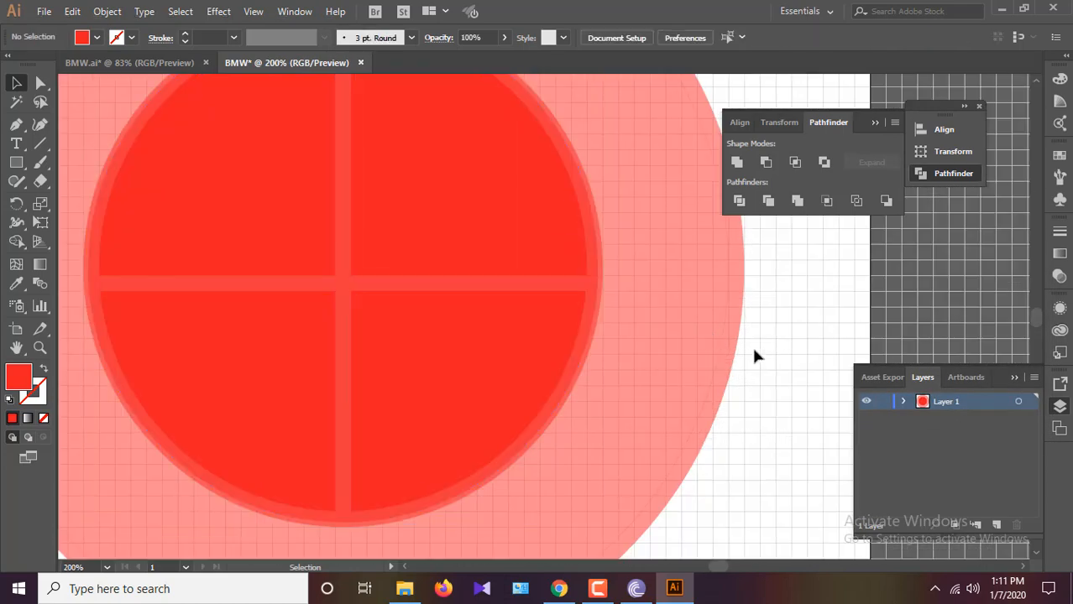
pyautogui.click(476, 311)
pyautogui.rightClick(548, 258)
pyautogui.click(606, 372)
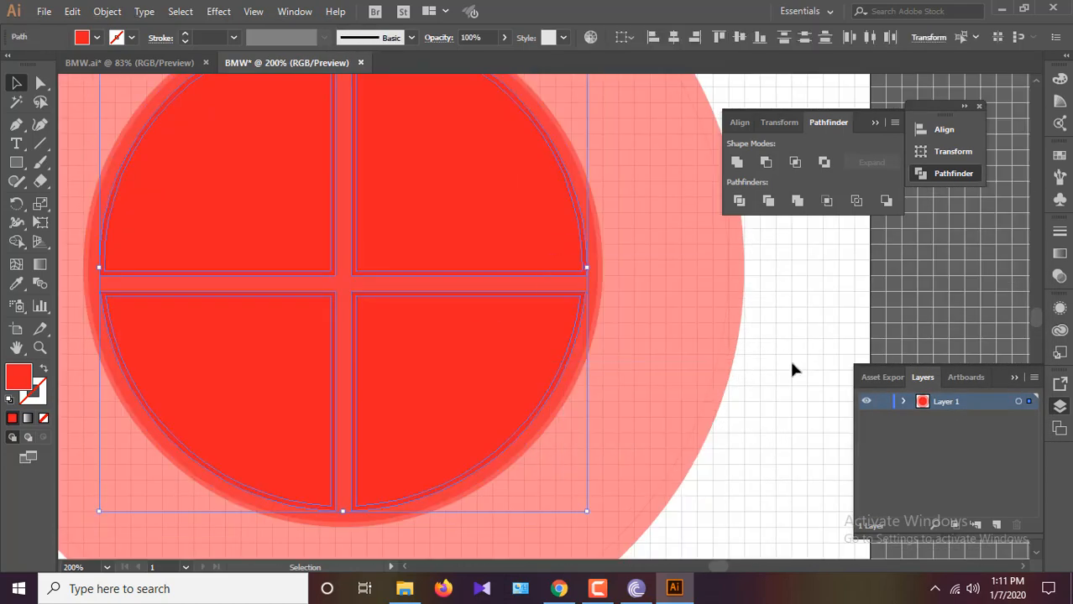
pyautogui.click(502, 250)
pyautogui.click(281, 242)
pyautogui.keyDown('shift'); pyautogui.click(273, 349); pyautogui.keyUp('shift')
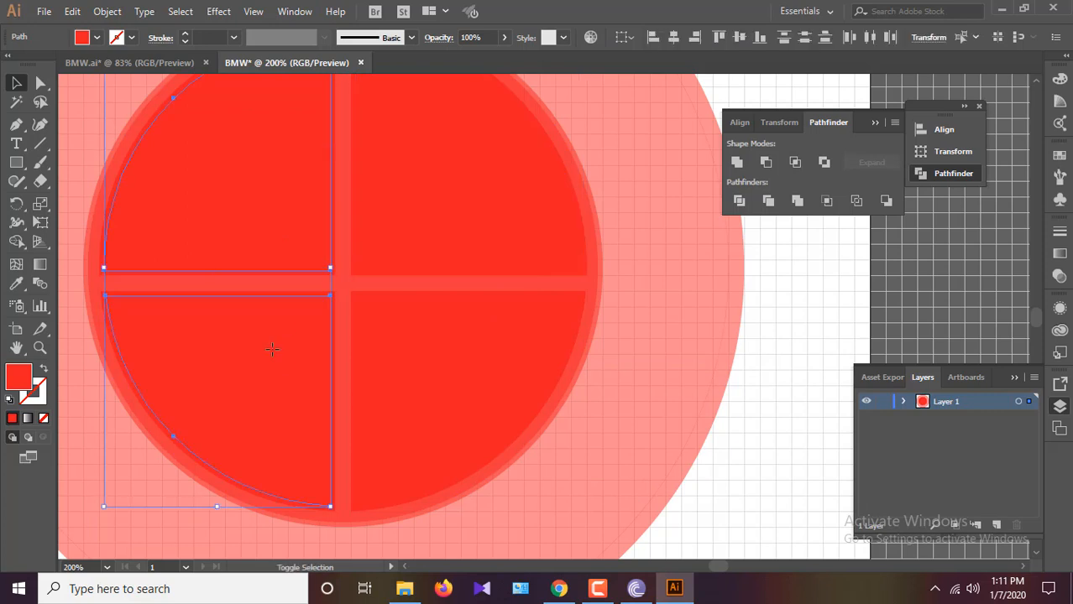
pyautogui.keyDown('shift'); pyautogui.click(406, 356); pyautogui.keyUp('shift')
pyautogui.press('Delete')
# Fill the offset circle behind the quarter segments with blue.
pyautogui.click(567, 282)
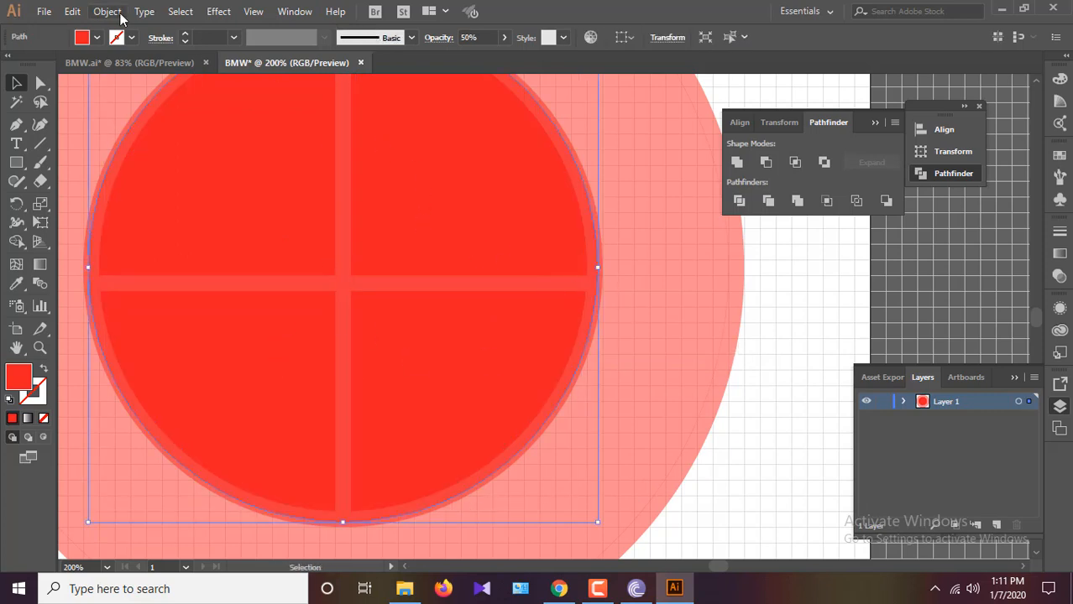
pyautogui.click(98, 37)
pyautogui.click(118, 82)
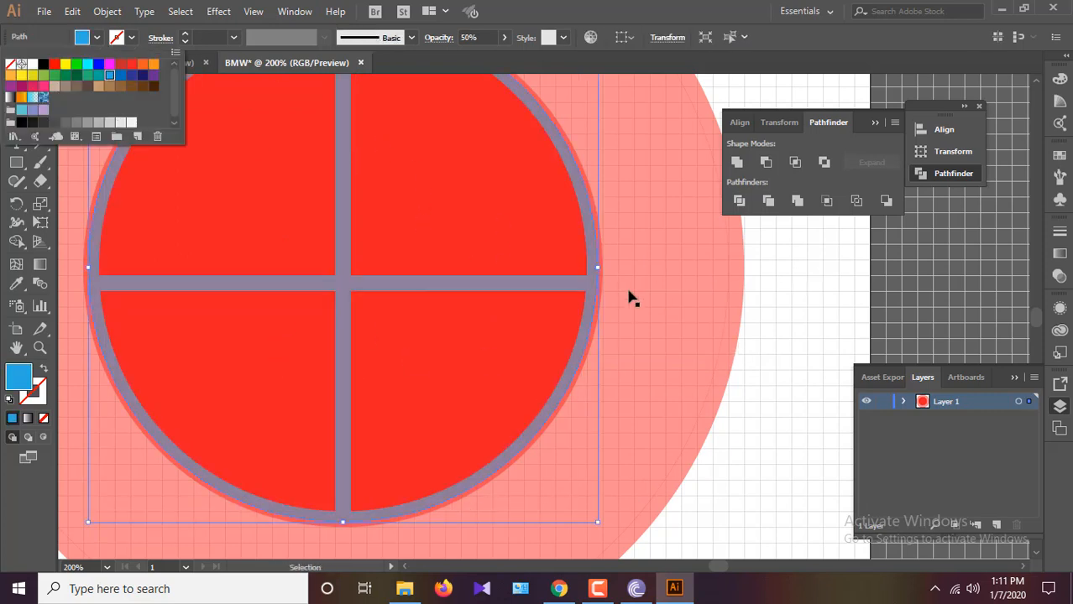
pyautogui.press('Escape')
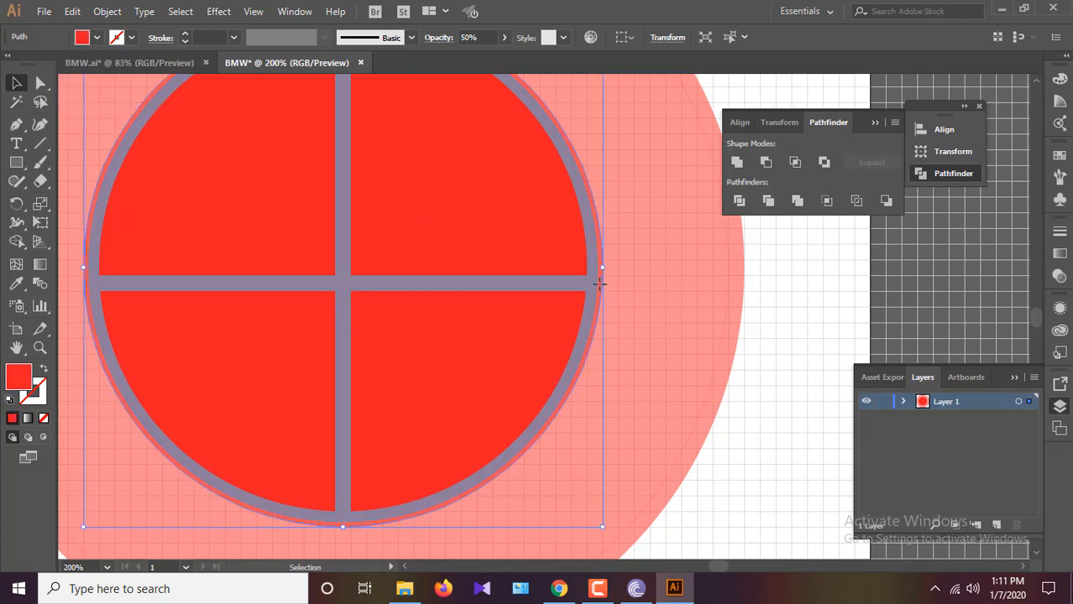
# Fill the upper-right and lower-left offset quarter segments with white.
pyautogui.click(541, 267)
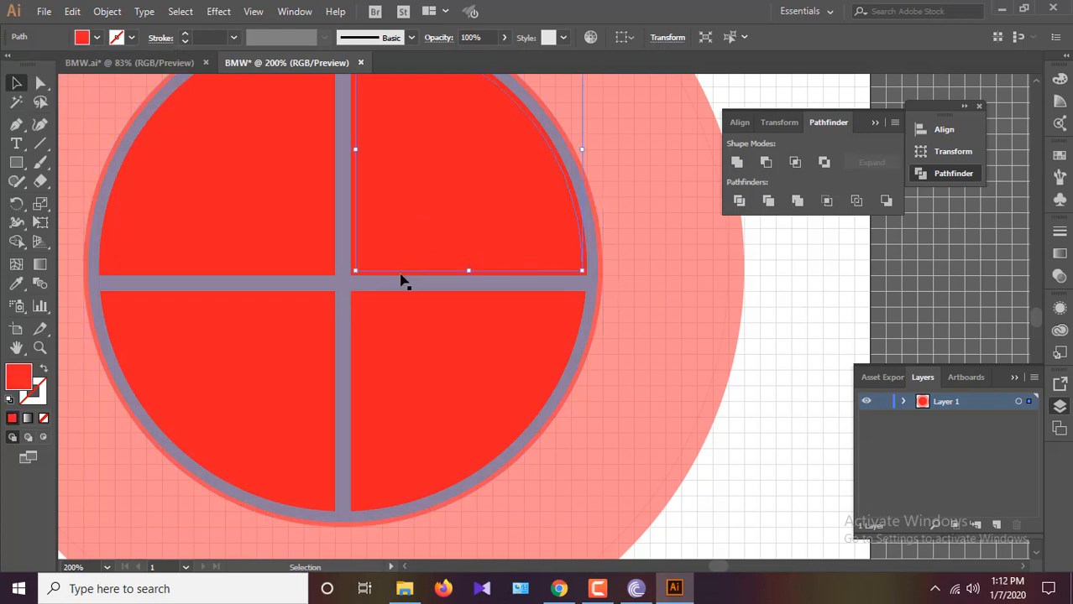
pyautogui.click(96, 40)
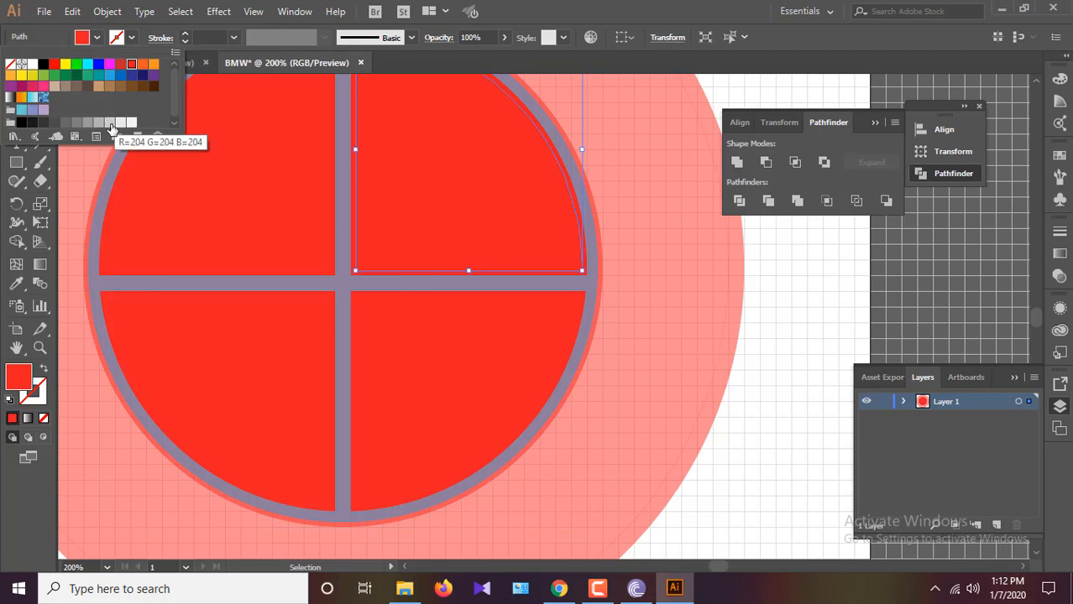
pyautogui.click(118, 124)
pyautogui.click(32, 65)
pyautogui.click(209, 355)
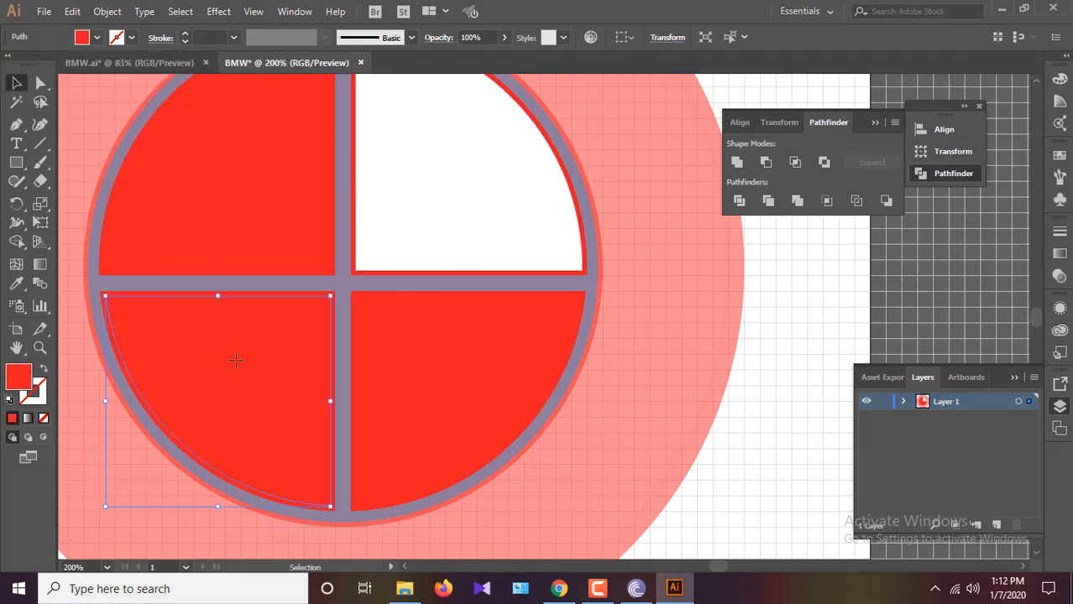
pyautogui.click(97, 40)
pyautogui.click(32, 64)
pyautogui.press('Escape')
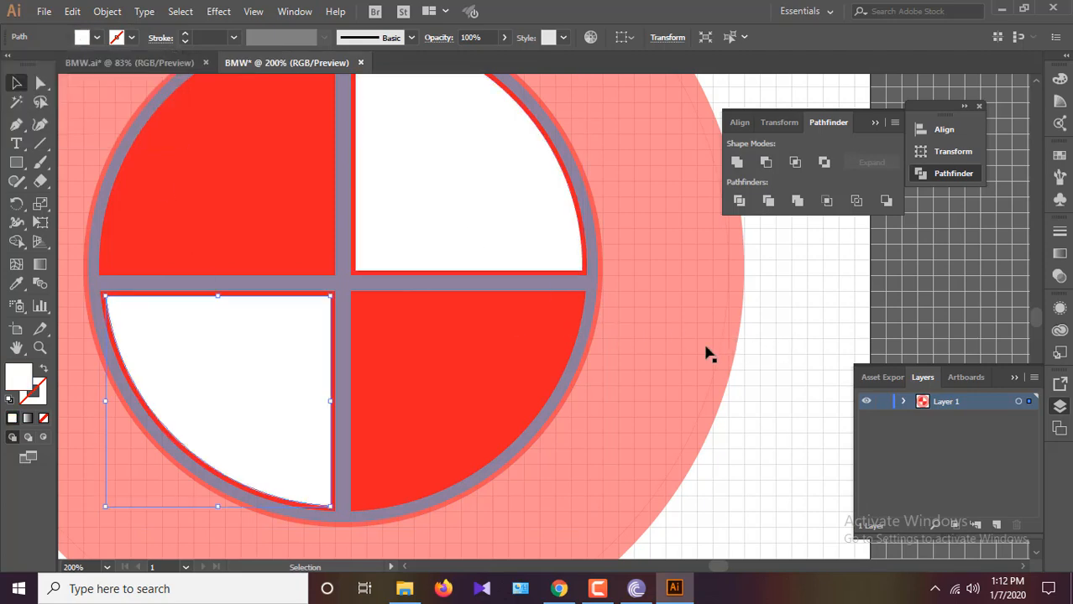
# Set the fill color of the thin outermost ring to white (ffffff).
pyautogui.scroll(-1, 717, 352)
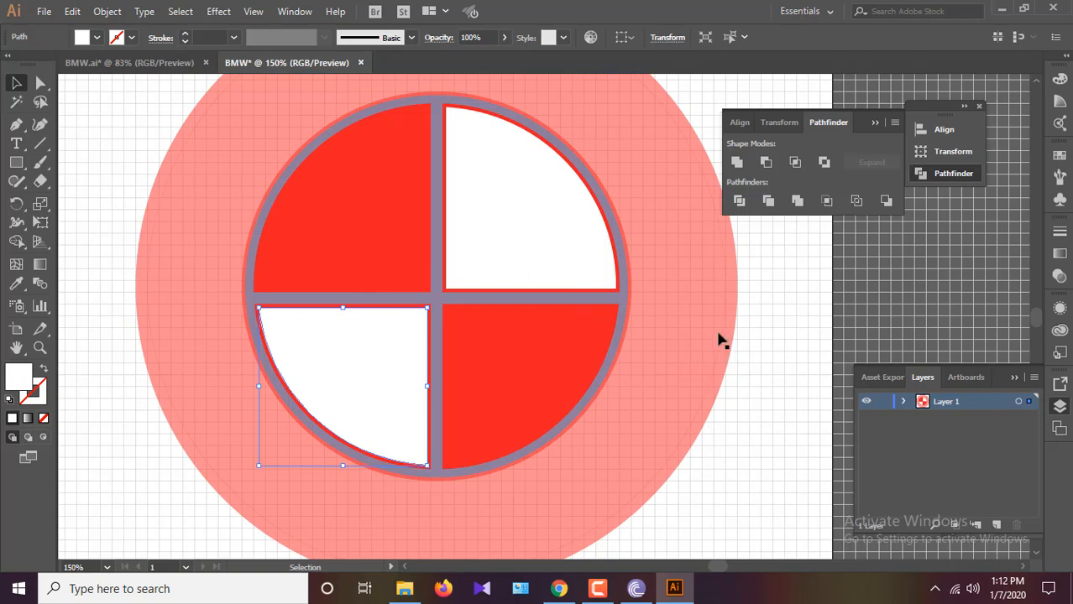
pyautogui.click(675, 463)
pyautogui.scroll(-1, 651, 459)
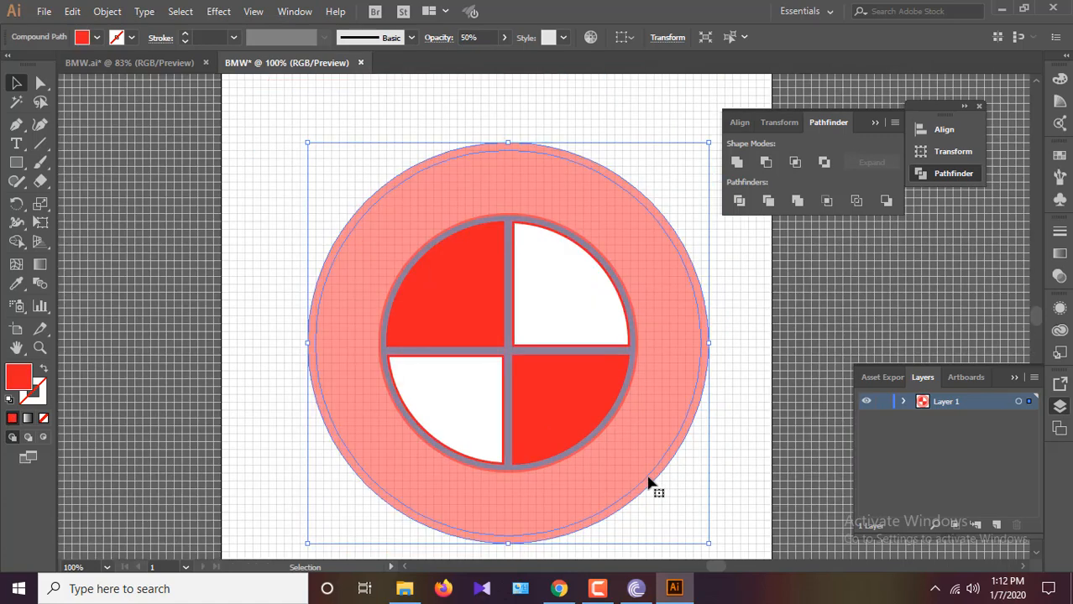
pyautogui.click(930, 132)
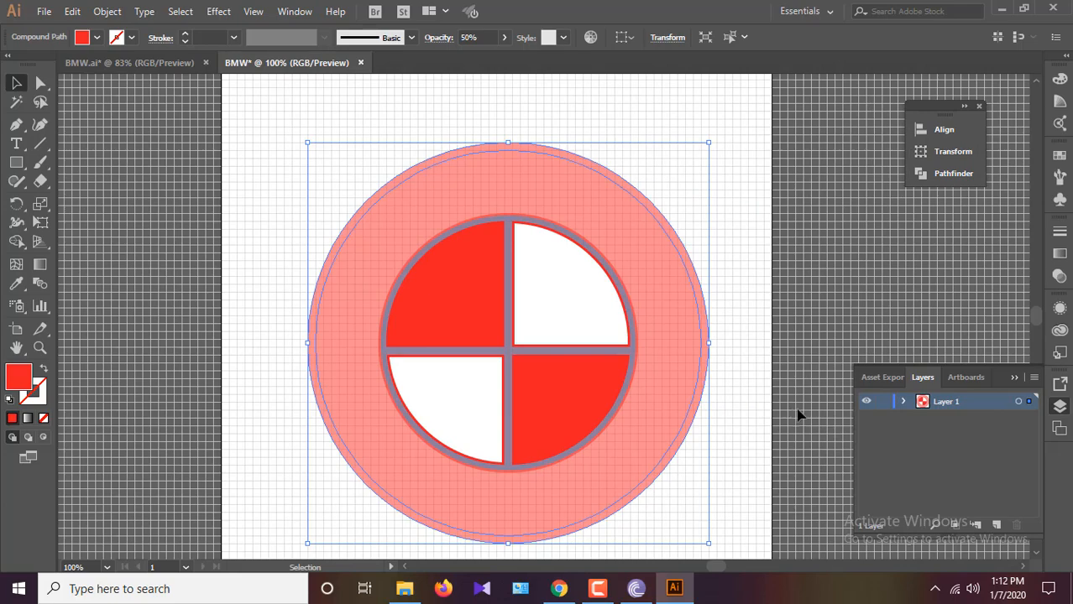
pyautogui.click(96, 37)
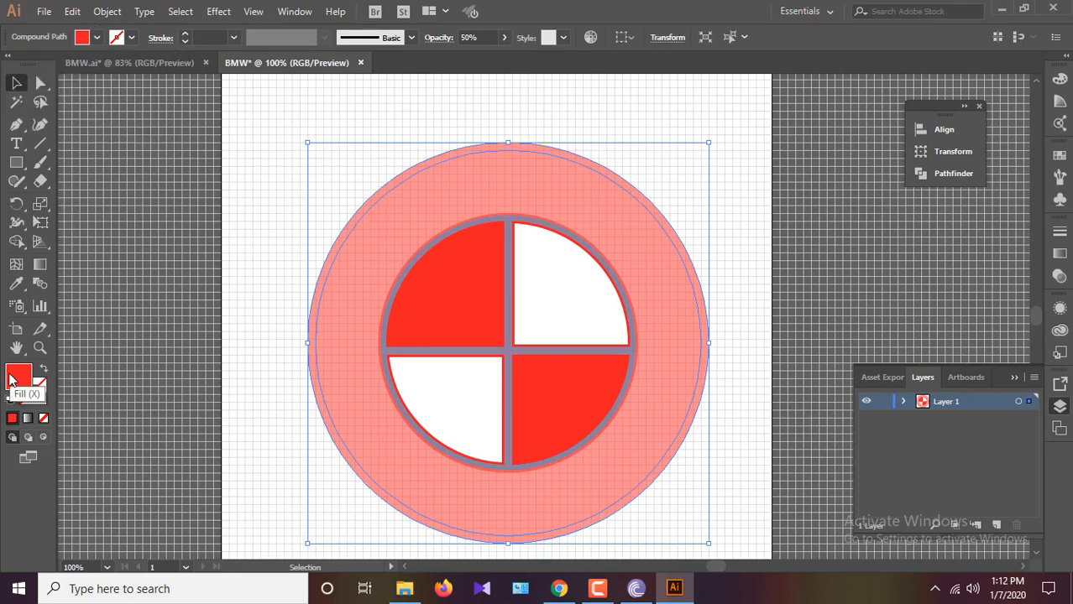
pyautogui.doubleClick(10, 379)
pyautogui.click(544, 156)
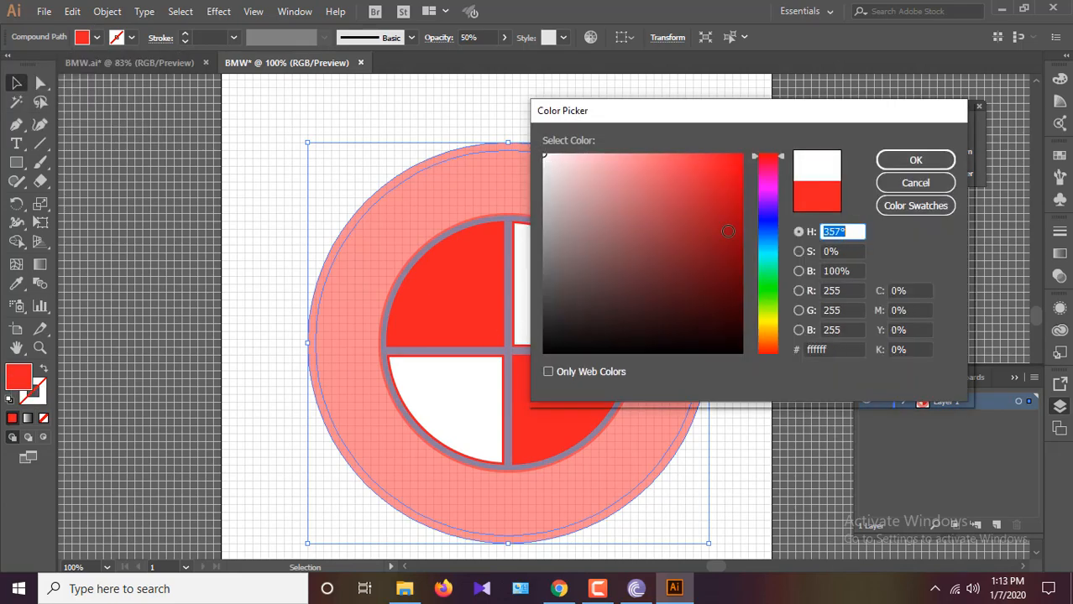
pyautogui.click(915, 160)
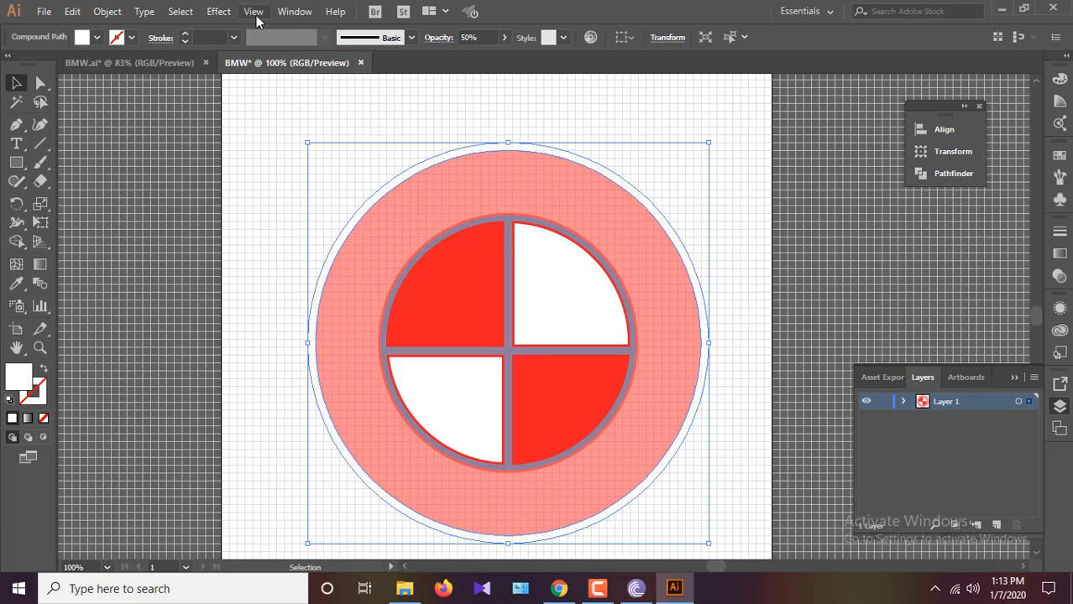
# Hide the grid and draw a rectangle covering the whole artboard.
pyautogui.click(253, 12)
pyautogui.click(331, 549)
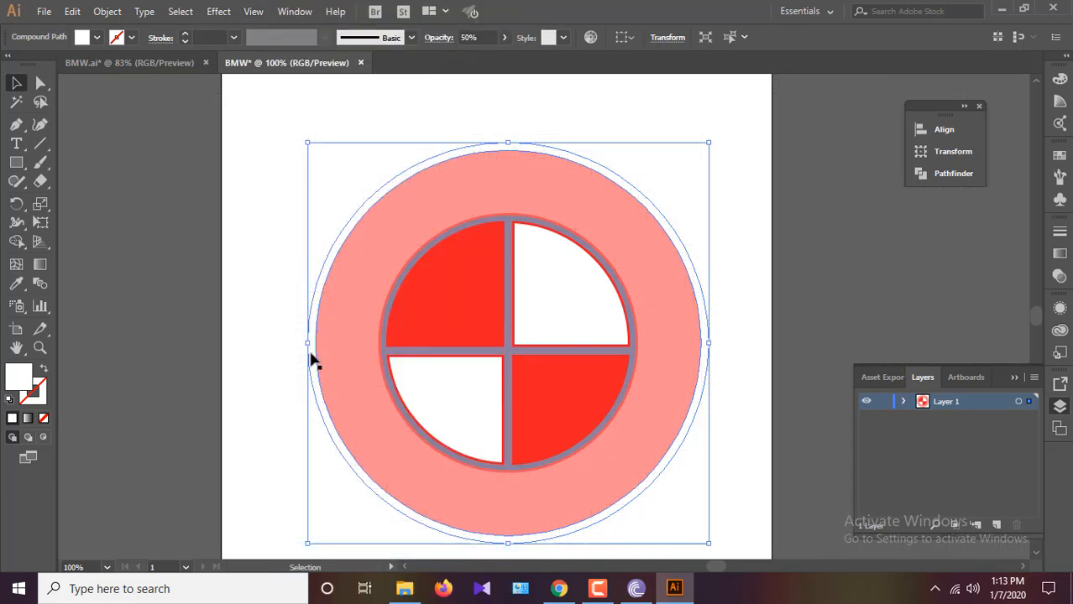
pyautogui.click(118, 267)
pyautogui.click(18, 162)
pyautogui.scroll(1, 252, 109)
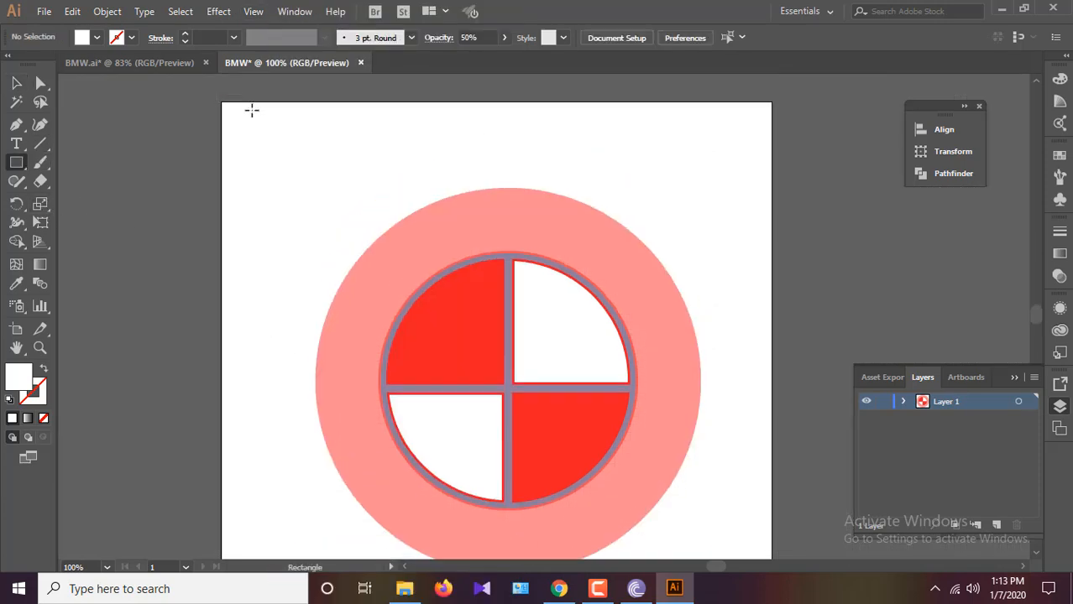
pyautogui.click(253, 12)
pyautogui.click(336, 193)
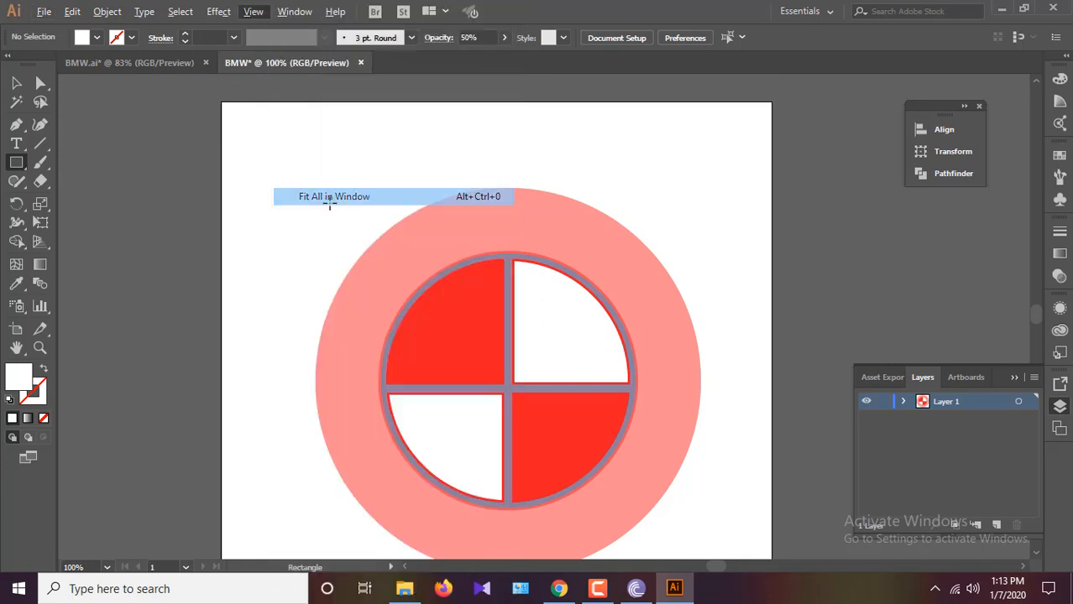
pyautogui.moveTo(600, 445); pyautogui.dragTo(773, 440)
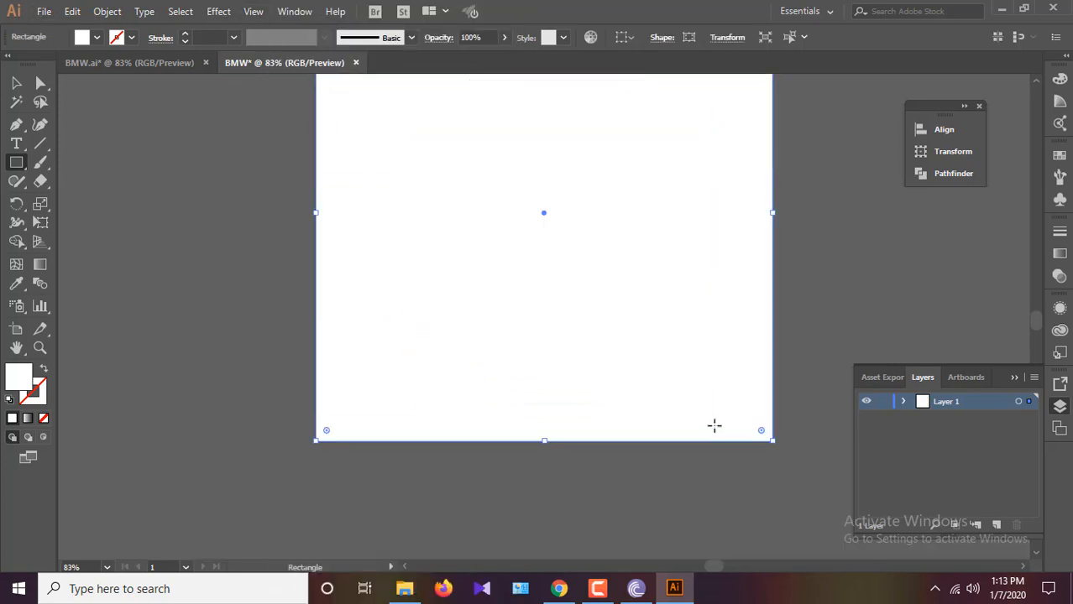
# Fill the artboard-sized rectangle with medium gray and send it to the back.
pyautogui.click(17, 83)
pyautogui.click(83, 39)
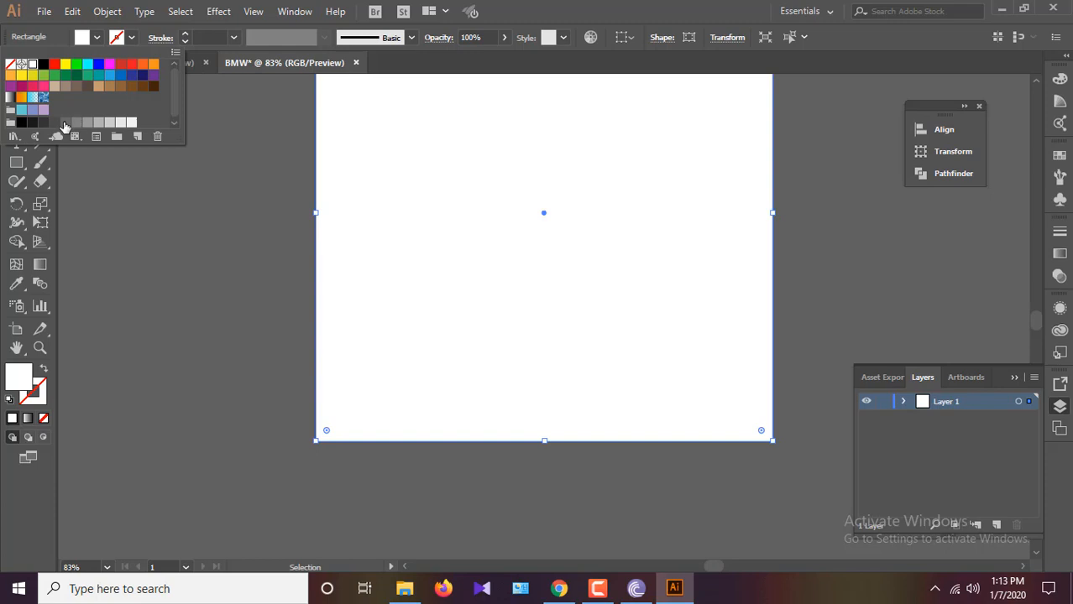
pyautogui.click(64, 125)
pyautogui.rightClick(461, 251)
pyautogui.moveTo(522, 493)
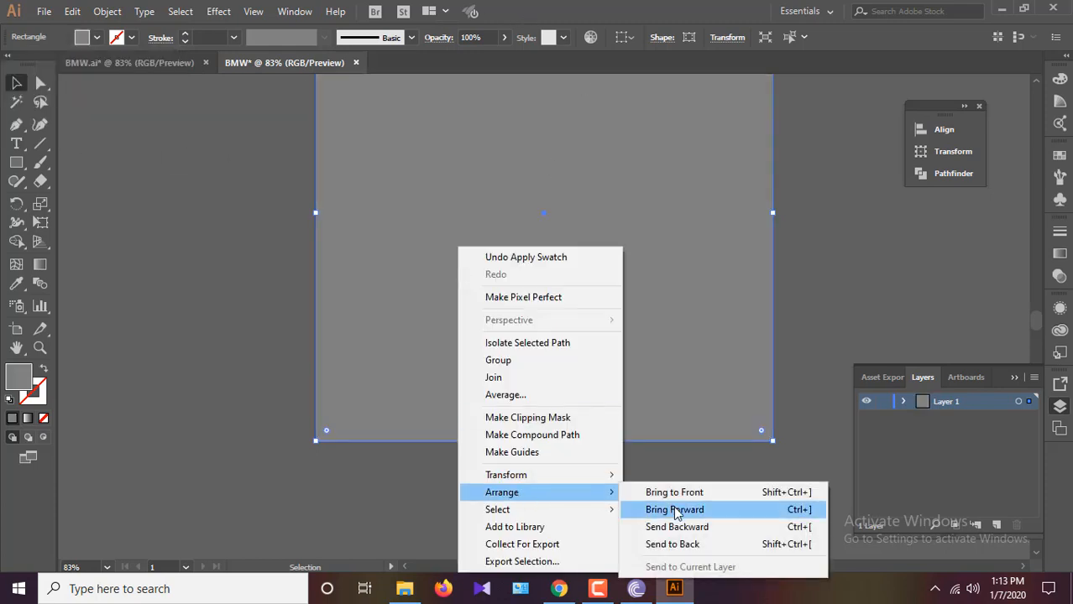
pyautogui.click(672, 544)
# Lock the gray background rectangle.
pyautogui.scroll(3, 426, 146)
pyautogui.click(107, 11)
pyautogui.moveTo(179, 89)
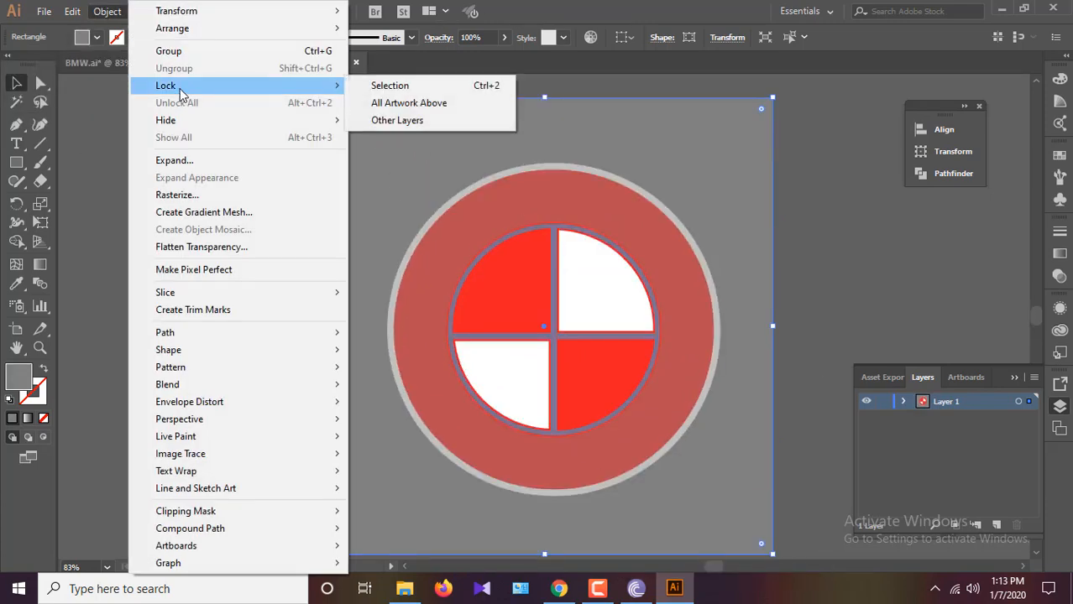
pyautogui.click(390, 85)
# Set the opacity of the white outermost ring to 100%.
pyautogui.click(568, 496)
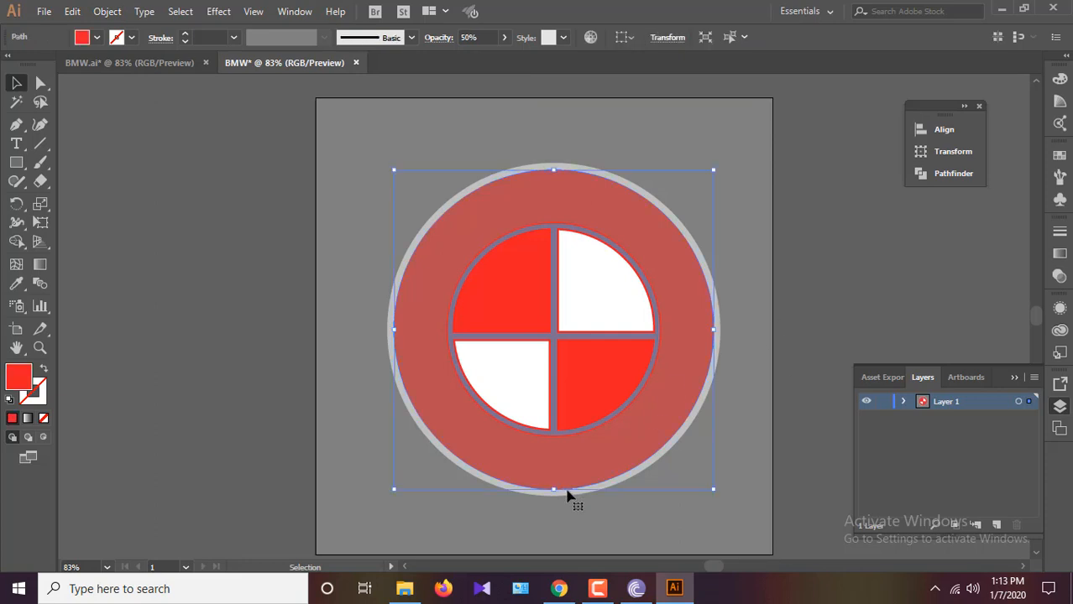
pyautogui.click(534, 494)
pyautogui.click(97, 38)
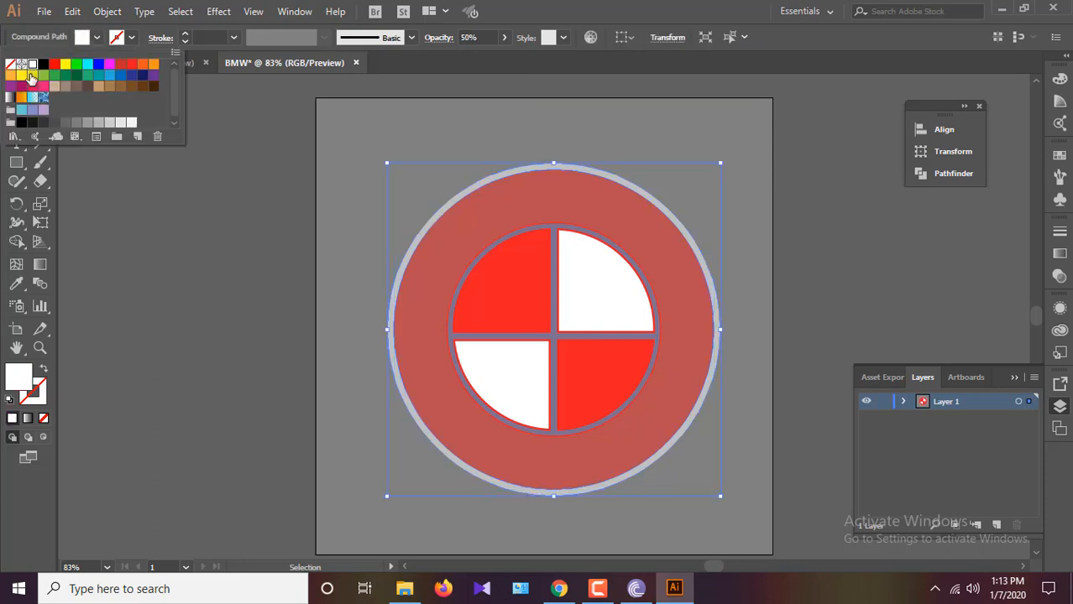
pyautogui.doubleClick(25, 384)
pyautogui.press('Escape')
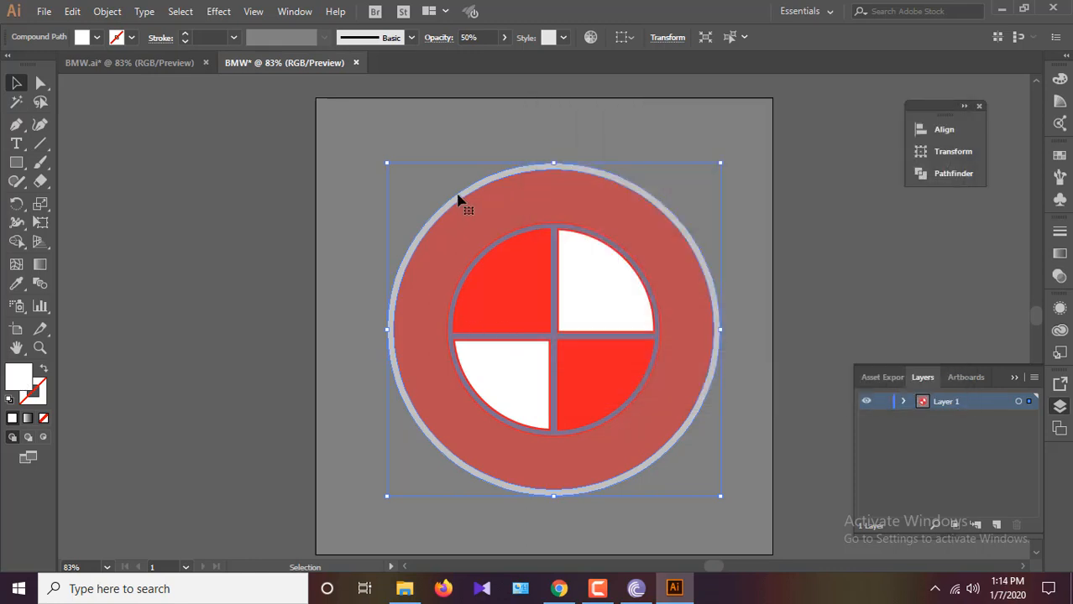
pyautogui.click(504, 38)
pyautogui.moveTo(471, 59); pyautogui.dragTo(508, 60)
pyautogui.click(847, 260)
# Try to add a new fill with a linear white-to-black gradient.
pyautogui.click(1062, 311)
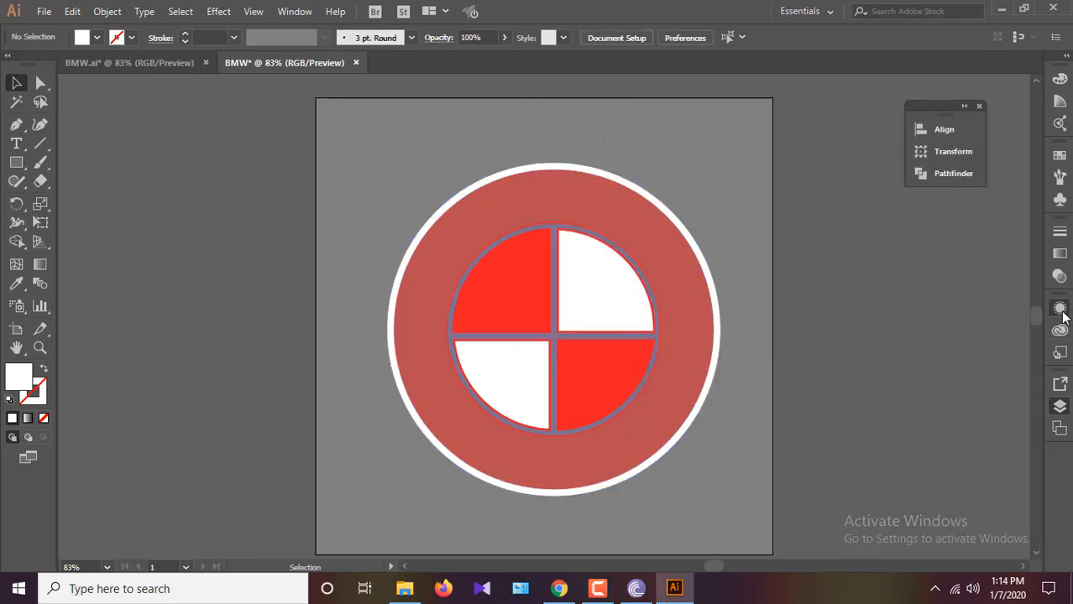
pyautogui.click(1060, 310)
pyautogui.click(888, 516)
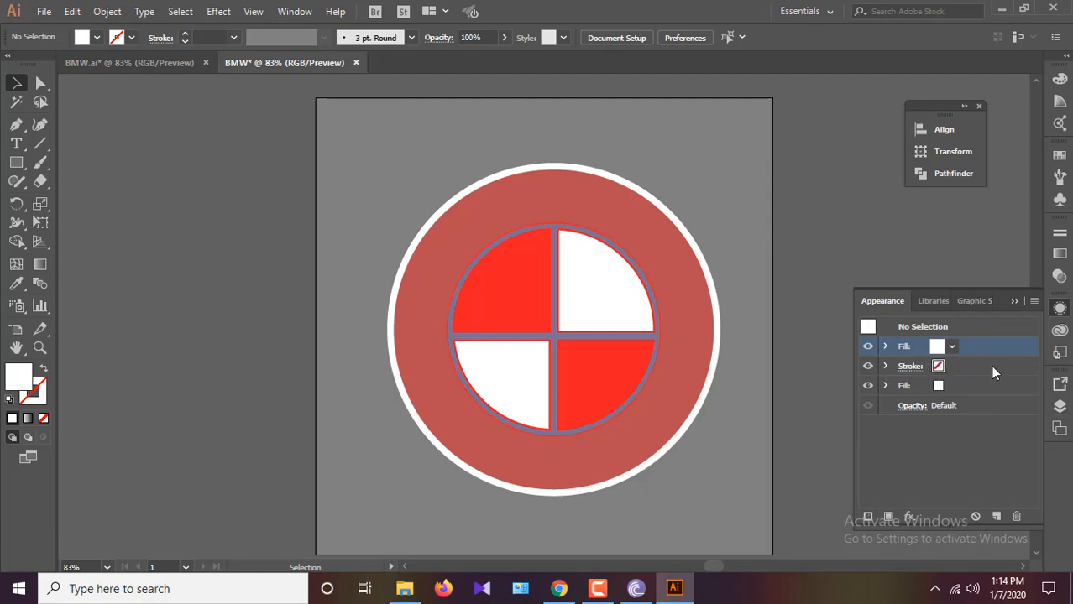
pyautogui.click(1059, 253)
pyautogui.click(921, 338)
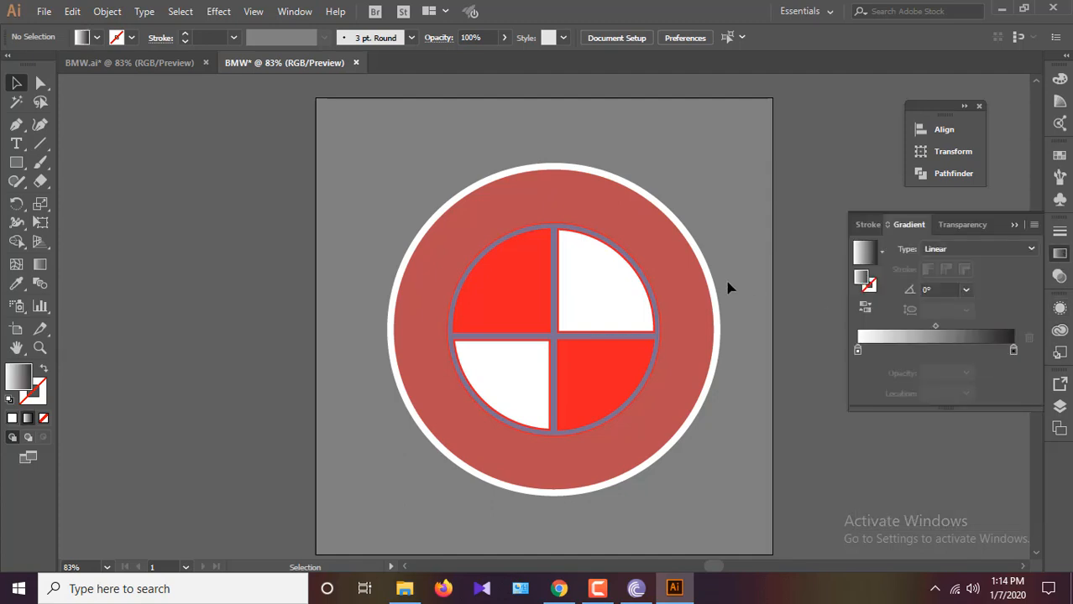
# Add a new fill to the outermost ring and apply a linear white-to-black gradient to it.
pyautogui.click(714, 295)
pyautogui.click(1059, 307)
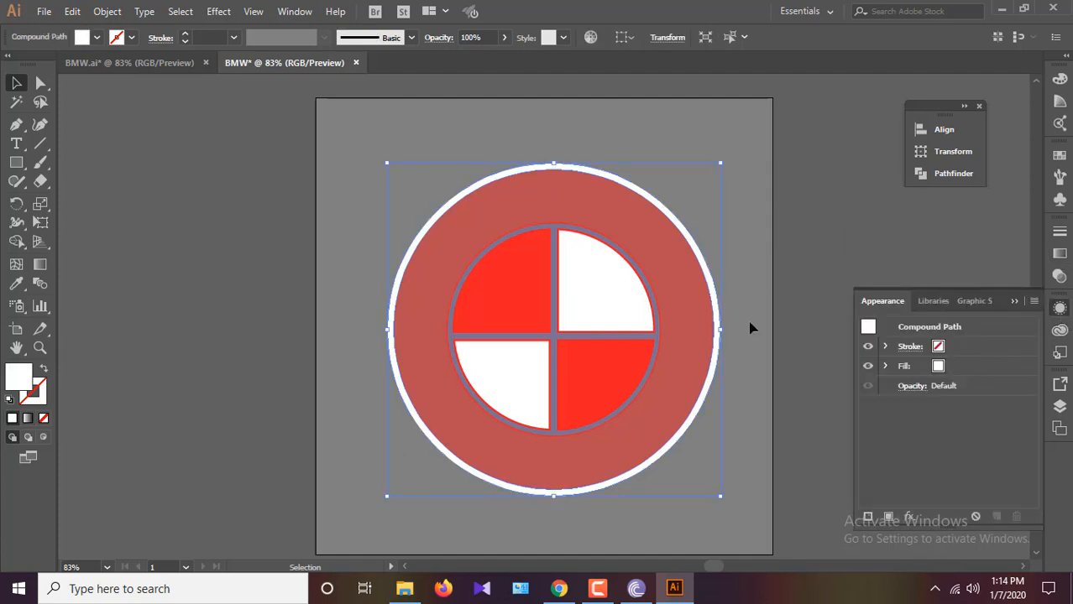
pyautogui.click(889, 517)
pyautogui.click(1060, 253)
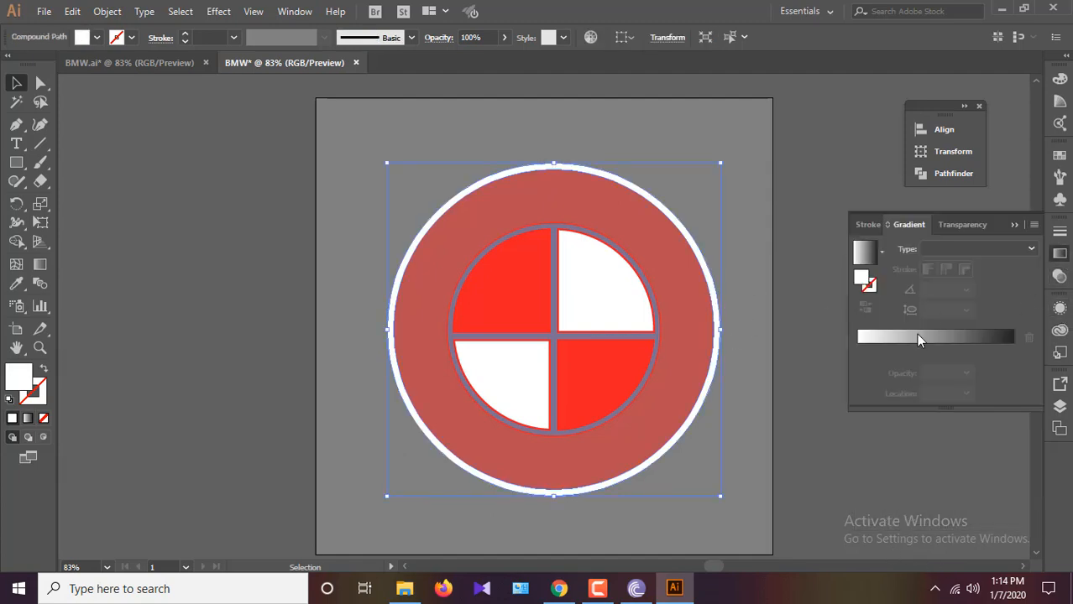
pyautogui.click(915, 336)
# Switch the color of the gradient's white stop to RGB and set its green value to 253.
pyautogui.doubleClick(856, 351)
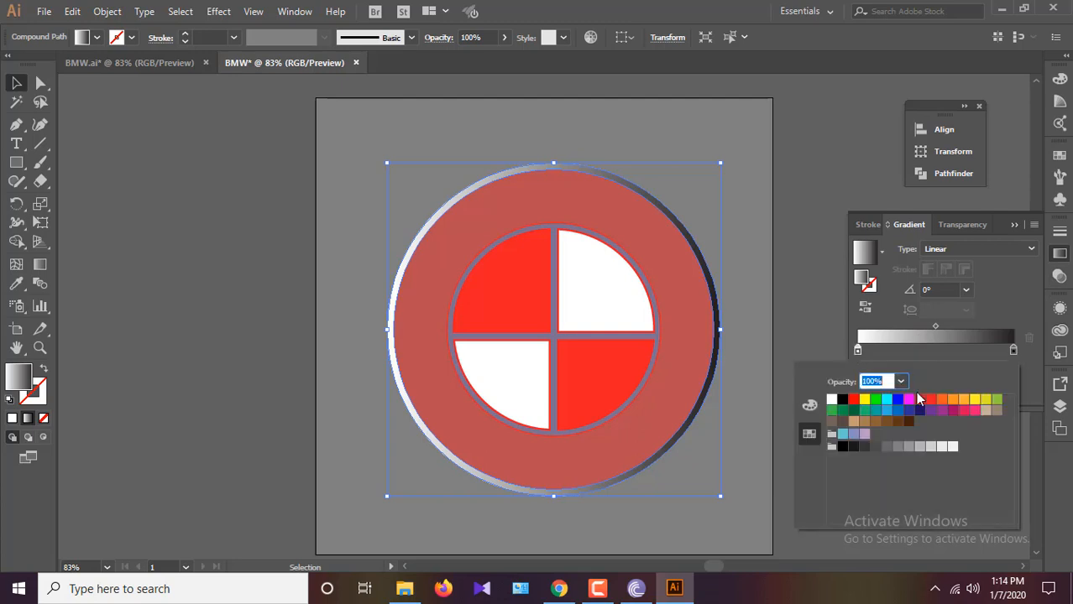
pyautogui.click(951, 445)
pyautogui.click(1010, 369)
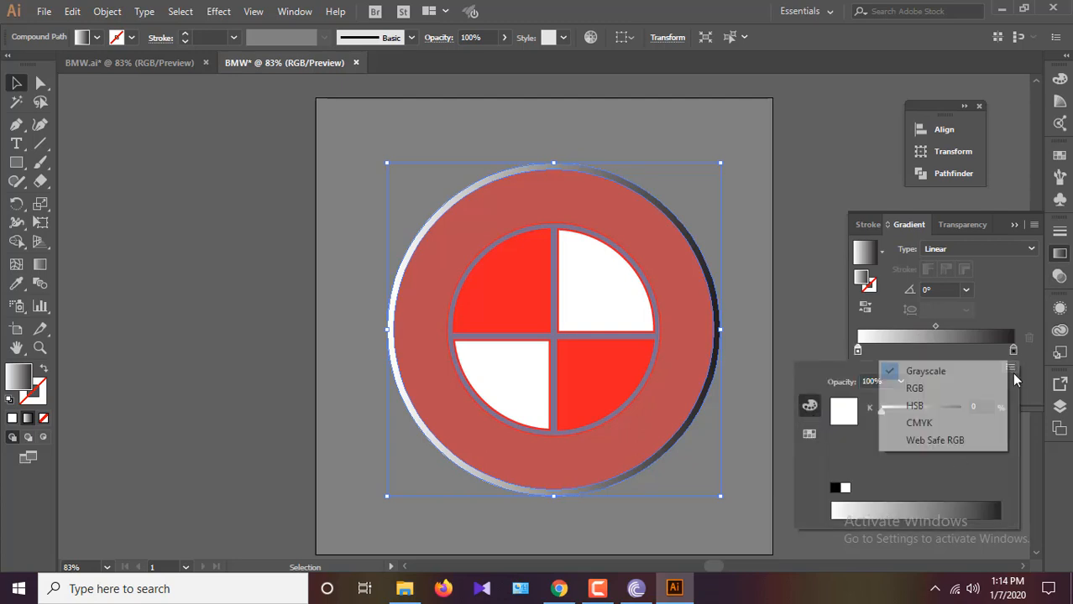
pyautogui.click(999, 389)
pyautogui.click(986, 432)
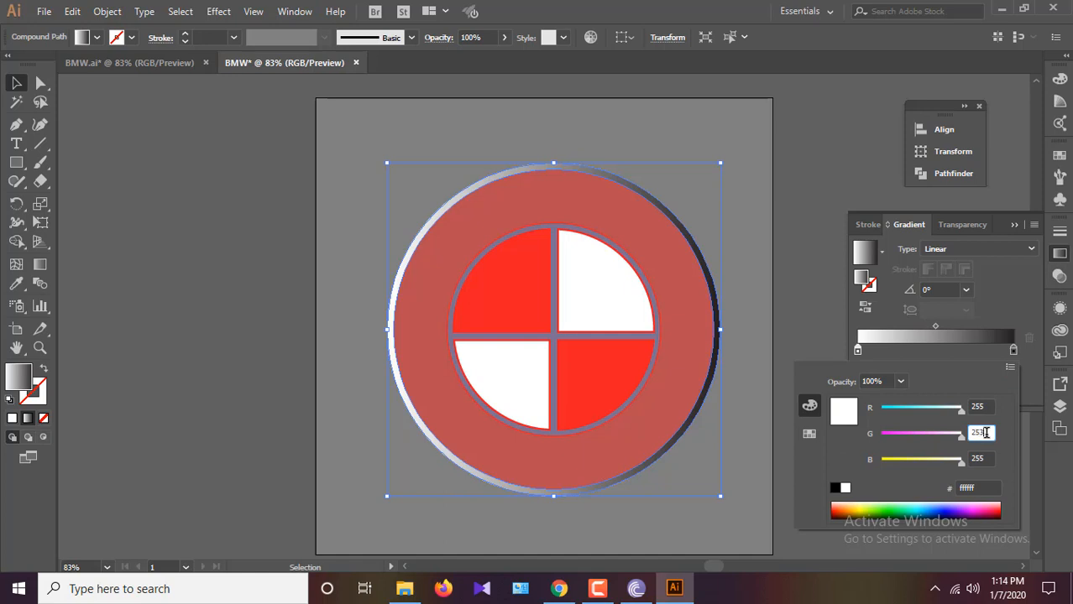
pyautogui.press('Return')
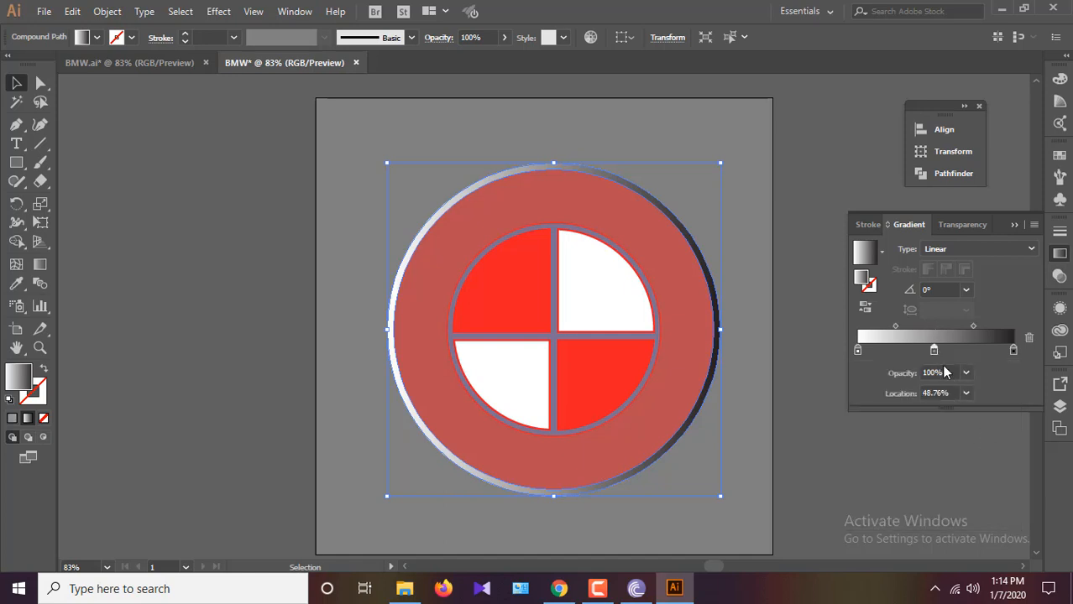
# Set the color of the outermost ring's middle gradient stop to RGB 179, 179, 179.
pyautogui.click(934, 350)
pyautogui.doubleClick(934, 350)
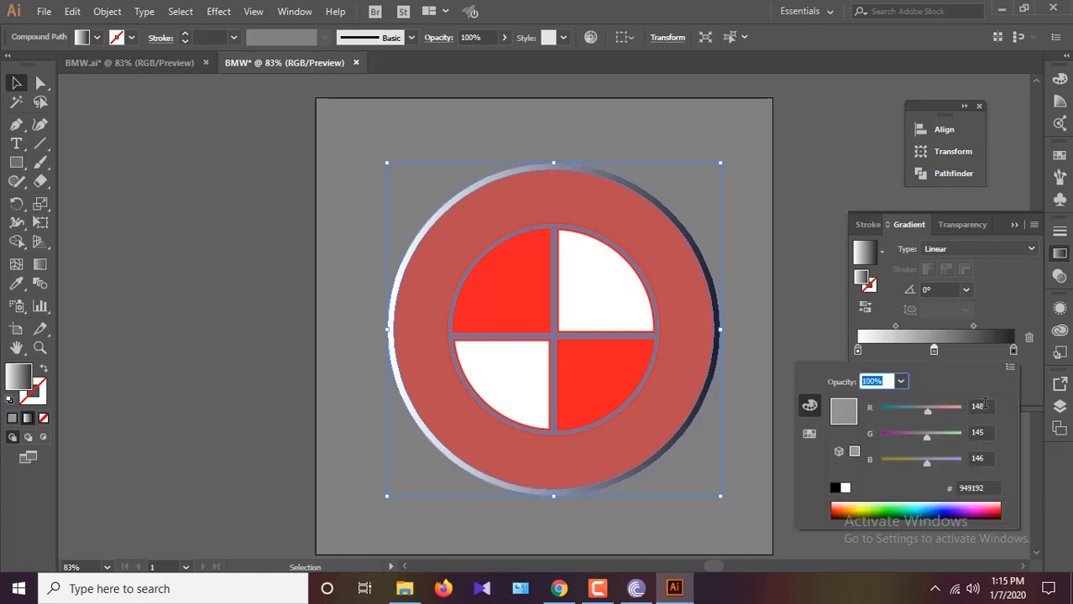
pyautogui.press('Tab')
pyautogui.write('179')
pyautogui.press('Tab')
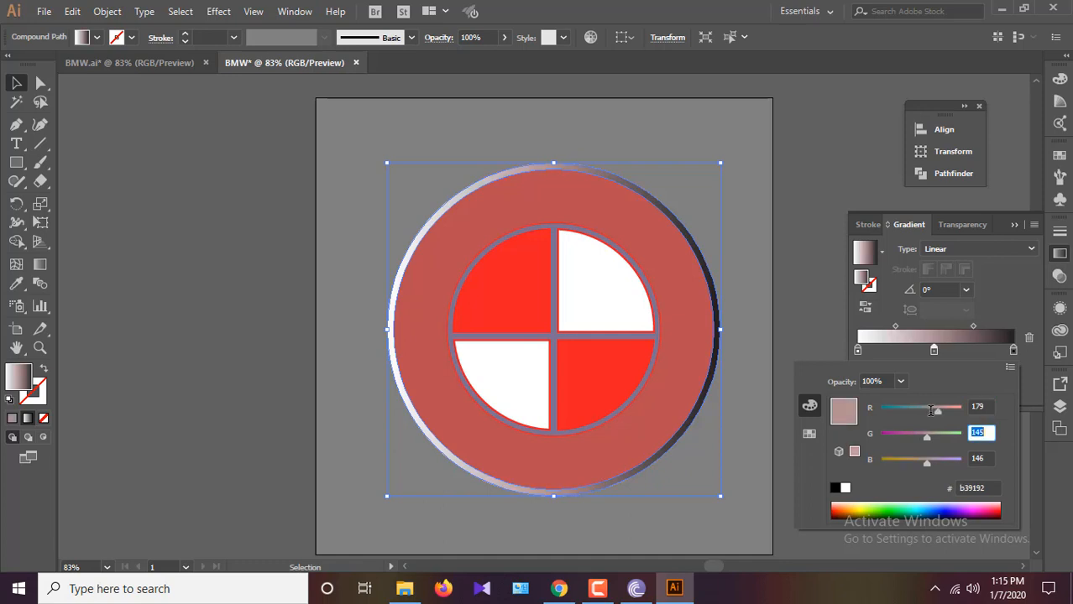
pyautogui.press('Tab')
pyautogui.write('17')
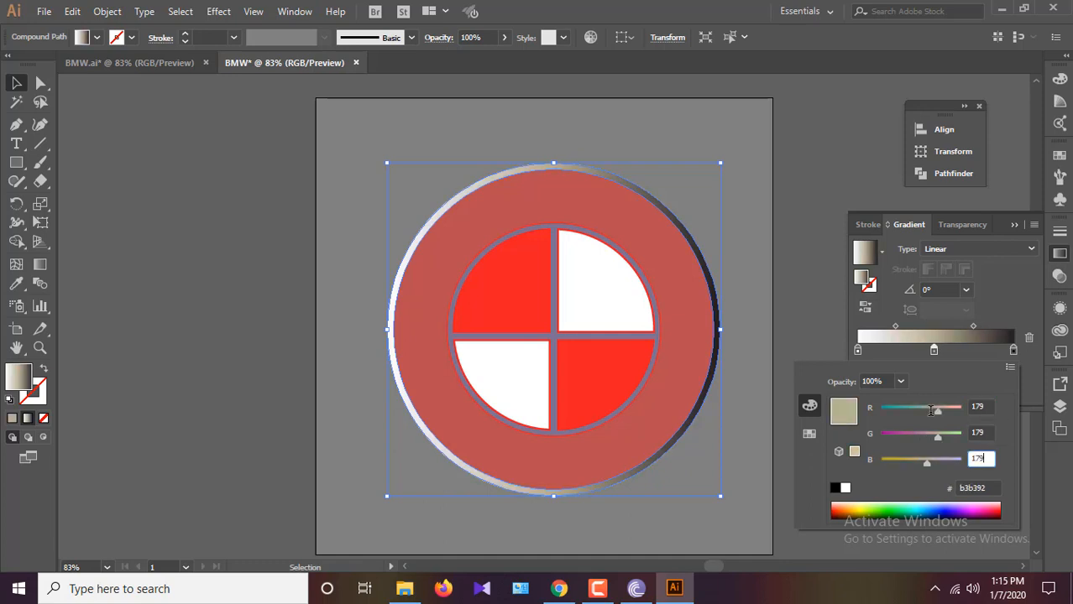
pyautogui.write('9')
pyautogui.press('Return')
# Switch the gradient's black end stop to RGB and set its color to 255, 253, 255.
pyautogui.doubleClick(1012, 349)
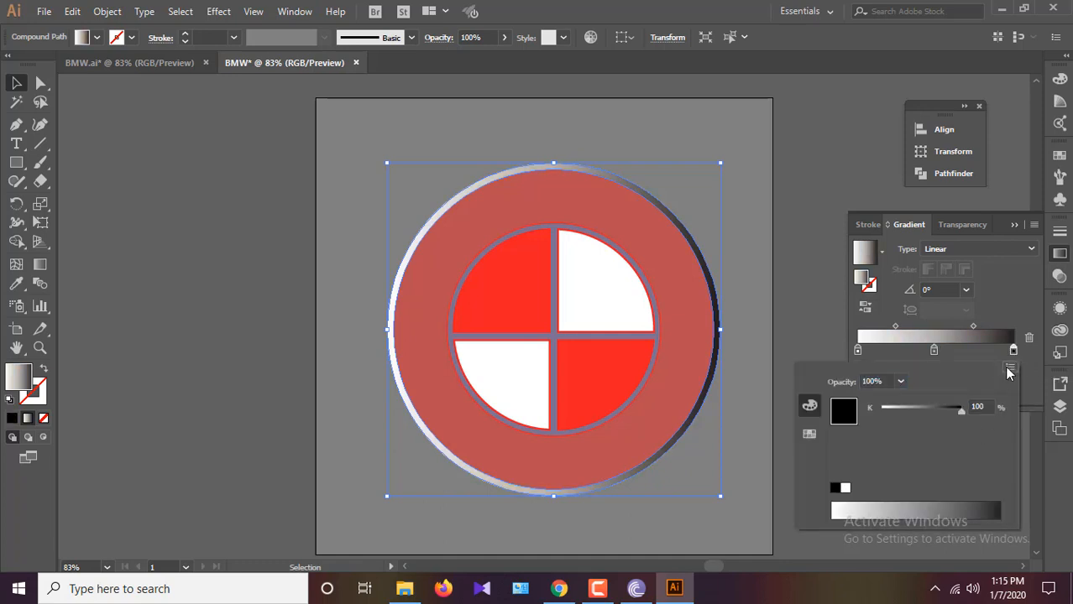
pyautogui.click(1008, 370)
pyautogui.click(995, 398)
pyautogui.moveTo(981, 408); pyautogui.dragTo(960, 408)
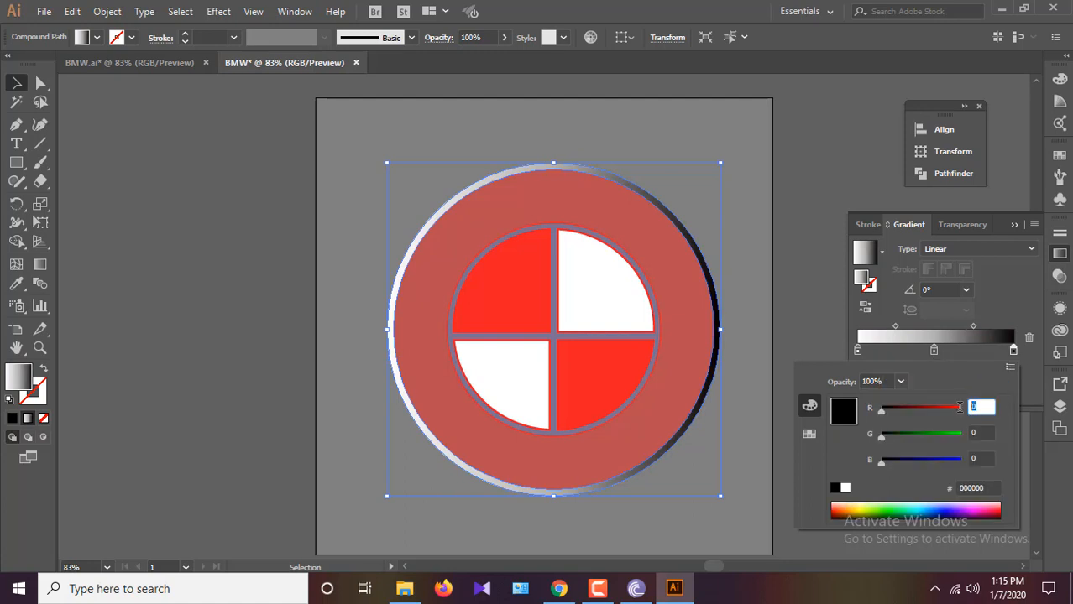
pyautogui.write('255')
pyautogui.press('Tab')
pyautogui.write('253')
pyautogui.press('Tab')
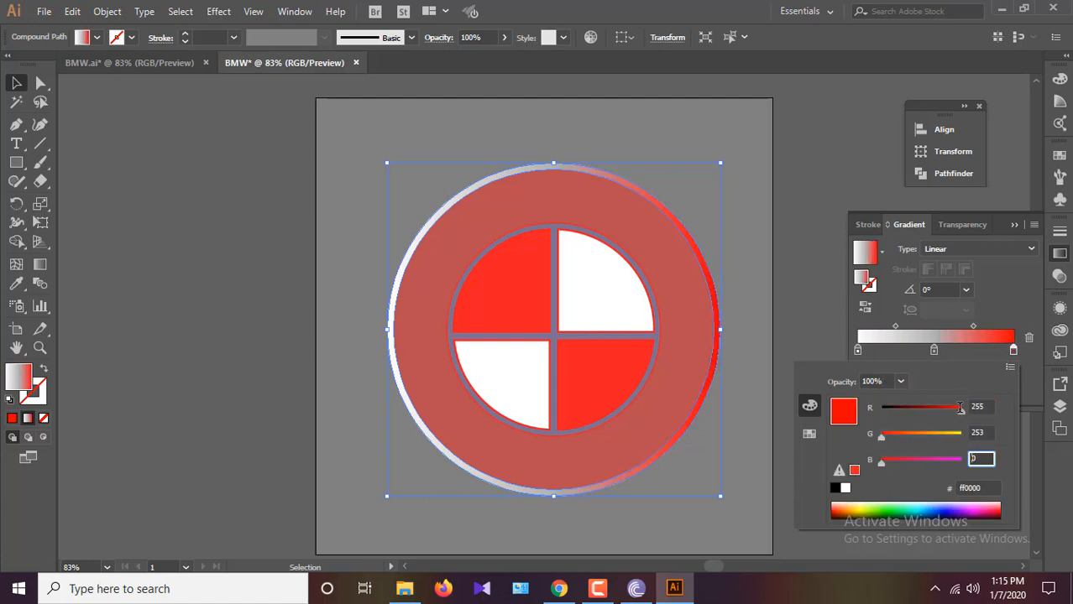
pyautogui.write('255')
pyautogui.press('Return')
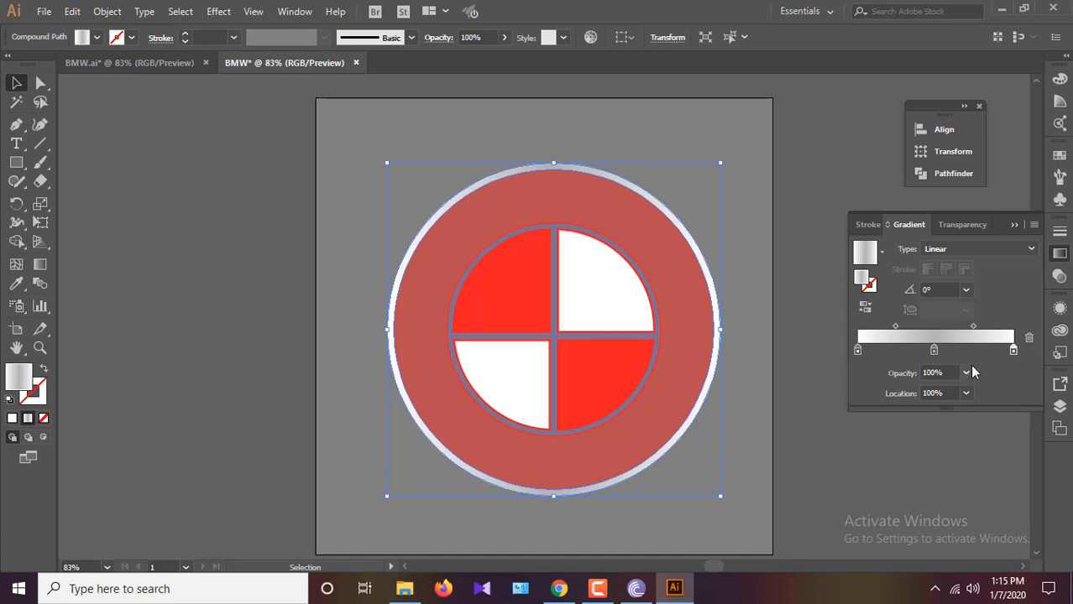
# Set the angle of the outermost ring's linear gradient to -122°.
pyautogui.click(929, 289)
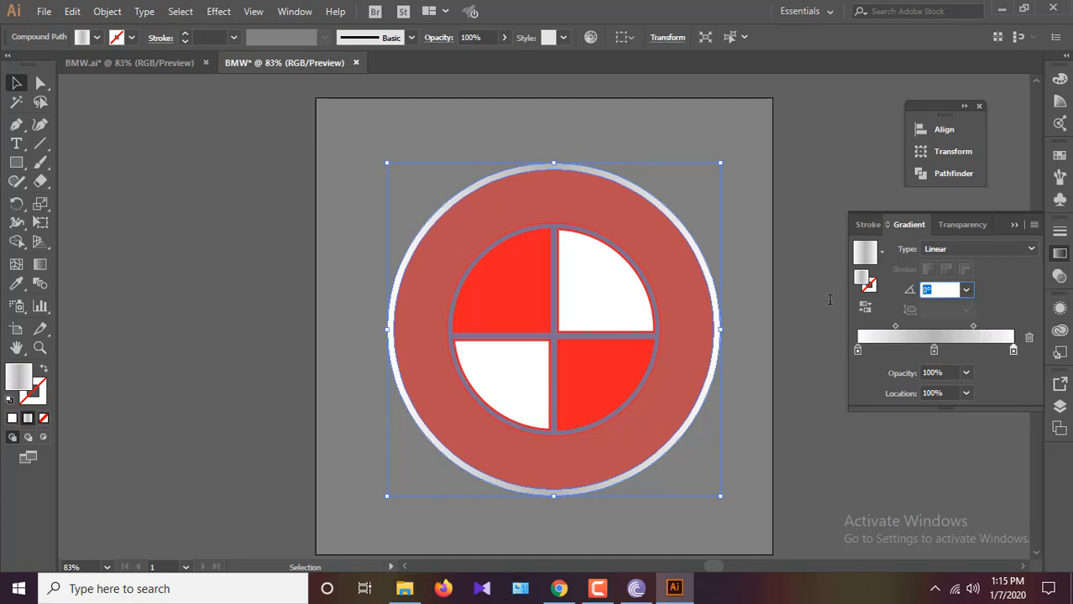
pyautogui.write('-122')
pyautogui.press('Return')
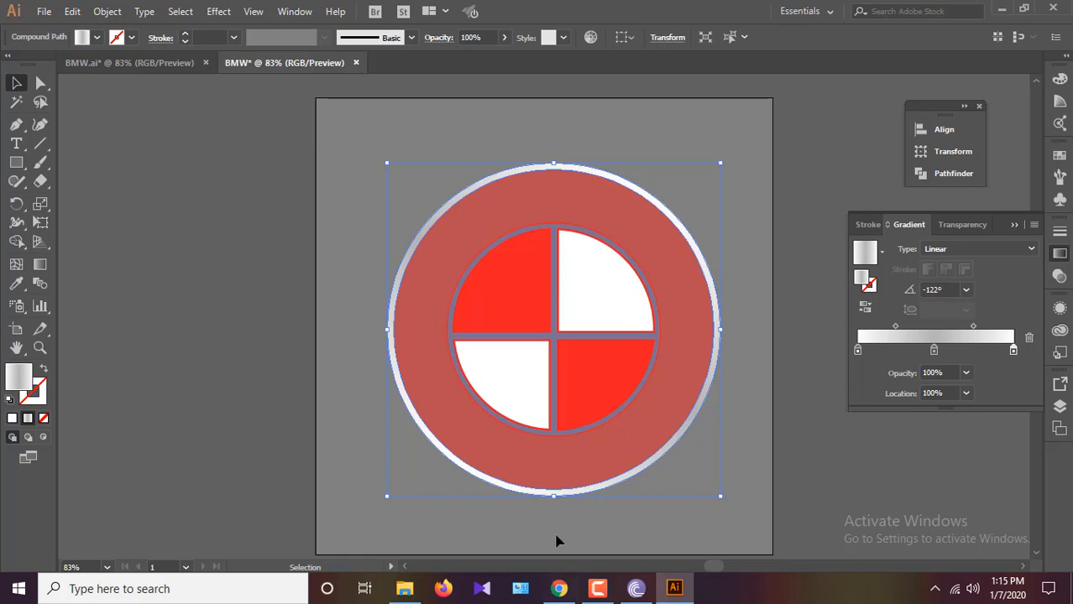
# Add another gradient fill to the outermost ring and remove its gray middle stop.
pyautogui.click(40, 264)
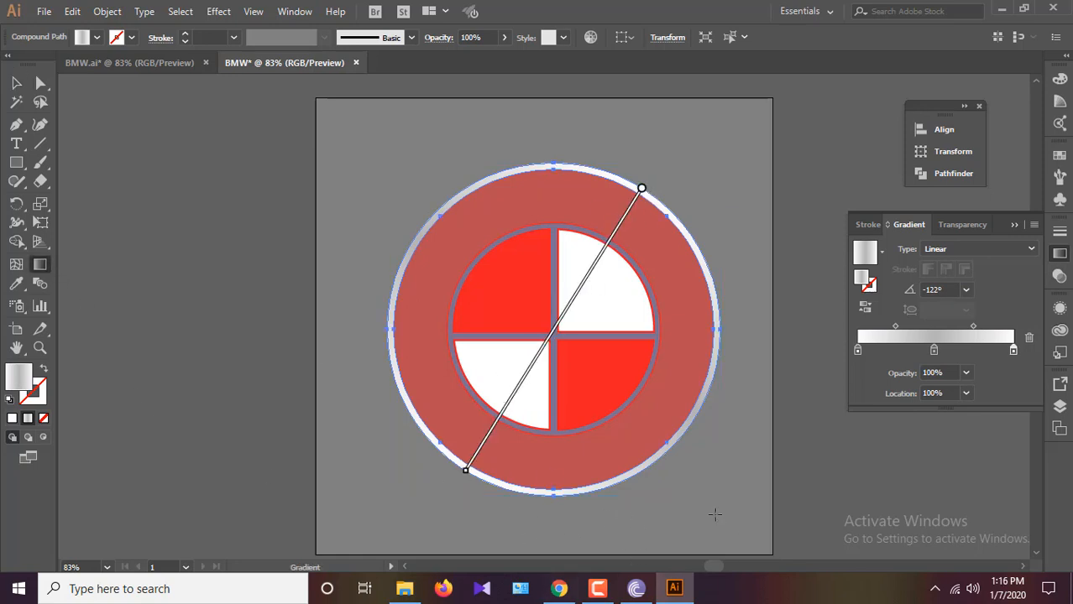
pyautogui.click(1059, 308)
pyautogui.click(1059, 254)
pyautogui.moveTo(934, 351); pyautogui.dragTo(927, 383)
# Set the color of the new gradient's first stop to RGB 179, 206, 213.
pyautogui.doubleClick(857, 351)
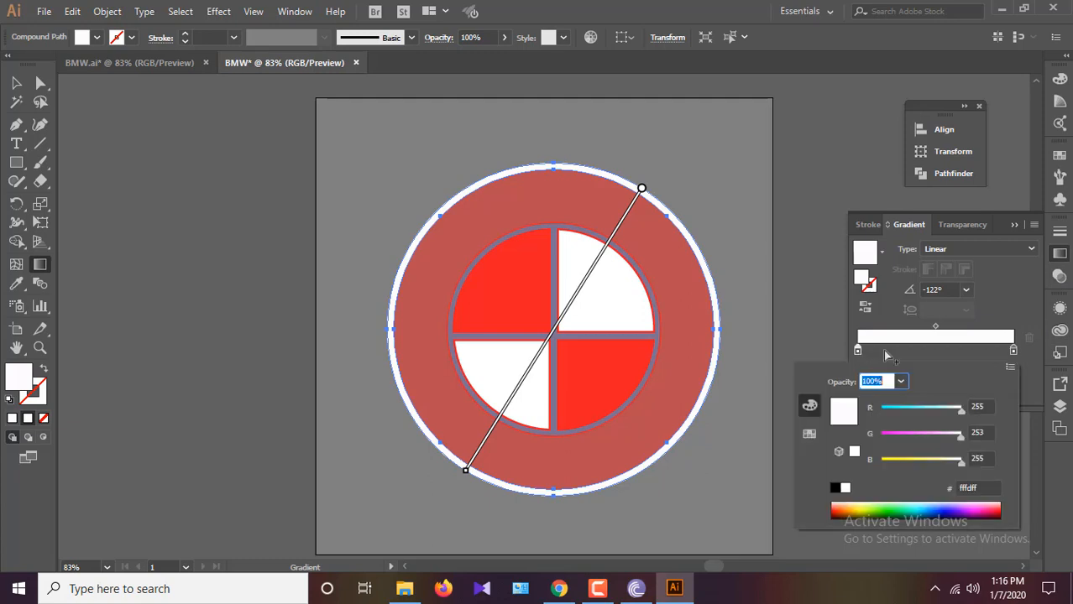
pyautogui.moveTo(985, 407); pyautogui.dragTo(943, 412)
pyautogui.write('1')
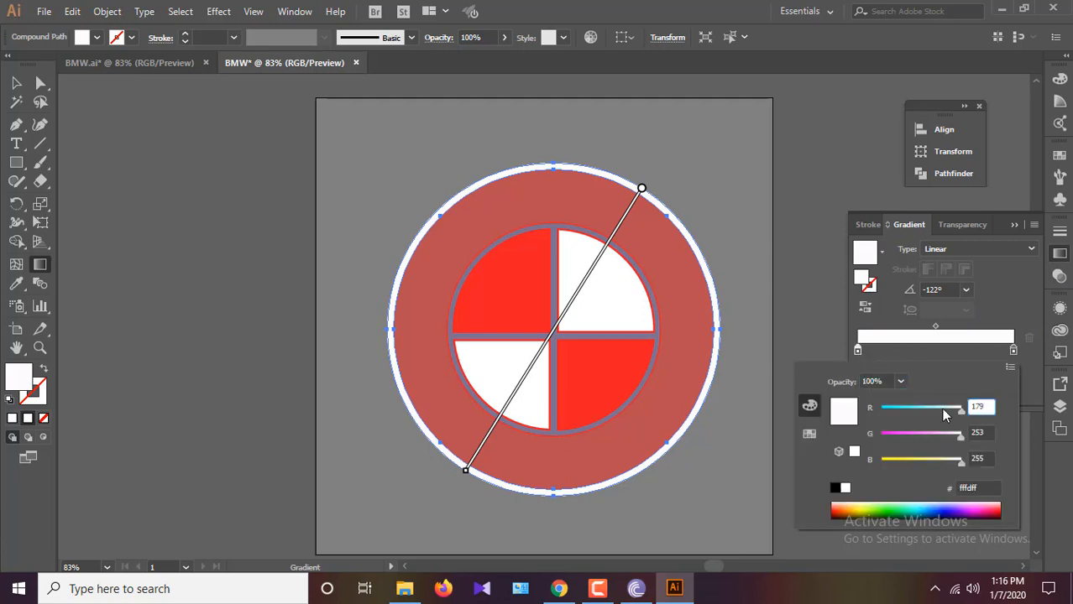
pyautogui.write('79')
pyautogui.click(978, 433)
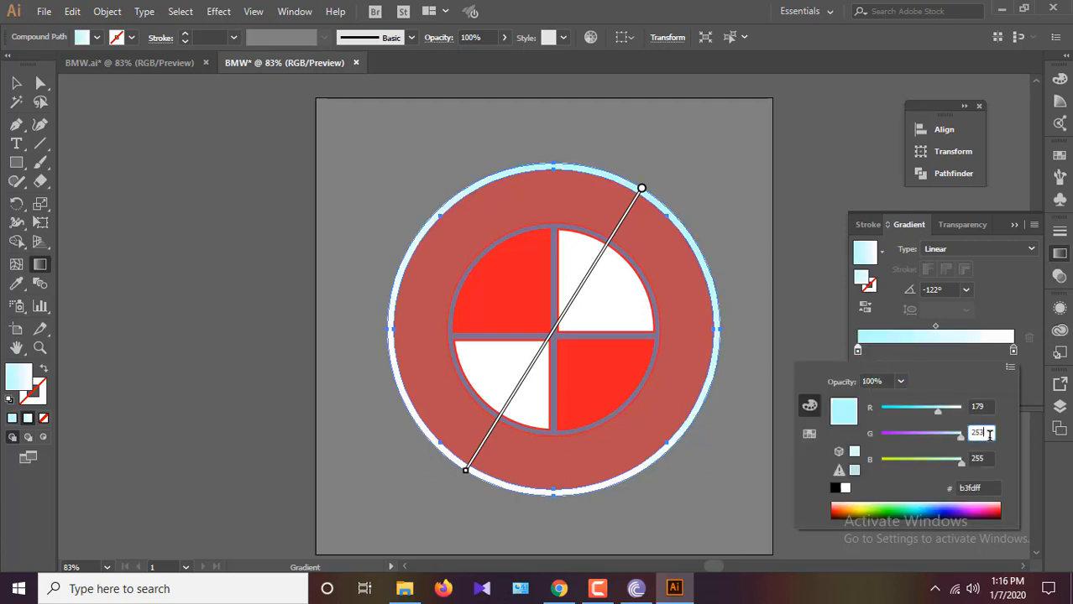
pyautogui.moveTo(989, 434); pyautogui.dragTo(920, 443)
pyautogui.moveTo(990, 460); pyautogui.dragTo(944, 464)
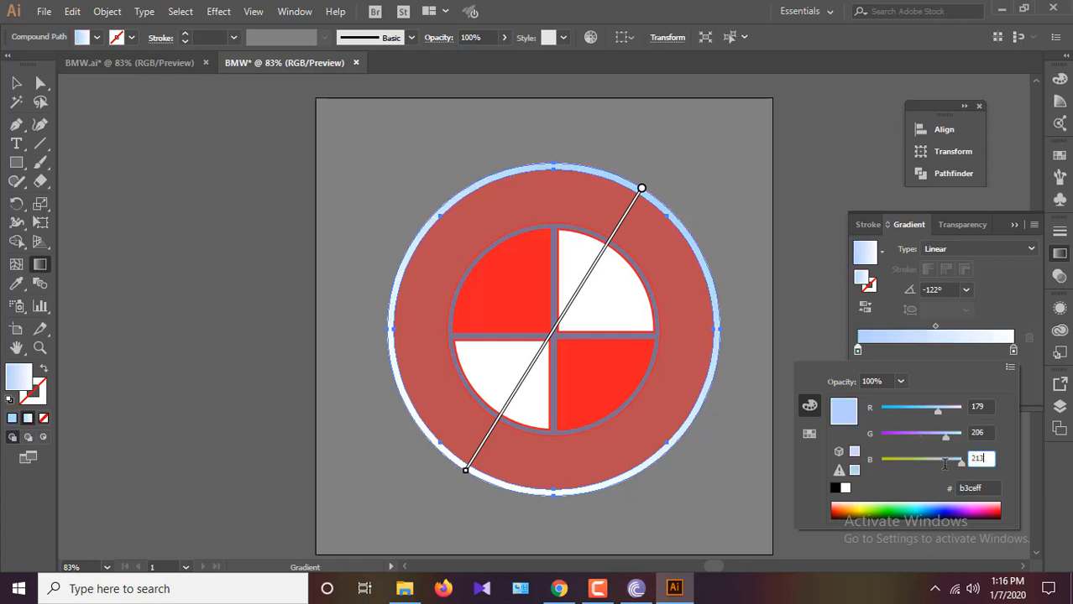
pyautogui.write('213')
pyautogui.press('Return')
# Set the opacity of the gradient's white end stop to 10%.
pyautogui.doubleClick(1013, 351)
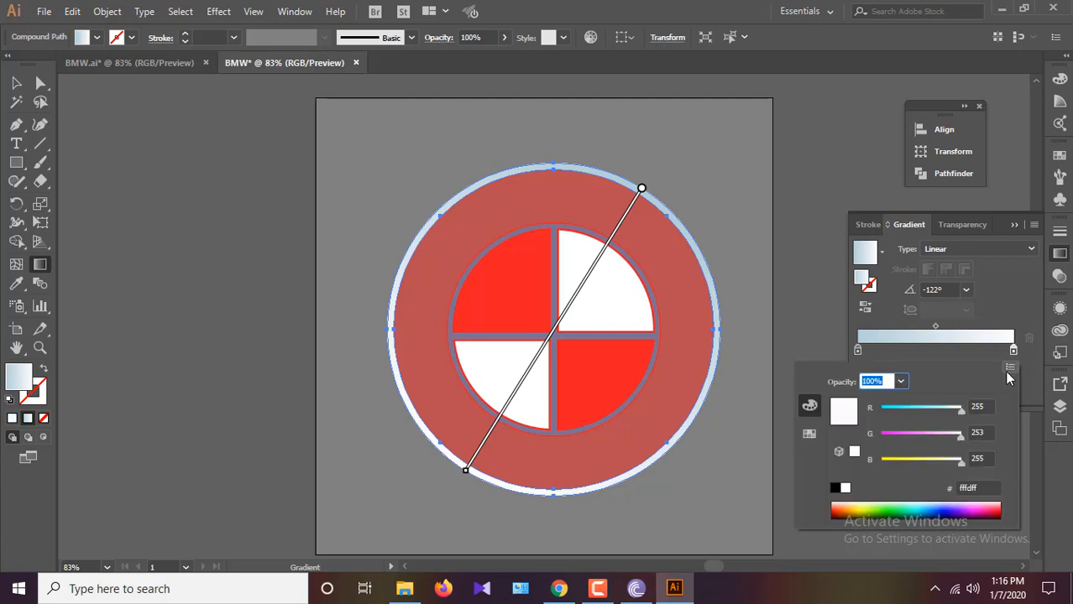
pyautogui.press('Escape')
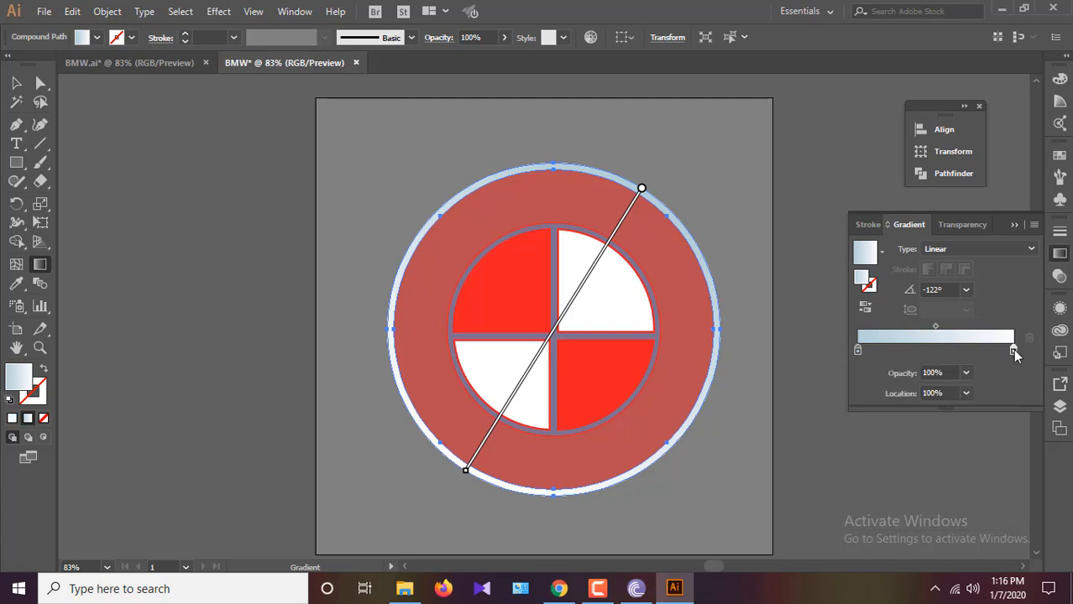
pyautogui.click(965, 373)
pyautogui.click(982, 408)
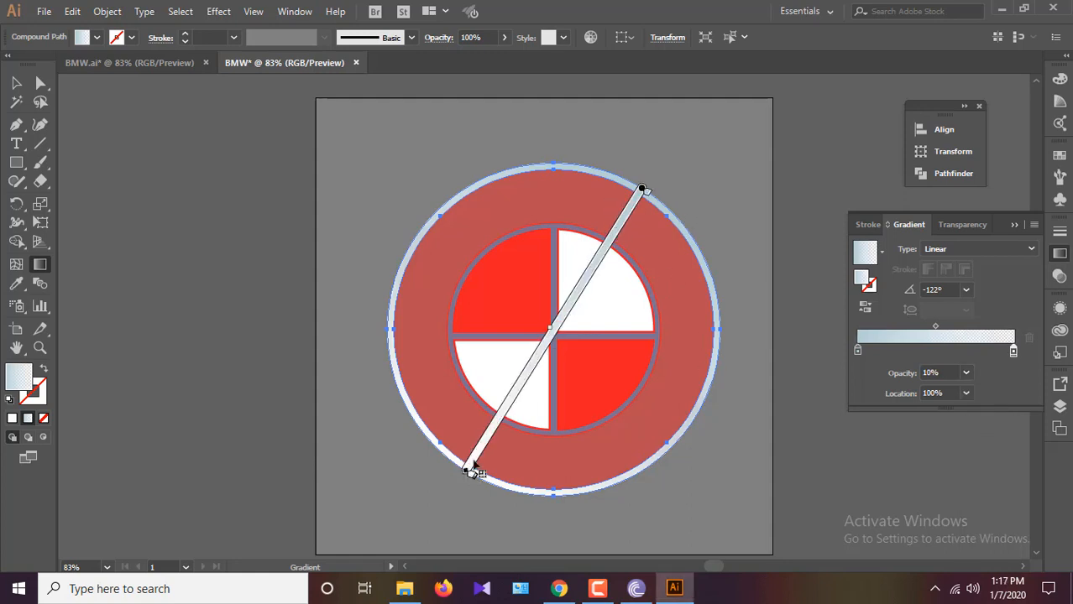
# Shorten the gradient so it fades out near the ring's upper-right edge, and set its angle to -139°.
pyautogui.moveTo(467, 472); pyautogui.dragTo(621, 254)
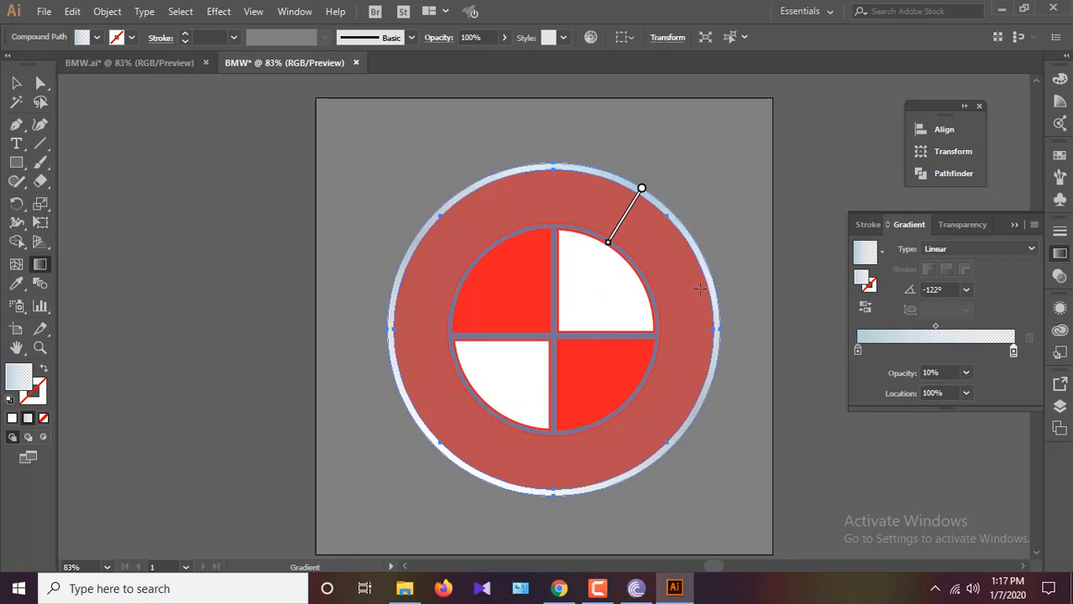
pyautogui.doubleClick(934, 290)
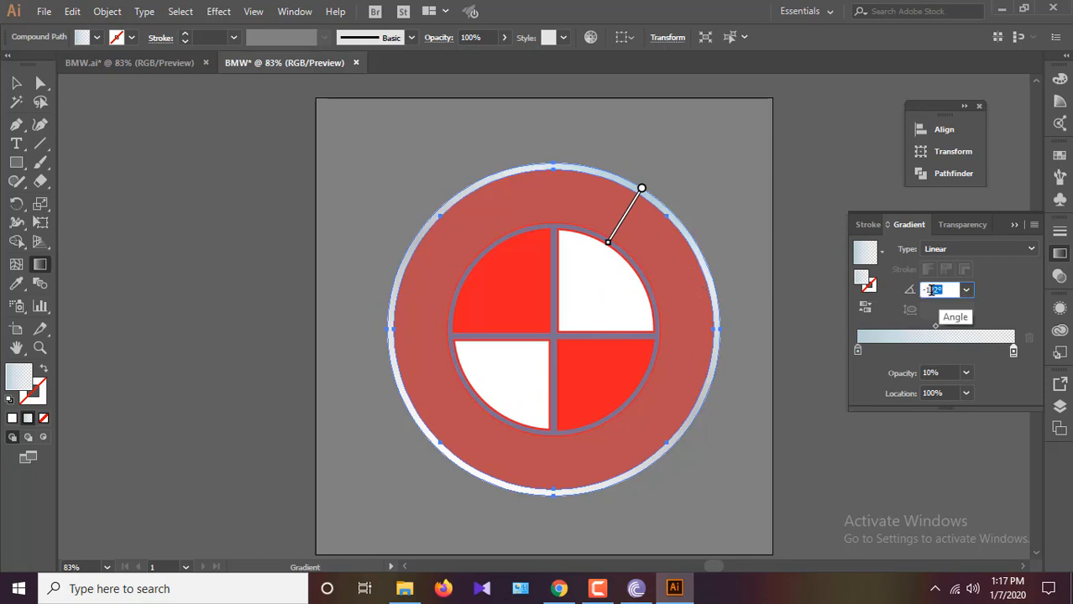
pyautogui.write('-139')
pyautogui.press('Return')
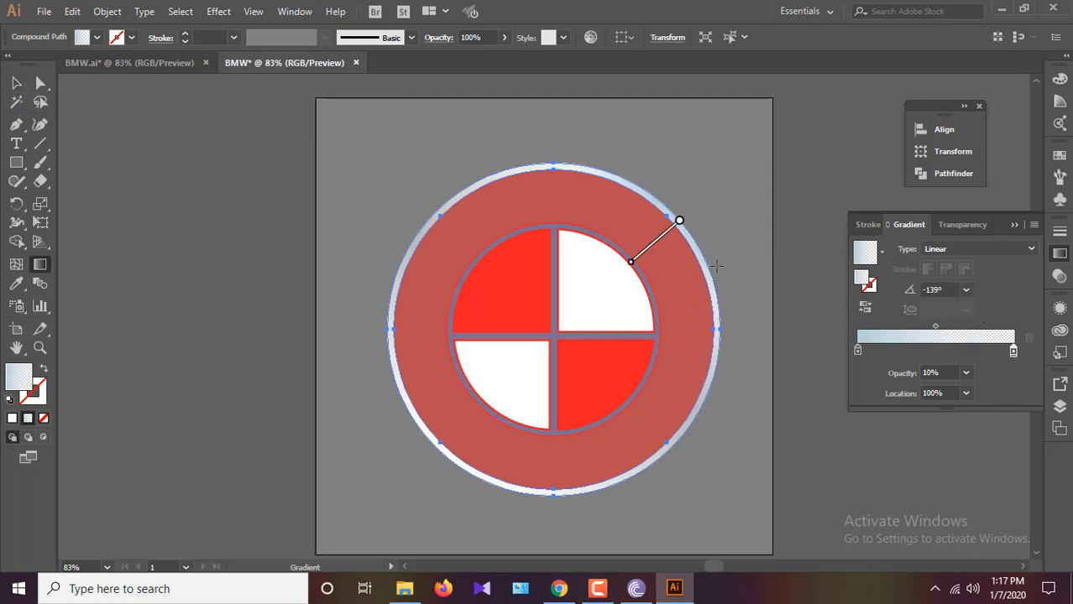
pyautogui.press('v')
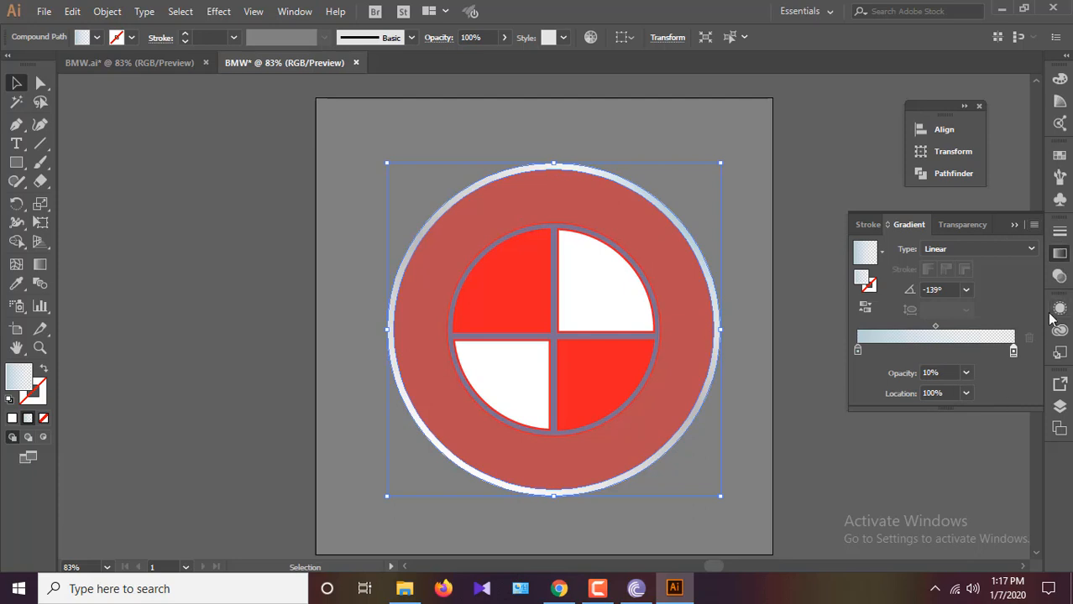
# Add one more gradient fill to the outermost ring and set its first stop's color to RGB 26, 25, 33.
pyautogui.click(1059, 308)
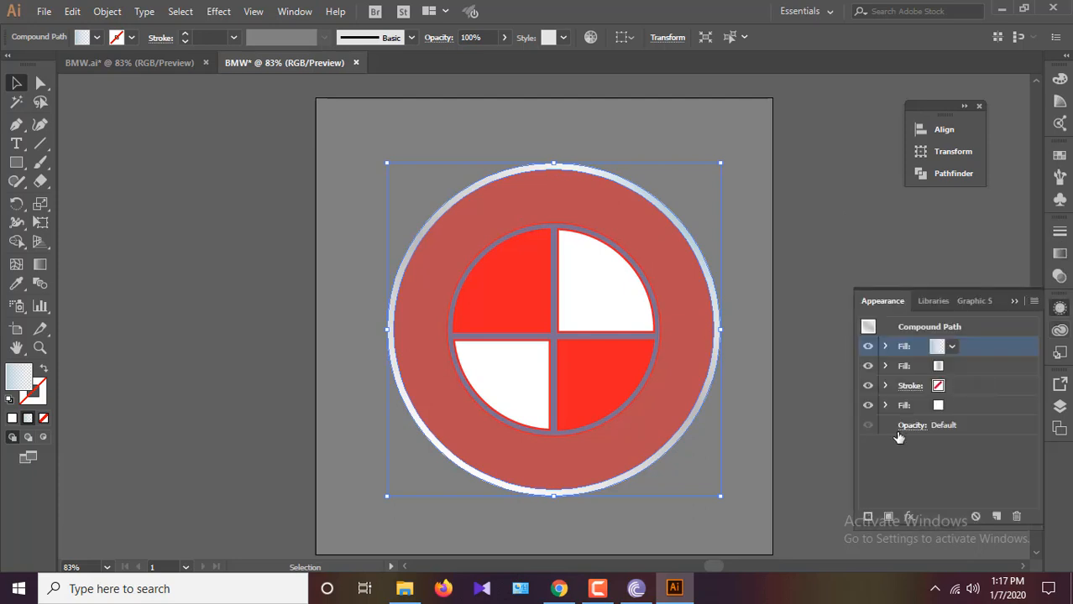
pyautogui.click(889, 518)
pyautogui.click(1059, 253)
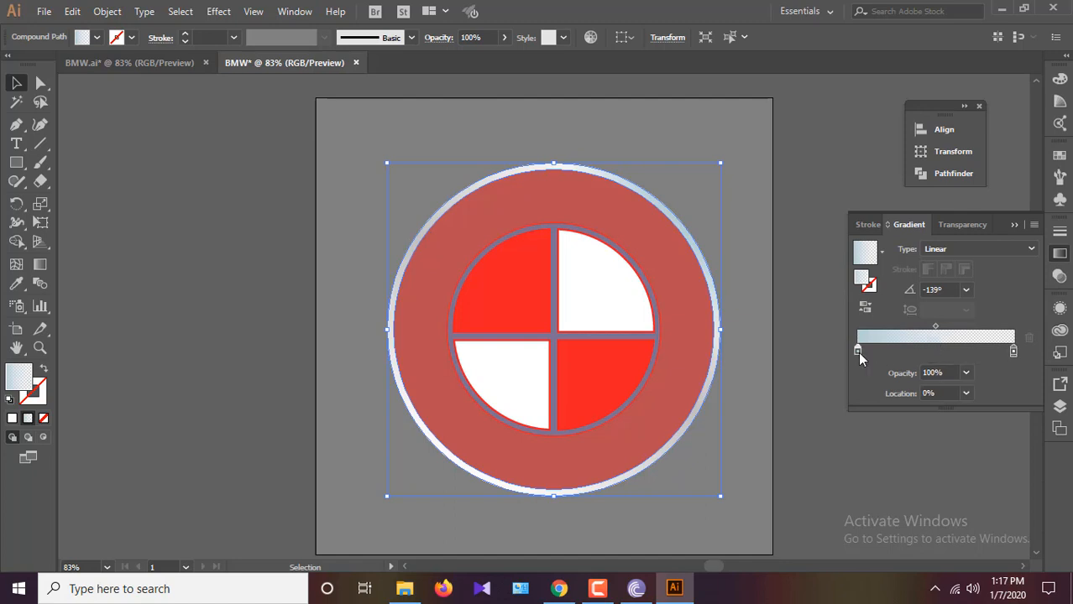
pyautogui.doubleClick(857, 349)
pyautogui.write('26')
pyautogui.press('Tab')
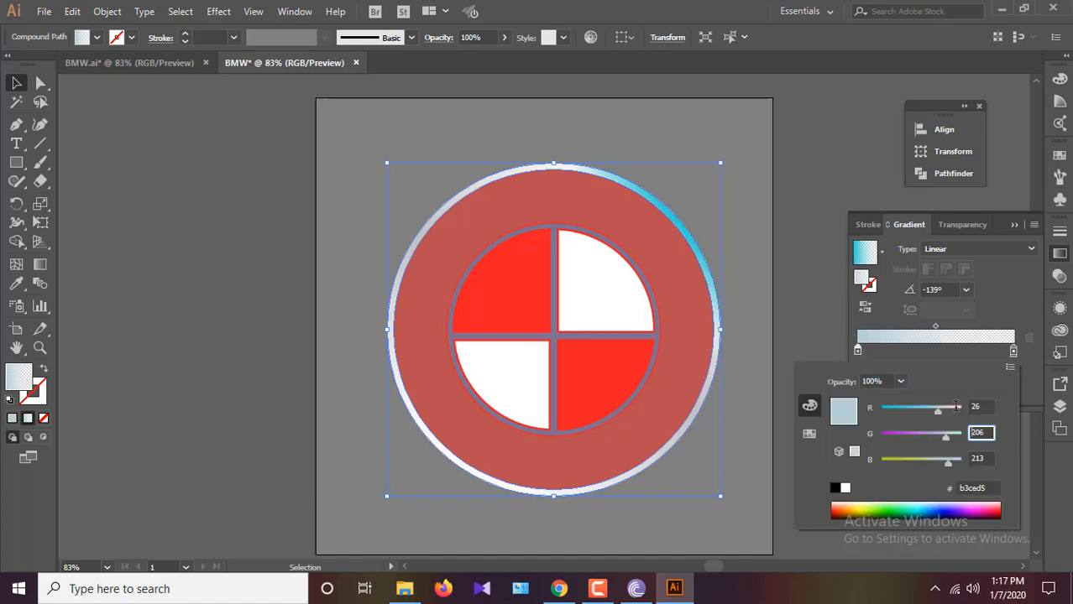
pyautogui.write('25')
pyautogui.press('Tab')
pyautogui.write('33')
pyautogui.press('Return')
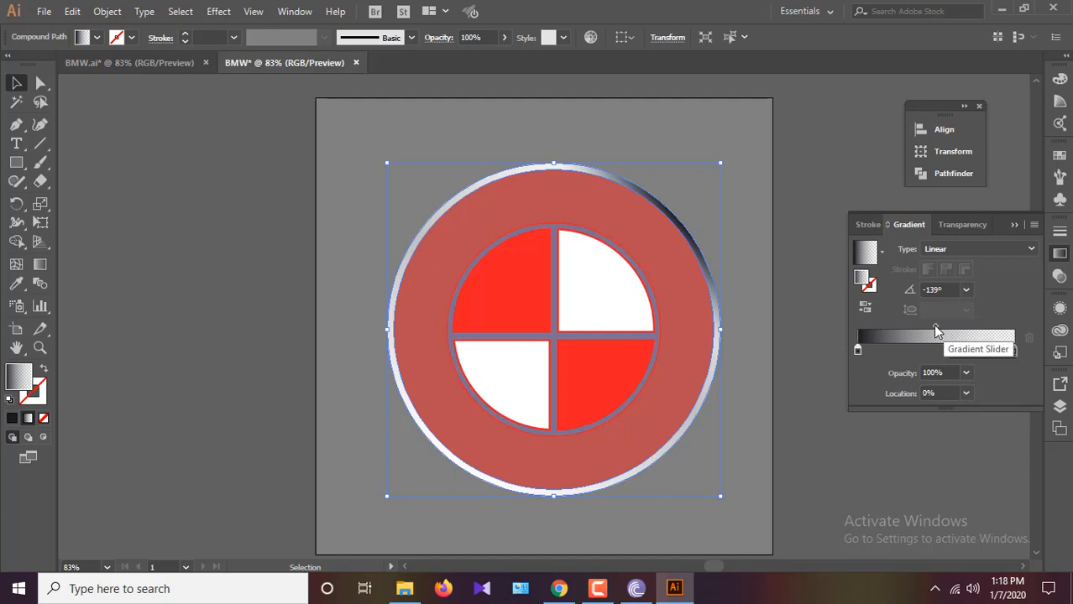
# Set the dark gradient's end stop opacity to 35% and the gradient angle to 90°.
pyautogui.click(1013, 351)
pyautogui.click(950, 372)
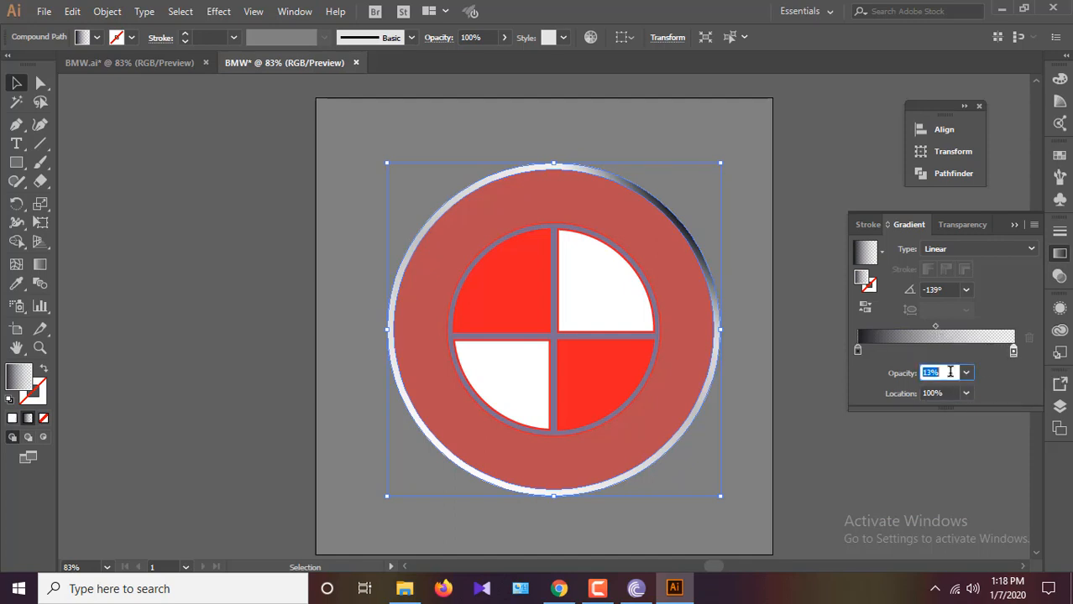
pyautogui.write('35')
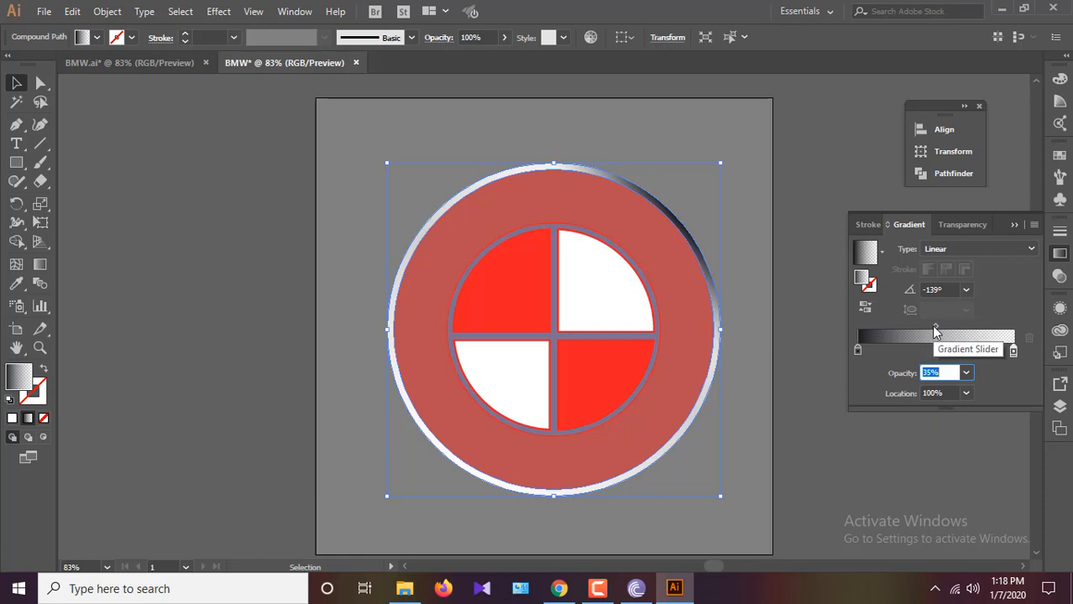
pyautogui.click(947, 289)
pyautogui.doubleClick(946, 288)
pyautogui.write('90')
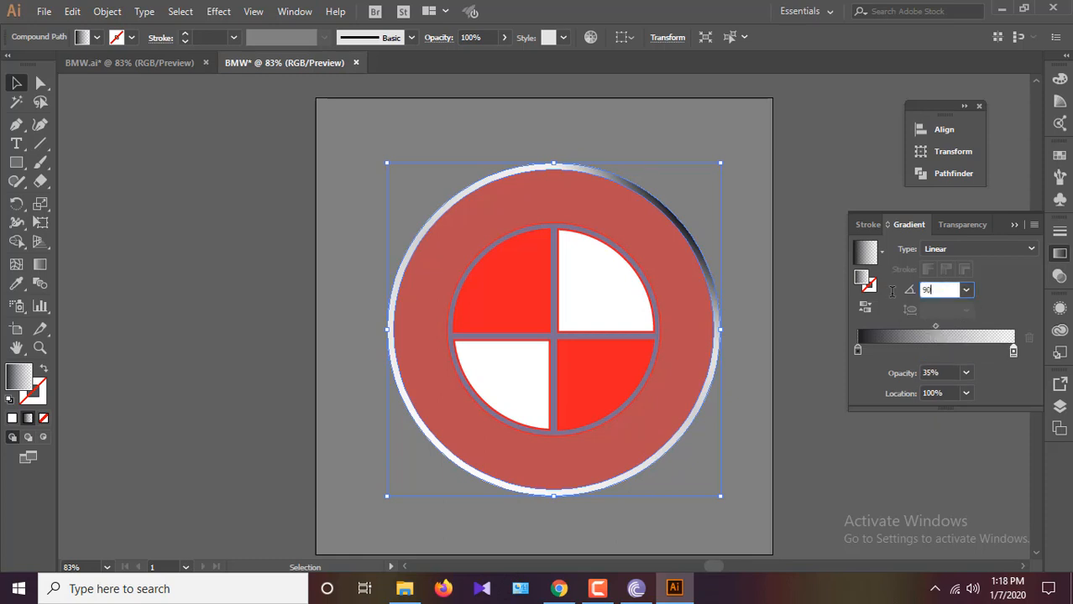
pyautogui.press('Return')
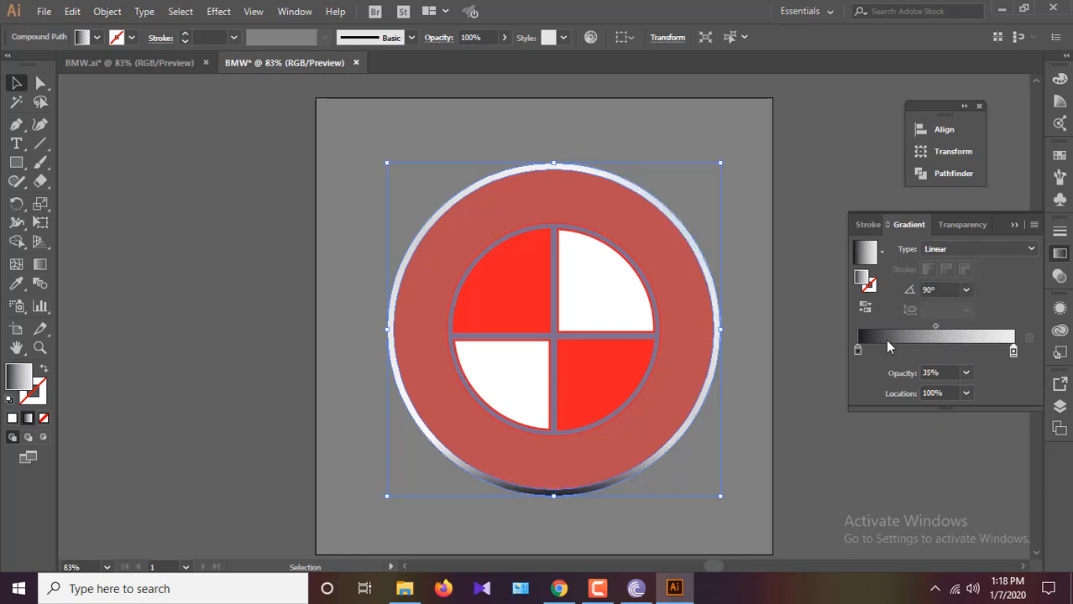
# Deselect the outermost ring to check its layered gradient fills.
pyautogui.click(1059, 310)
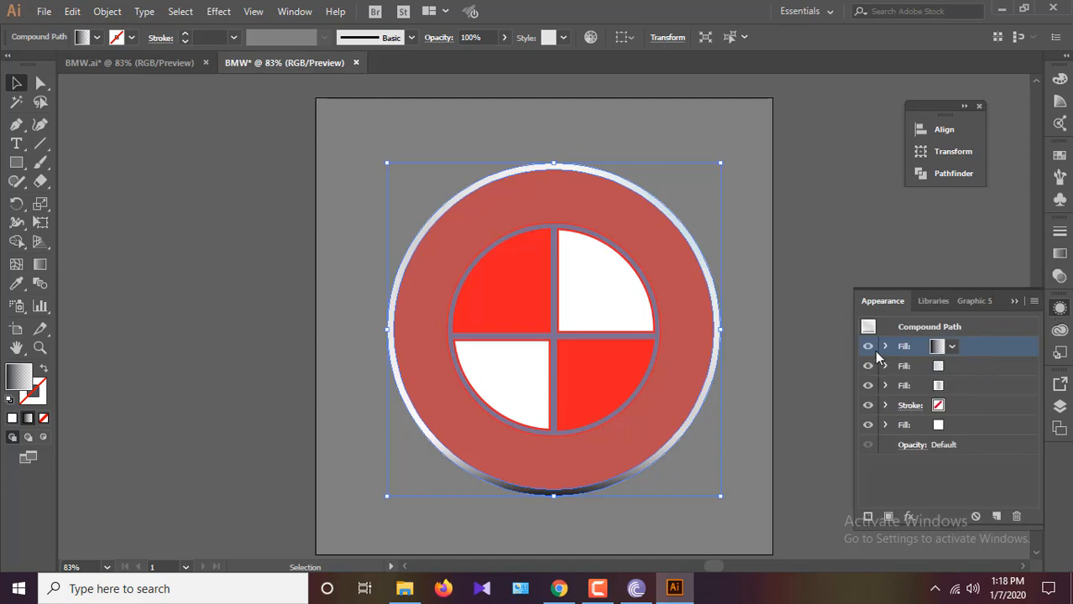
pyautogui.click(807, 408)
pyautogui.click(417, 432)
pyautogui.click(696, 424)
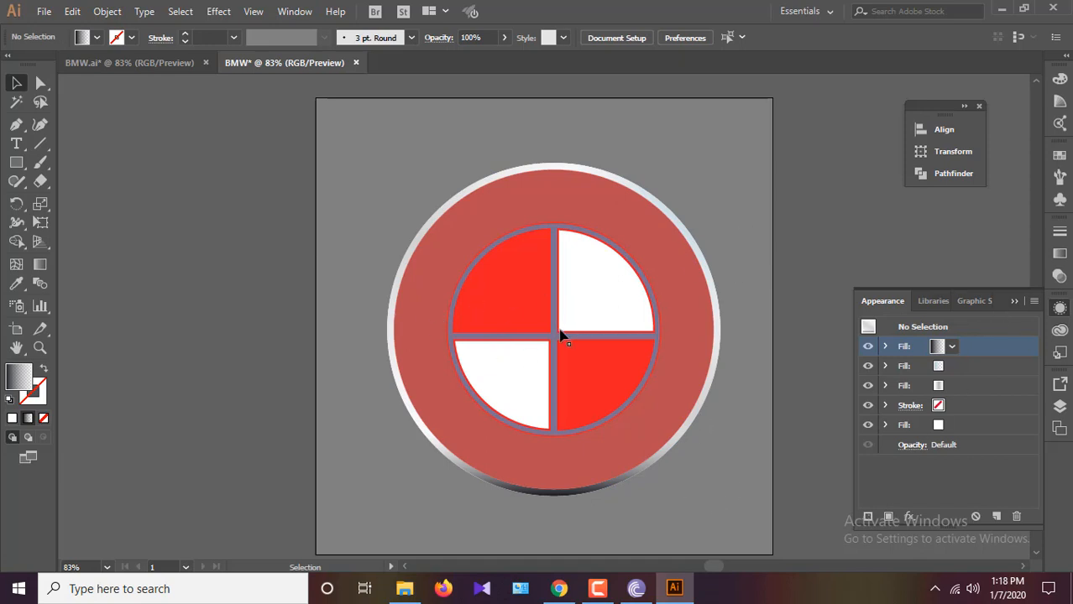
# Set the opacity of the large red circle inside the metallic ring to 100%, keeping it in place.
pyautogui.click(471, 220)
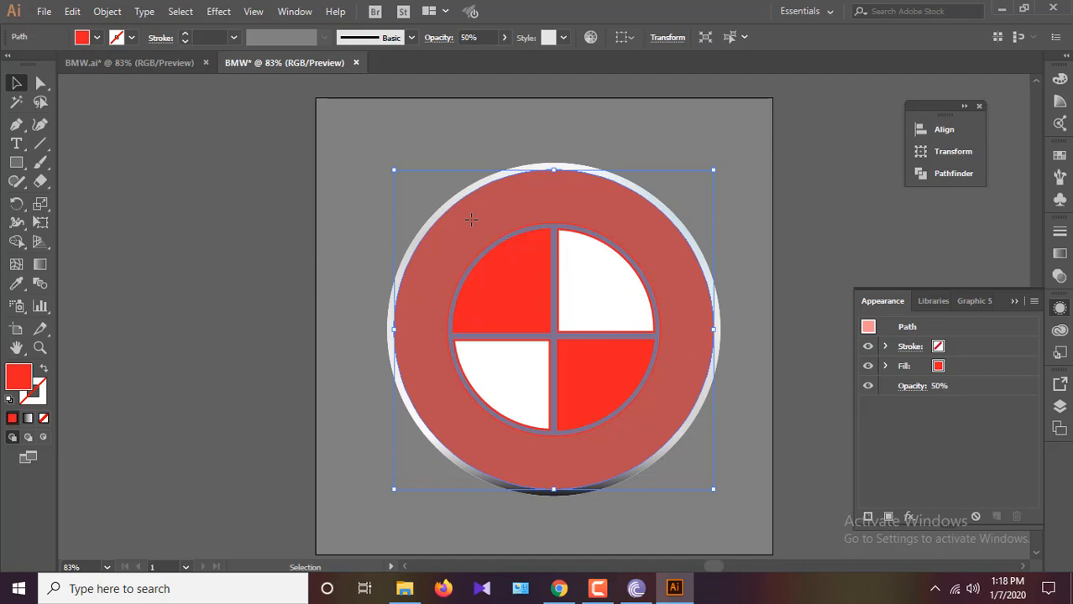
pyautogui.moveTo(471, 220); pyautogui.dragTo(730, 163)
pyautogui.hotkey('ctrl', 'z')
pyautogui.click(503, 37)
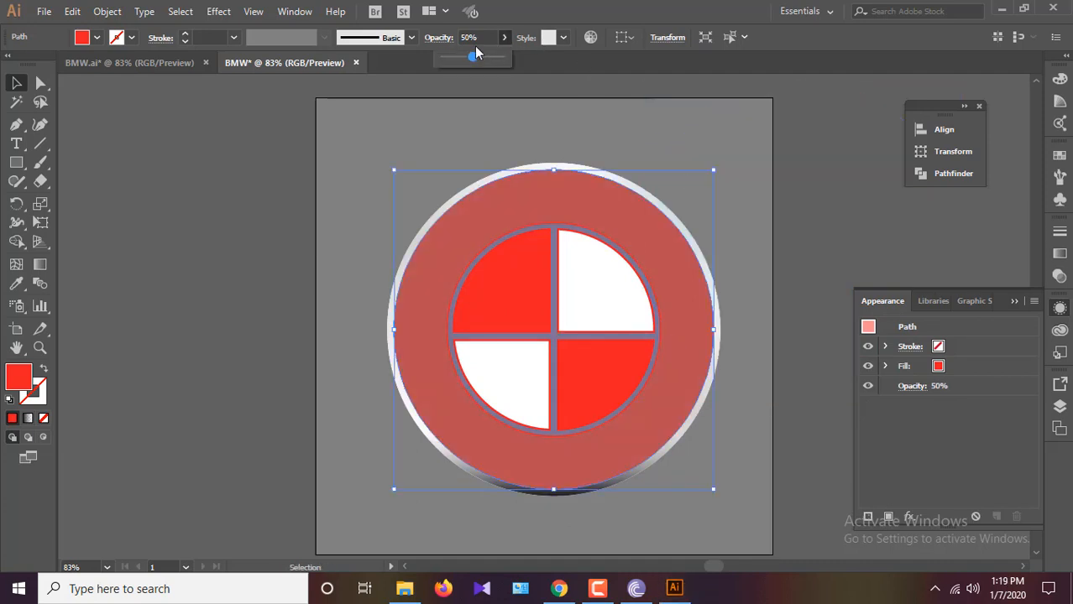
pyautogui.moveTo(473, 55); pyautogui.dragTo(501, 56)
# Set the fill of the large red circle inside the metallic ring to black, RGB 0, 0, 0.
pyautogui.click(1059, 254)
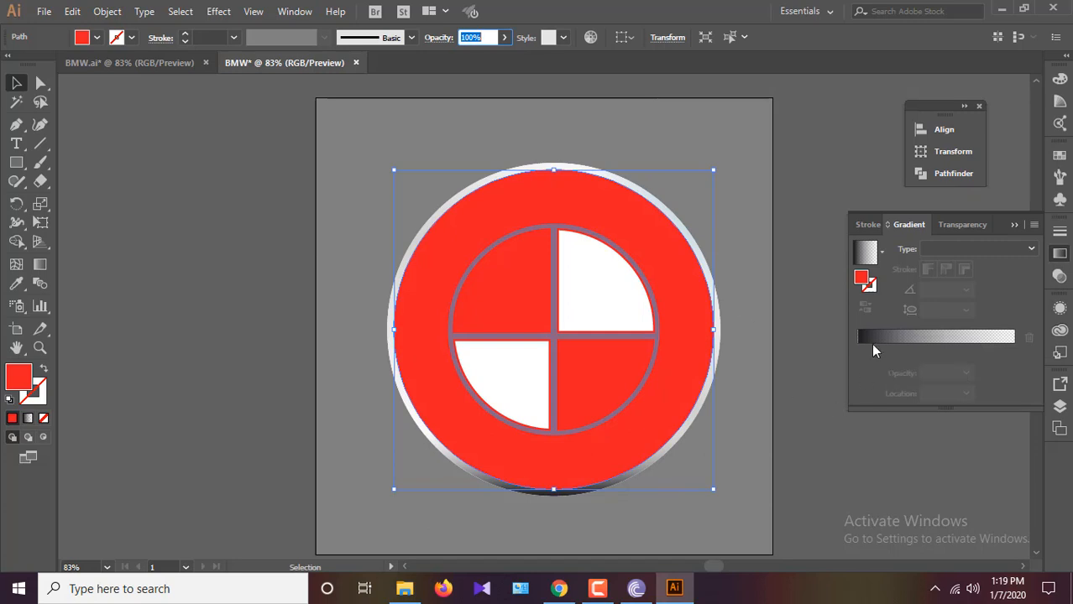
pyautogui.doubleClick(25, 378)
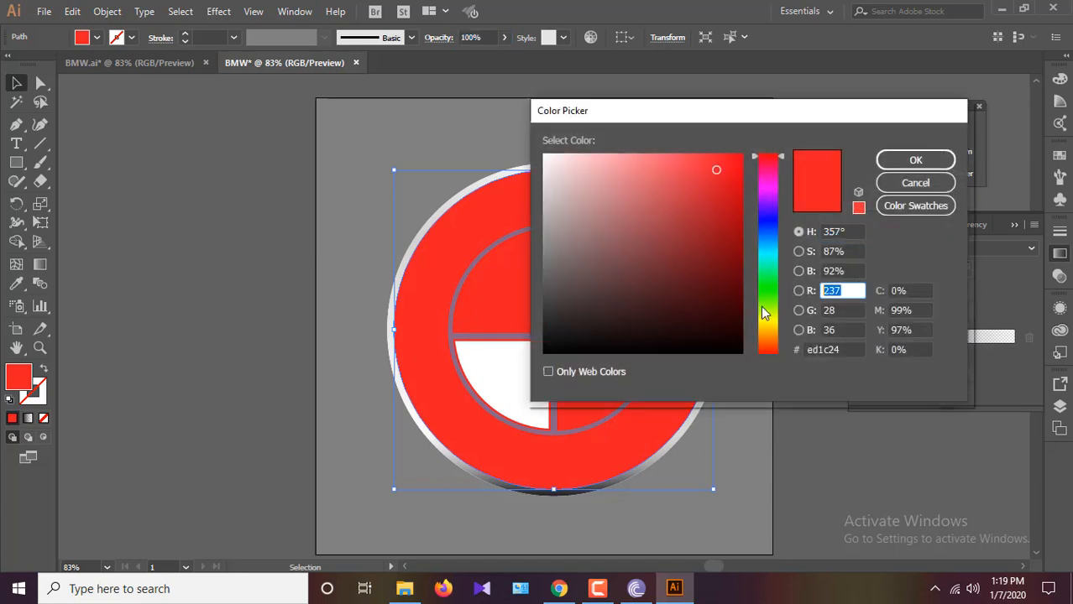
pyautogui.write('0')
pyautogui.press('Tab')
pyautogui.write('0')
pyautogui.press('Tab')
pyautogui.write('0')
pyautogui.press('Return')
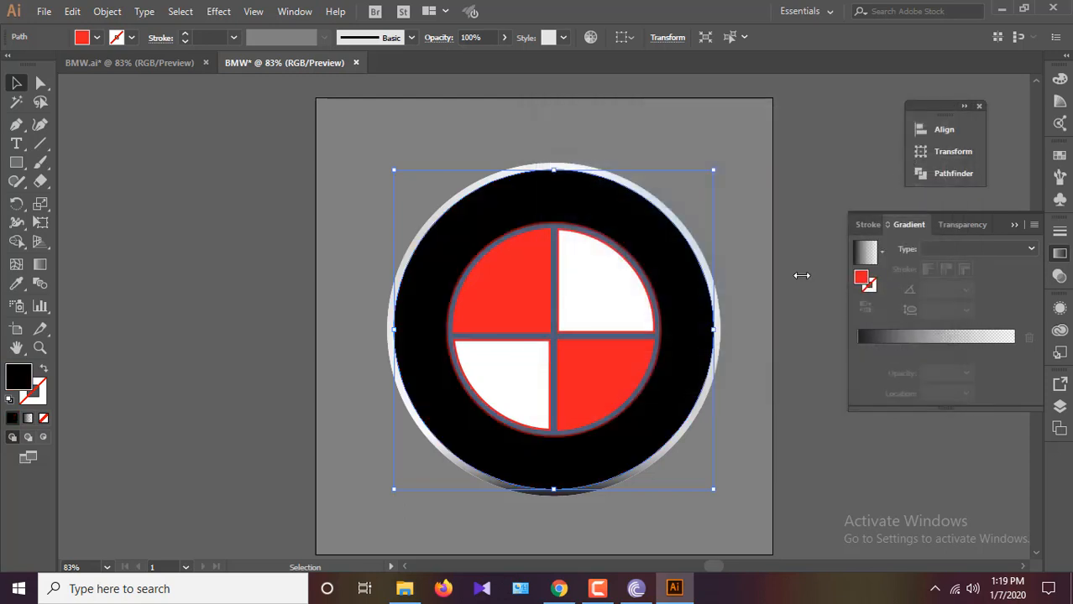
# Give the black circle a dark gray stroke with RGB 77, 77, 77.
pyautogui.doubleClick(34, 391)
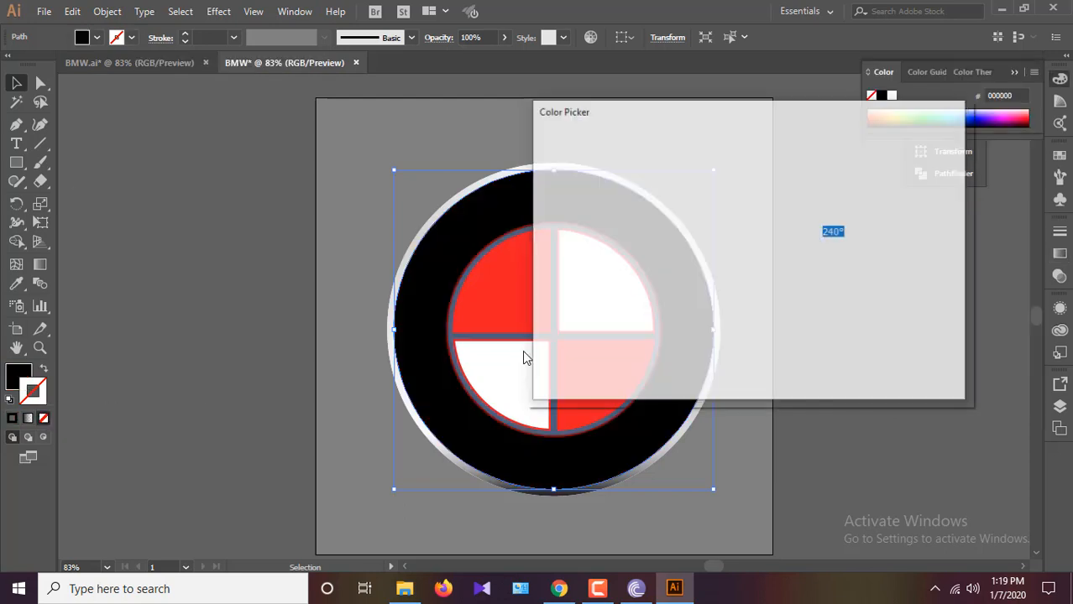
pyautogui.click(831, 290)
pyautogui.write('77')
pyautogui.press('Tab')
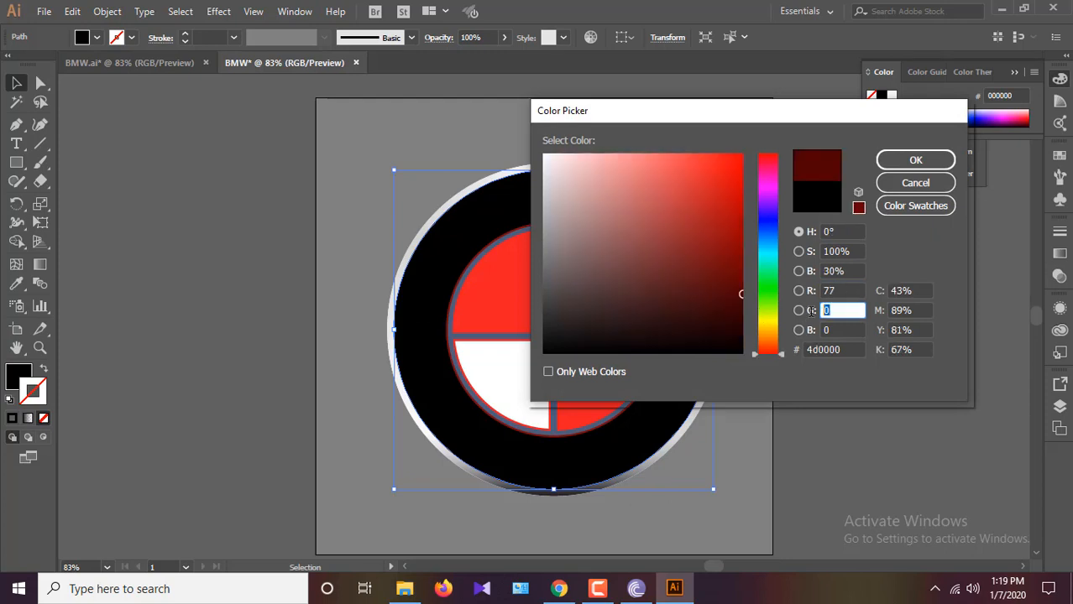
pyautogui.write('77')
pyautogui.press('Tab')
pyautogui.write('77')
pyautogui.click(914, 160)
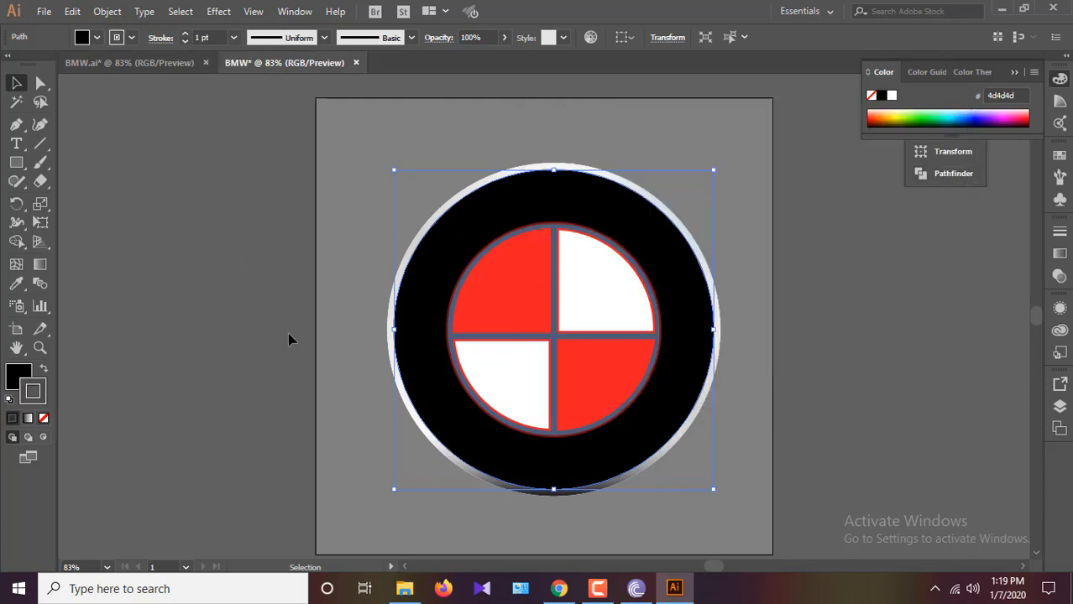
# Add a second fill to the black circle and apply a linear gradient to it.
pyautogui.scroll(-1, 288, 339)
pyautogui.click(1059, 308)
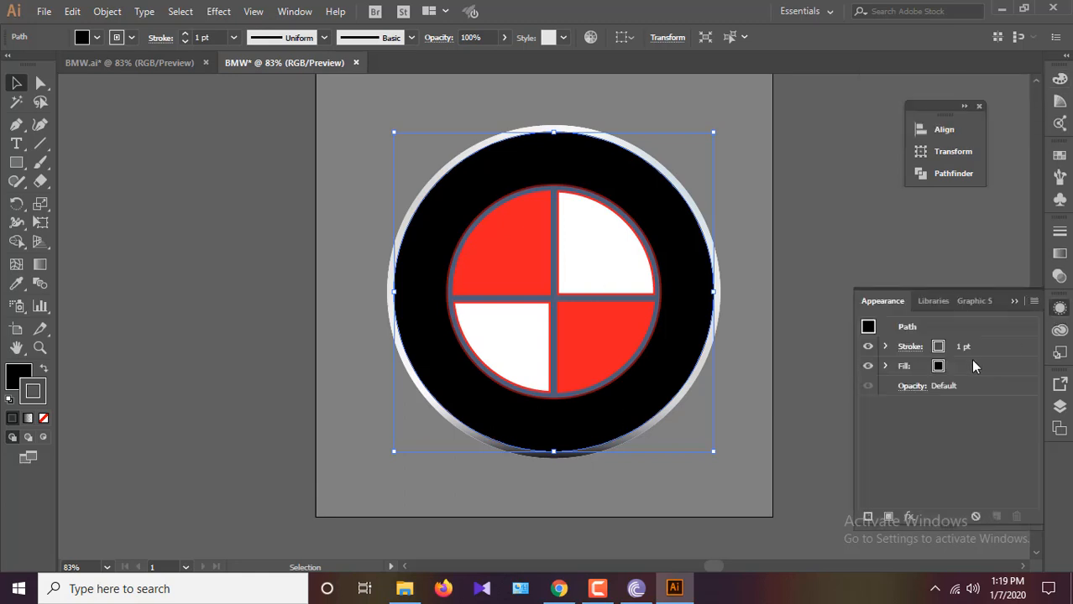
pyautogui.click(887, 513)
pyautogui.click(1059, 253)
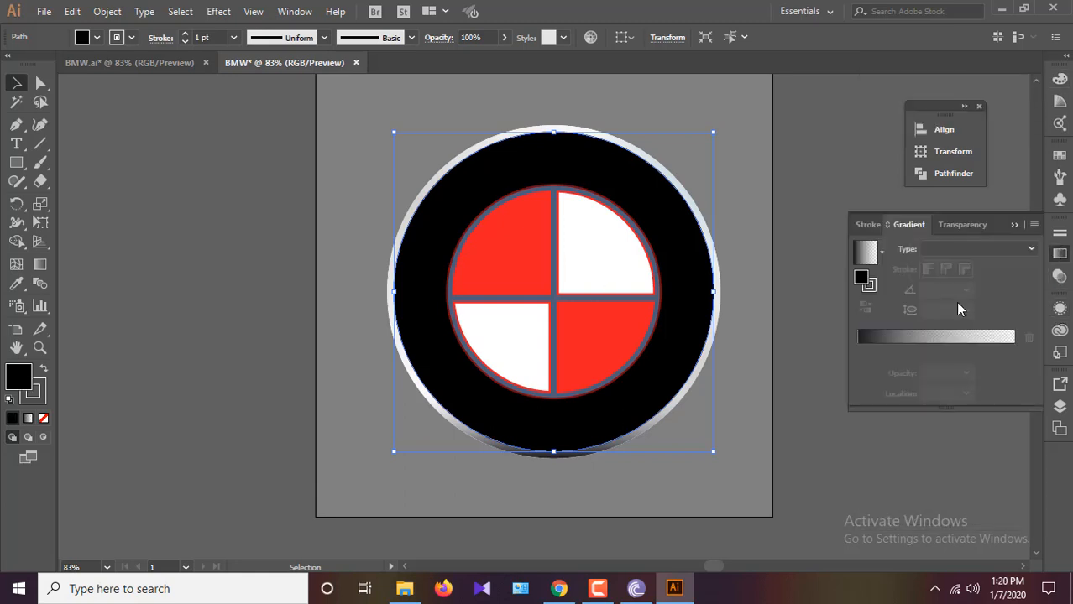
pyautogui.click(896, 337)
# Set the color of the gradient's first stop to RGB 128, 128, 128.
pyautogui.doubleClick(856, 350)
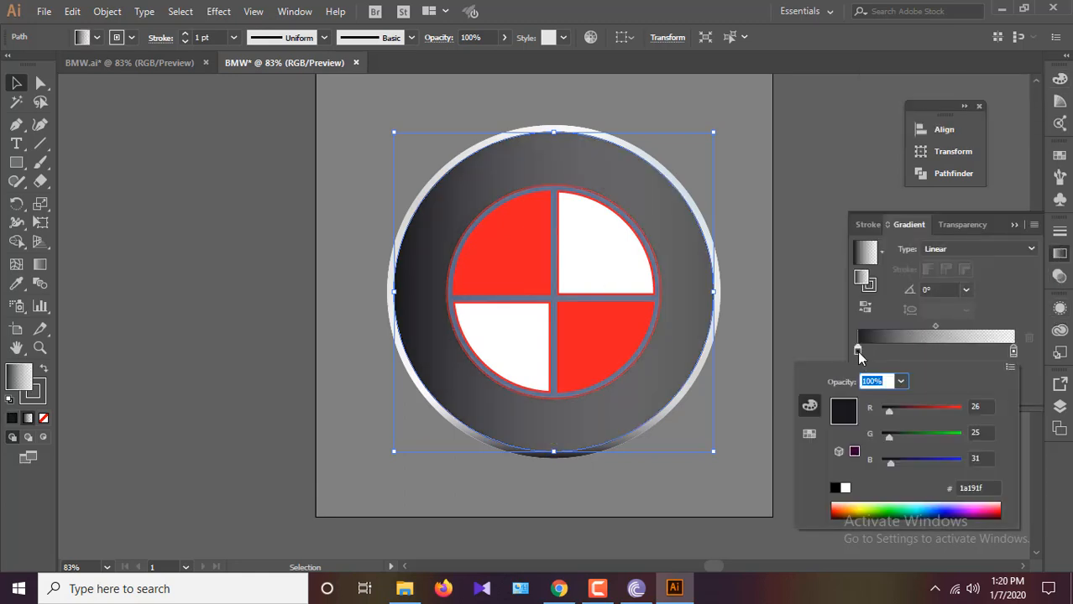
pyautogui.click(976, 406)
pyautogui.write('128')
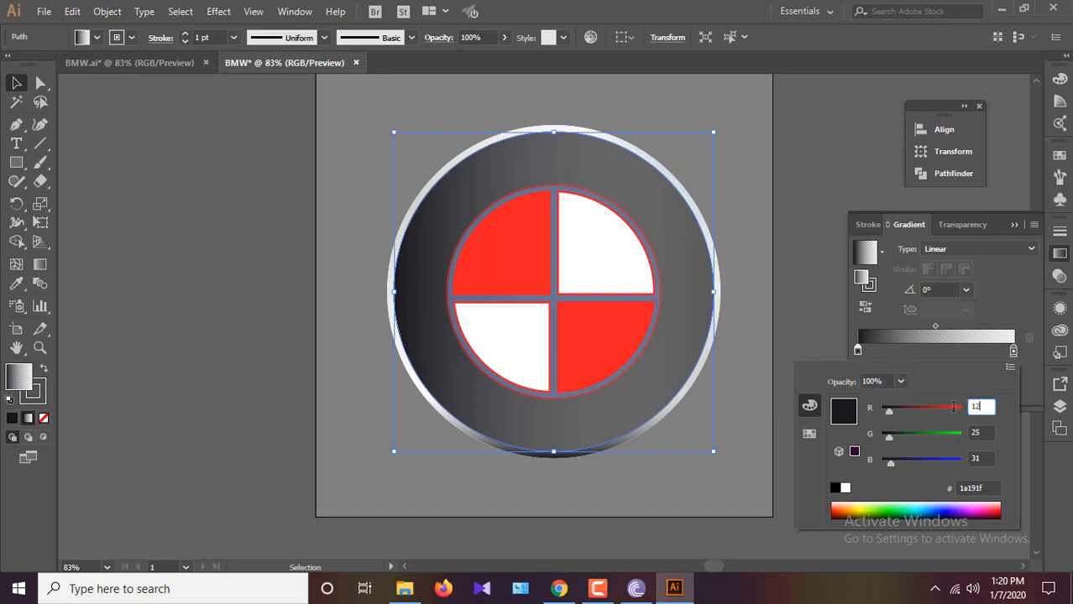
pyautogui.press('Tab')
pyautogui.write('128')
pyautogui.press('Tab')
pyautogui.write('1')
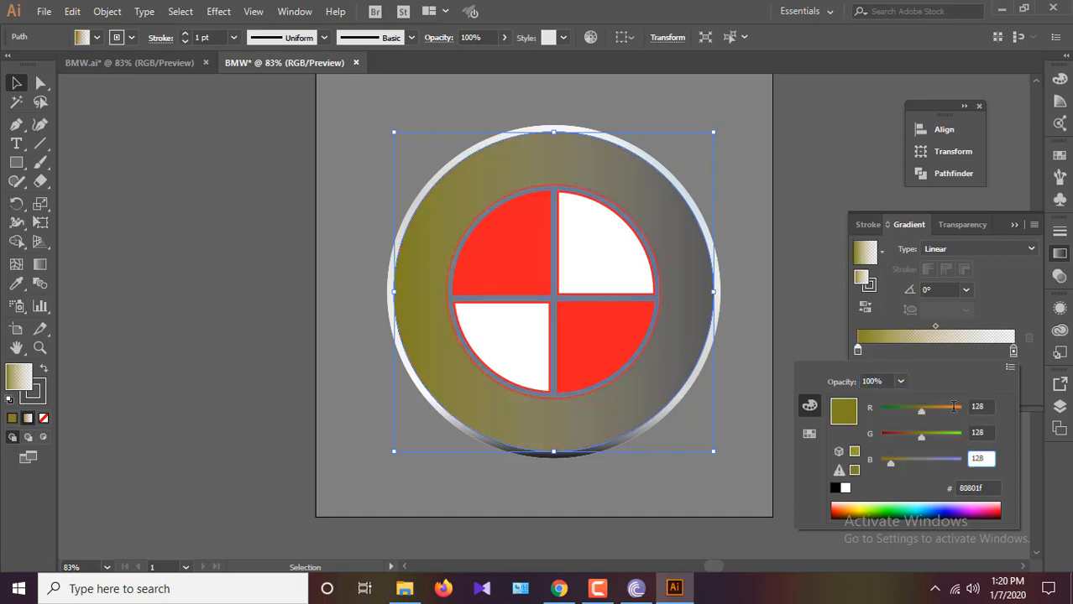
pyautogui.write('28')
pyautogui.press('Tab')
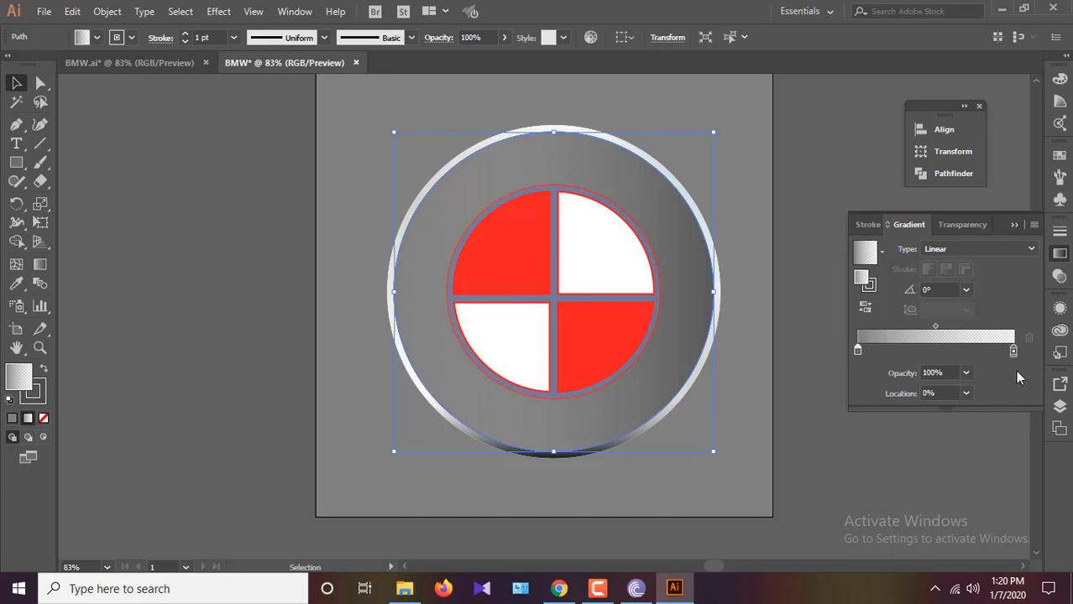
# Set the gradient's end stop to 35% opacity and RGB 0, 0, 0.
pyautogui.doubleClick(1013, 351)
pyautogui.write('35')
pyautogui.press('Tab')
pyautogui.write('0')
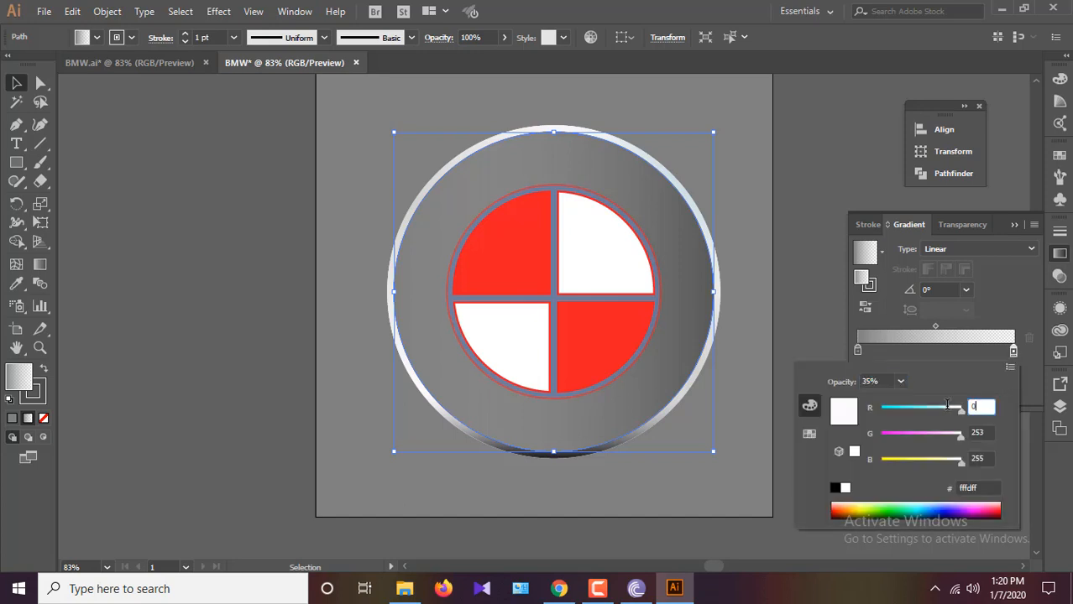
pyautogui.press('Tab')
pyautogui.write('0')
pyautogui.press('Tab')
pyautogui.write('0')
pyautogui.press('Tab')
pyautogui.click(1030, 312)
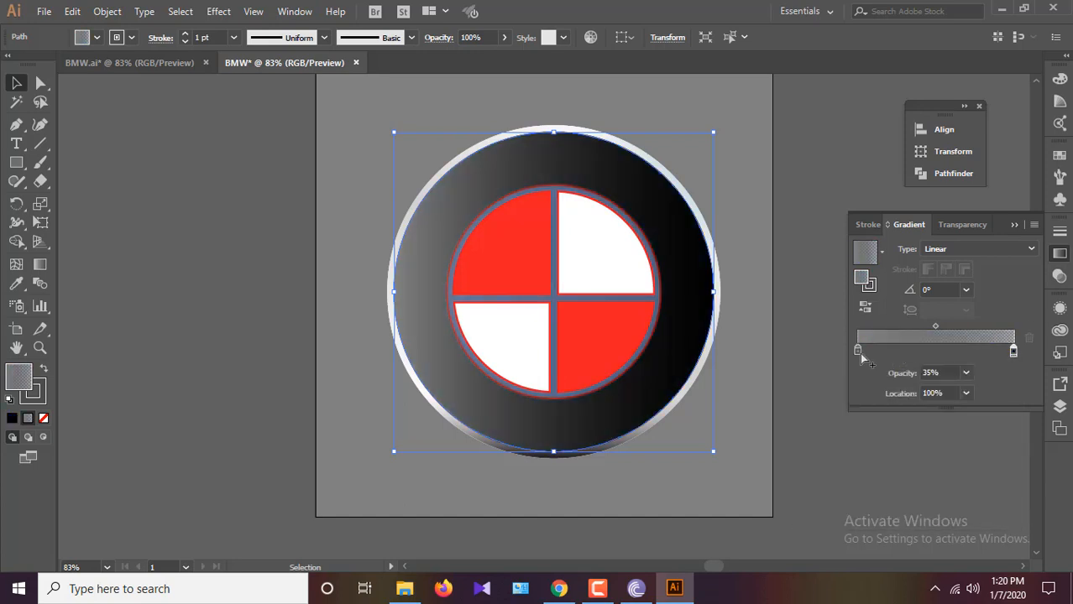
# Move the midpoint between the gray and black gradient stops to the 70% location.
pyautogui.click(857, 351)
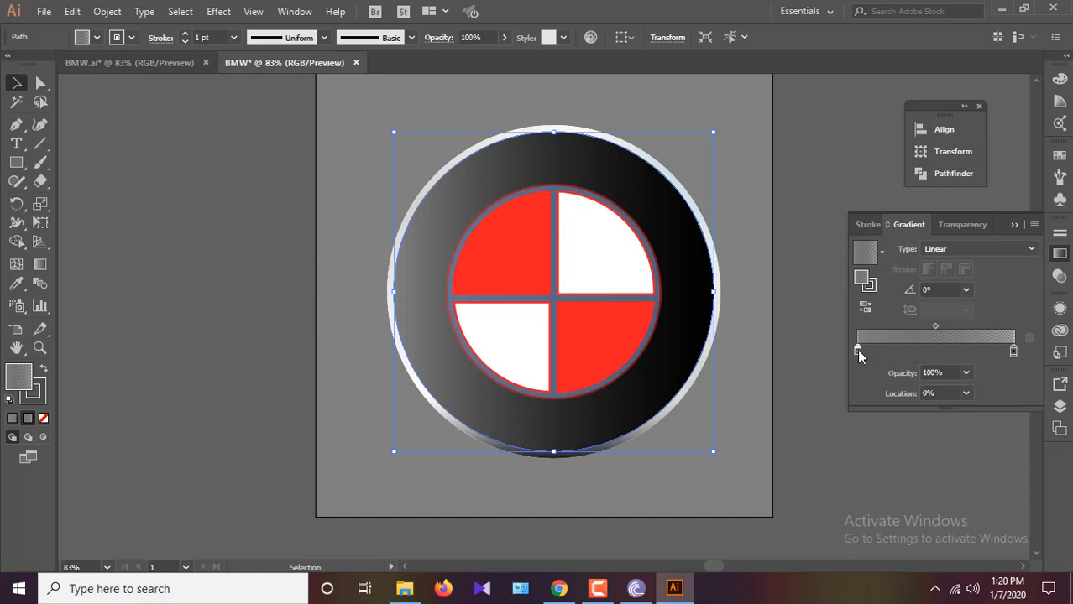
pyautogui.click(1012, 351)
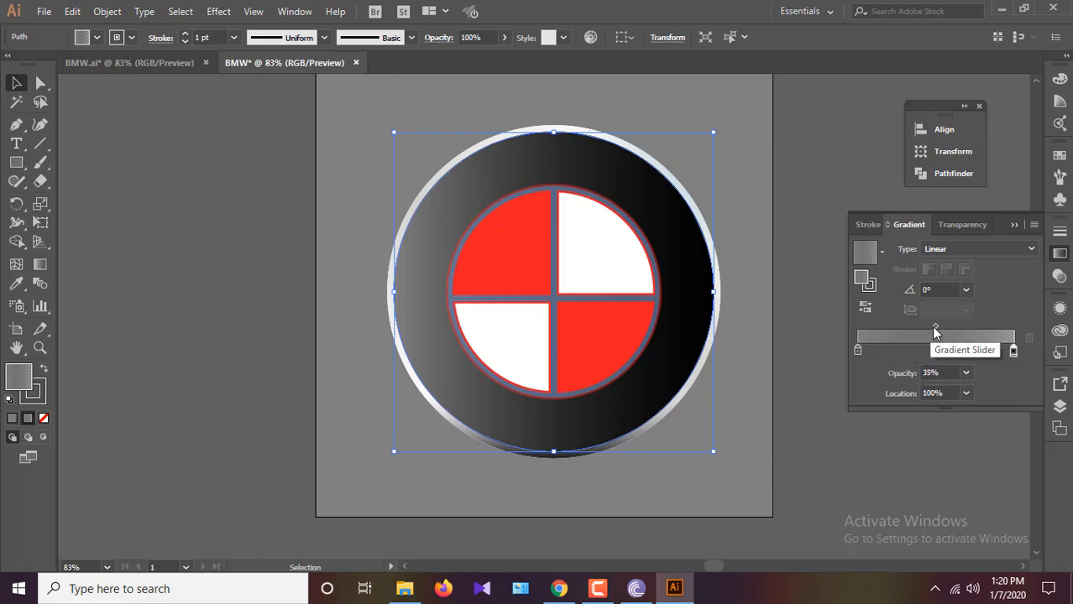
pyautogui.moveTo(935, 329); pyautogui.dragTo(952, 328)
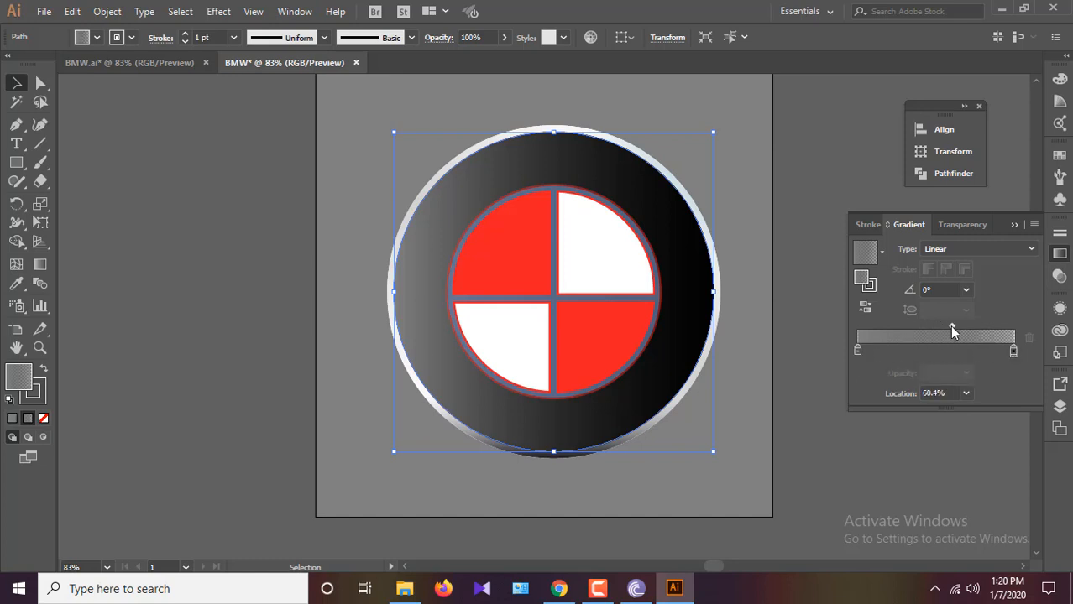
pyautogui.click(932, 393)
pyautogui.write('70')
pyautogui.press('Return')
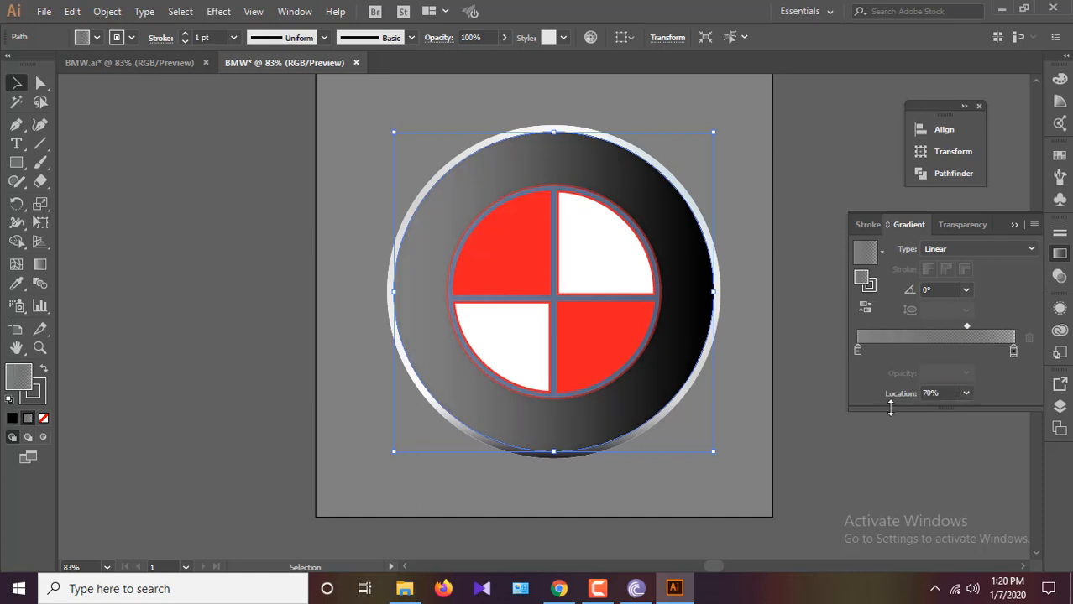
# Reduce the black end stop's opacity to 20% and change the gradient type to Radial.
pyautogui.click(1014, 351)
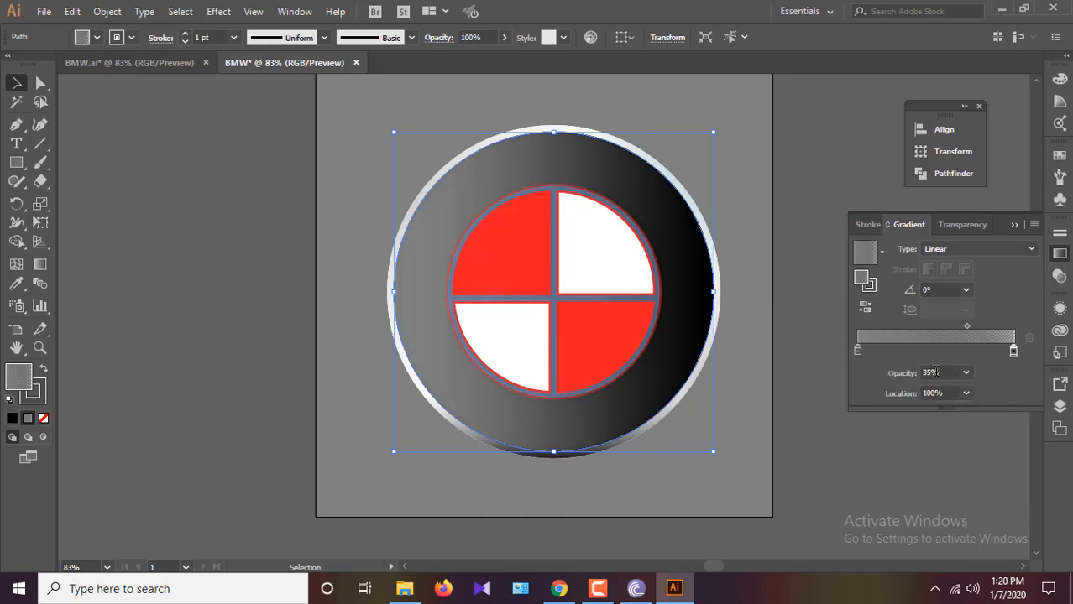
pyautogui.click(942, 373)
pyautogui.press('Return')
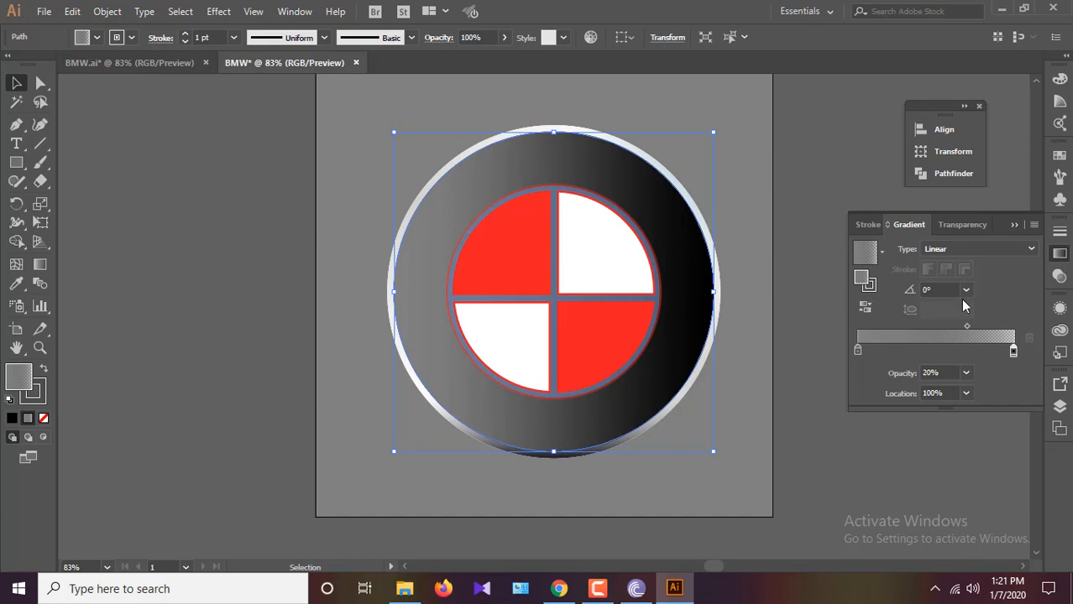
pyautogui.click(970, 247)
pyautogui.click(950, 283)
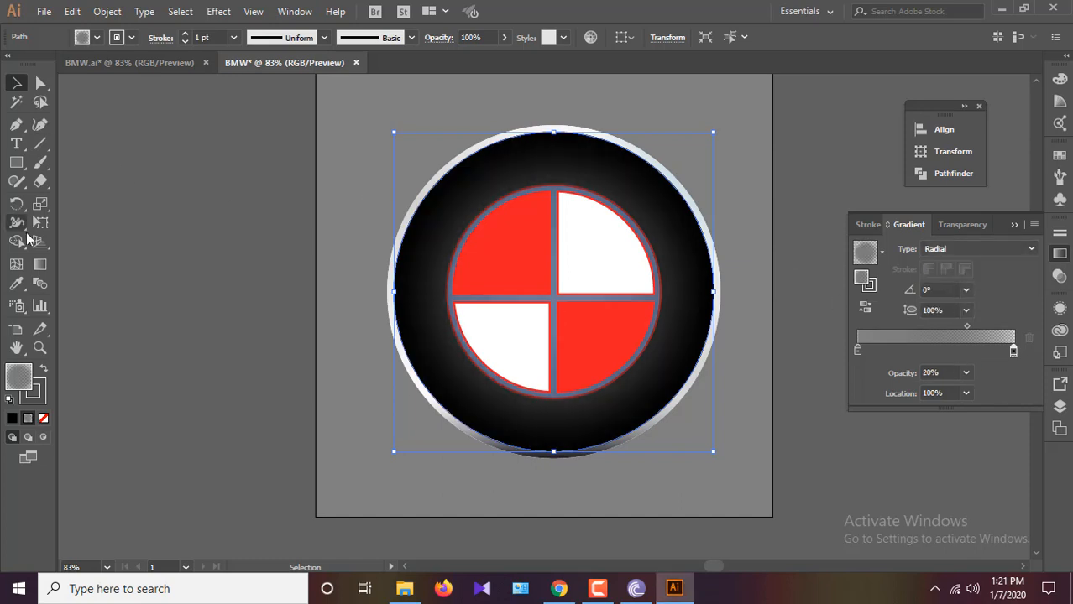
# Reposition the radial gradient with the Gradient tool from the black ring's upper-left area horizontally to its right edge, and deselect the circle.
pyautogui.click(40, 265)
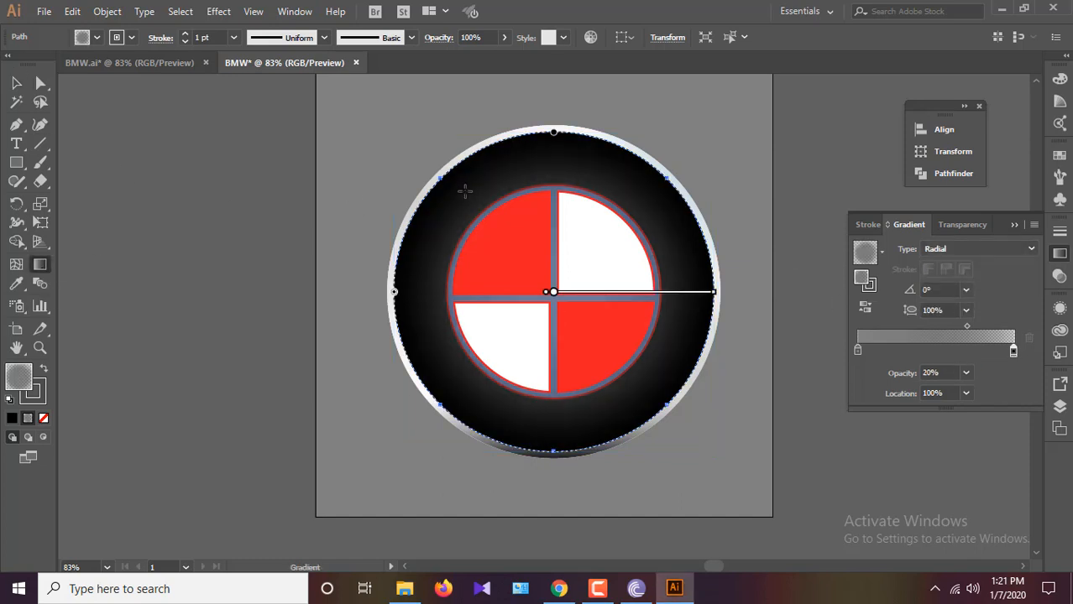
pyautogui.moveTo(466, 191)
pyautogui.mouseDown()
pyautogui.moveTo(635, 227)
pyautogui.moveTo(646, 193)
pyautogui.mouseUp()
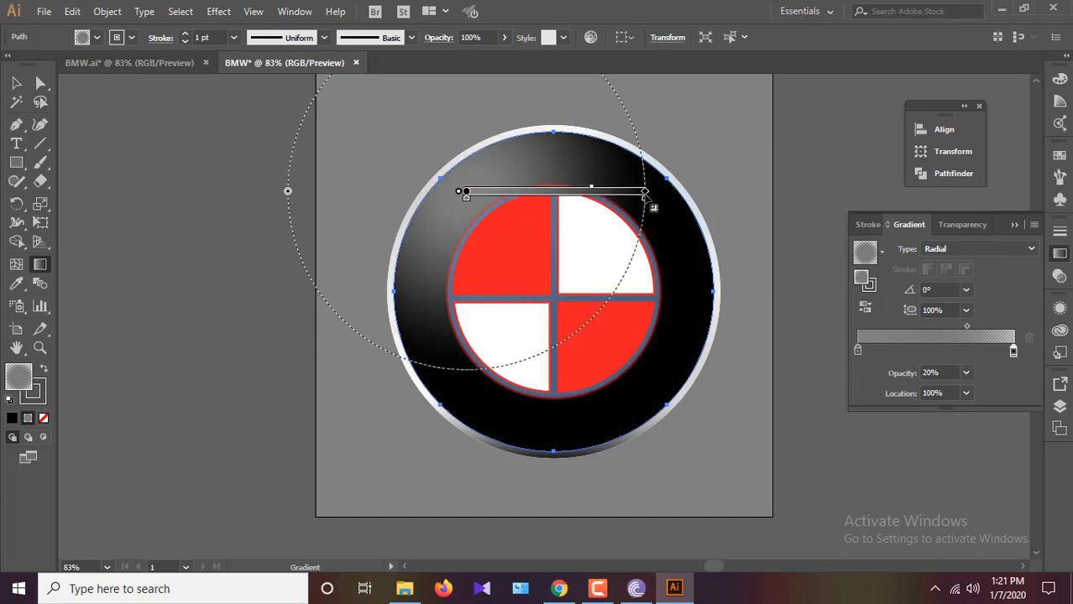
pyautogui.moveTo(645, 191); pyautogui.dragTo(678, 192)
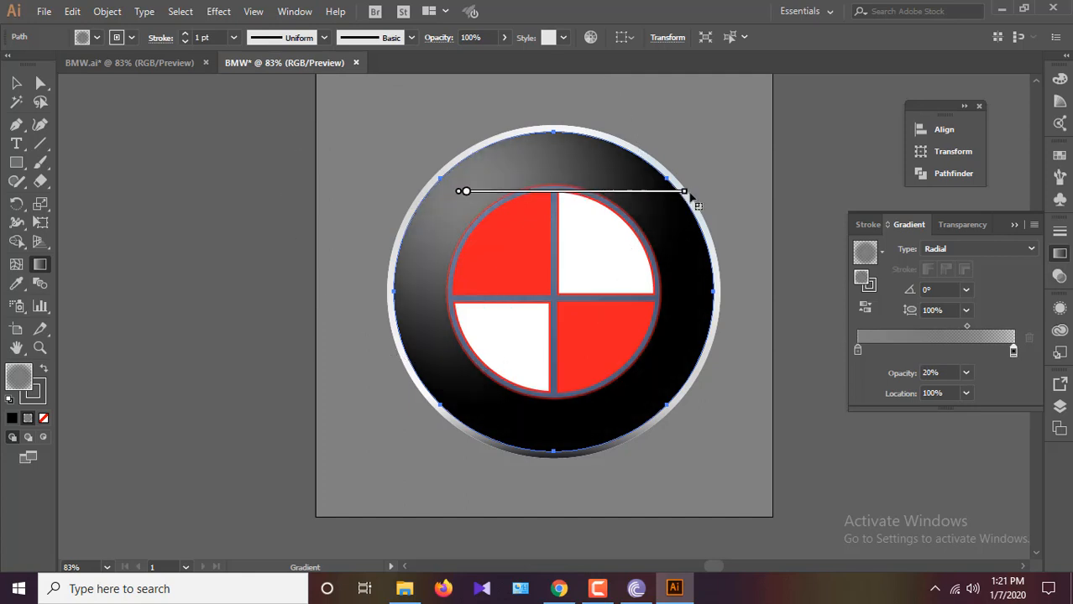
pyautogui.press('v')
pyautogui.click(242, 243)
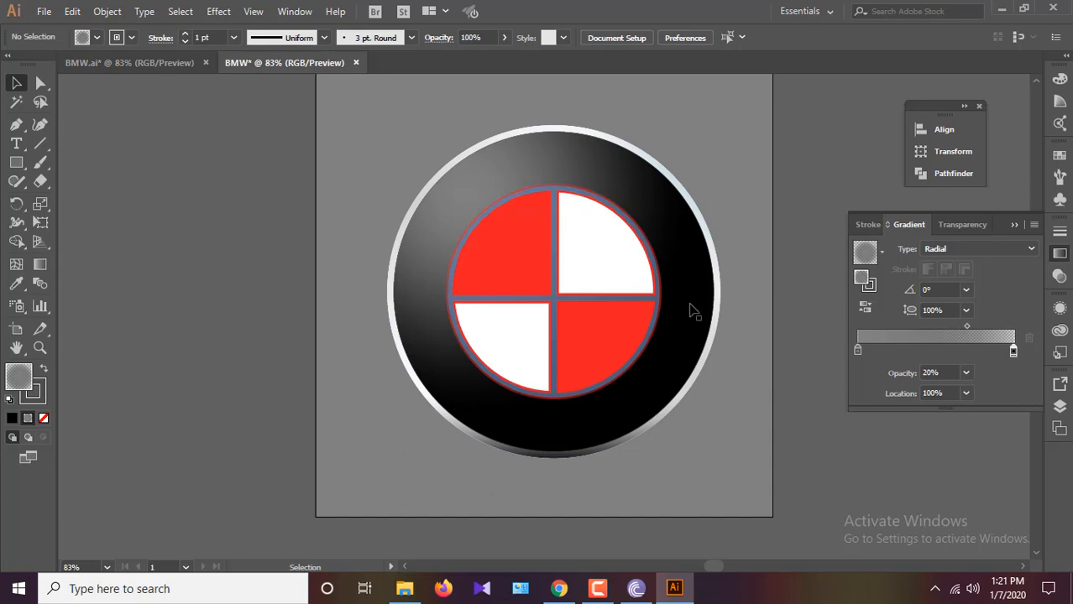
# Set the fill of the semi-transparent red circle just outside the blue circle to RGB 179, 179, 179.
pyautogui.scroll(3, 556, 382)
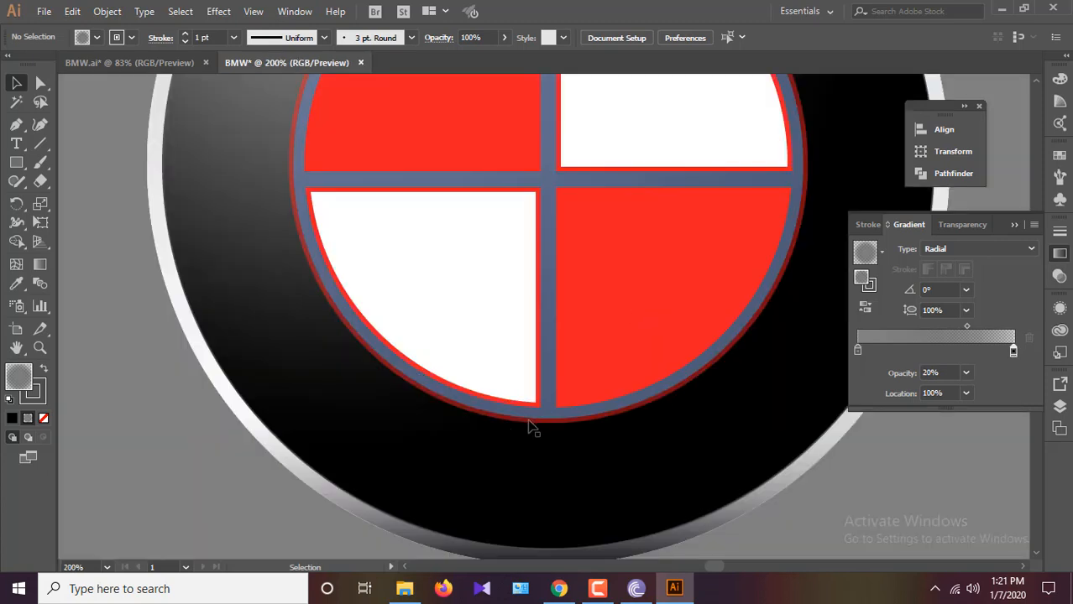
pyautogui.scroll(3, 445, 398)
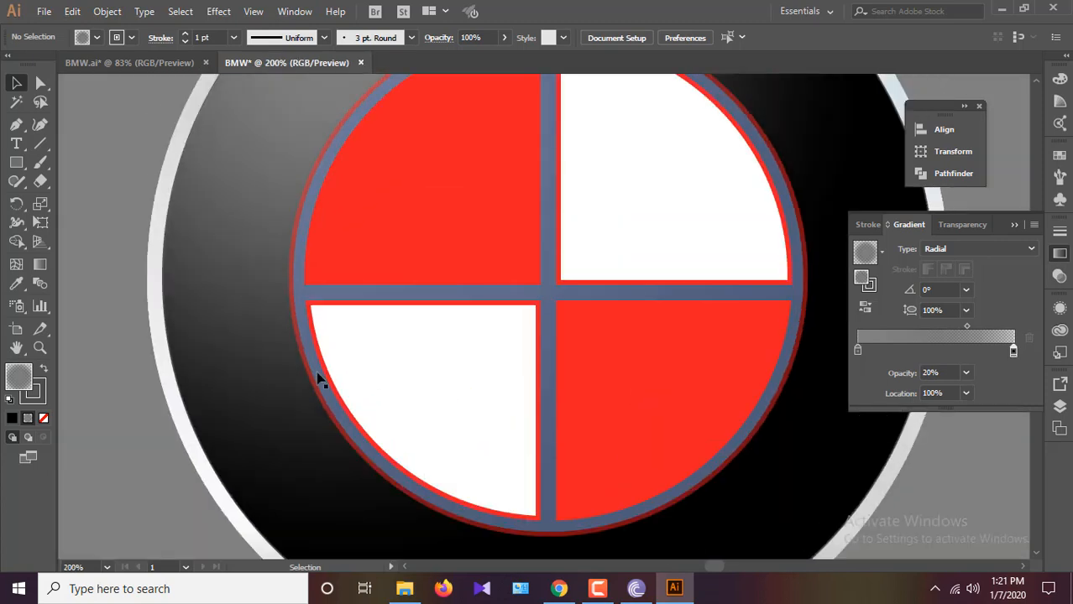
pyautogui.click(380, 222)
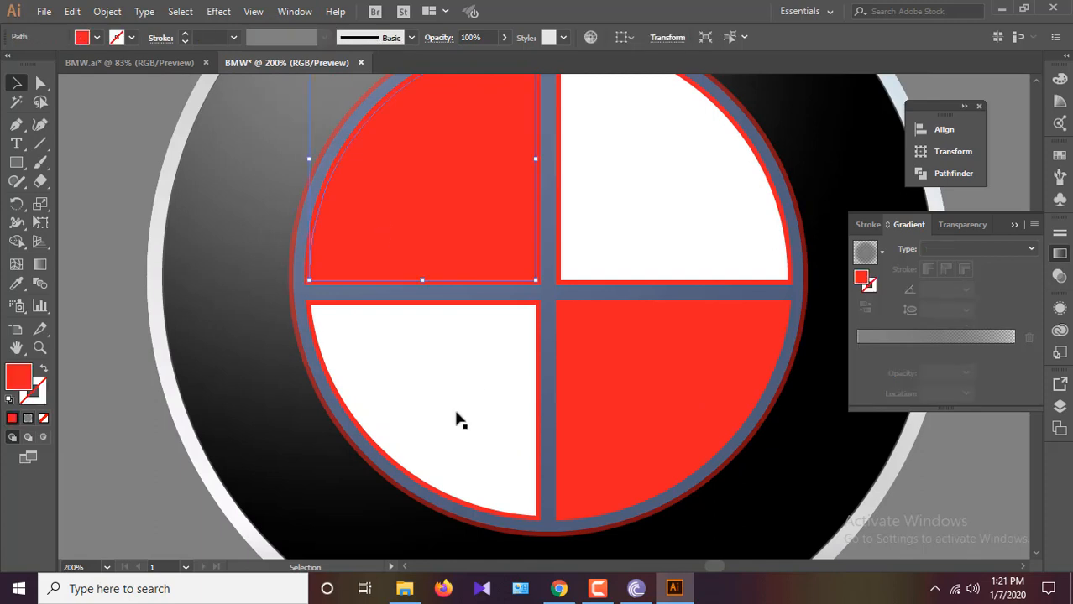
pyautogui.scroll(-1, 476, 370)
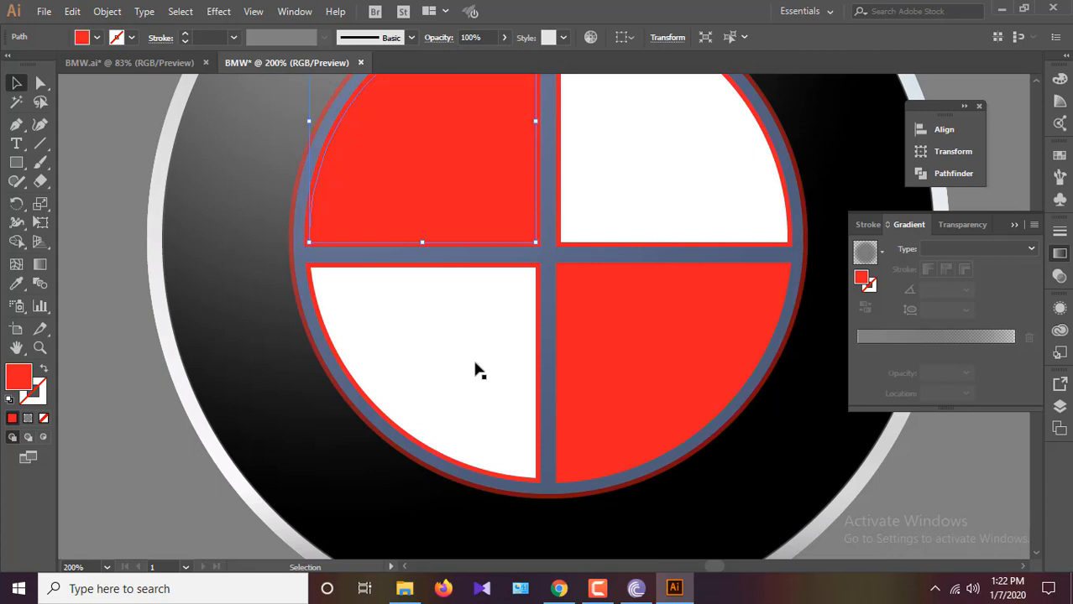
pyautogui.click(366, 425)
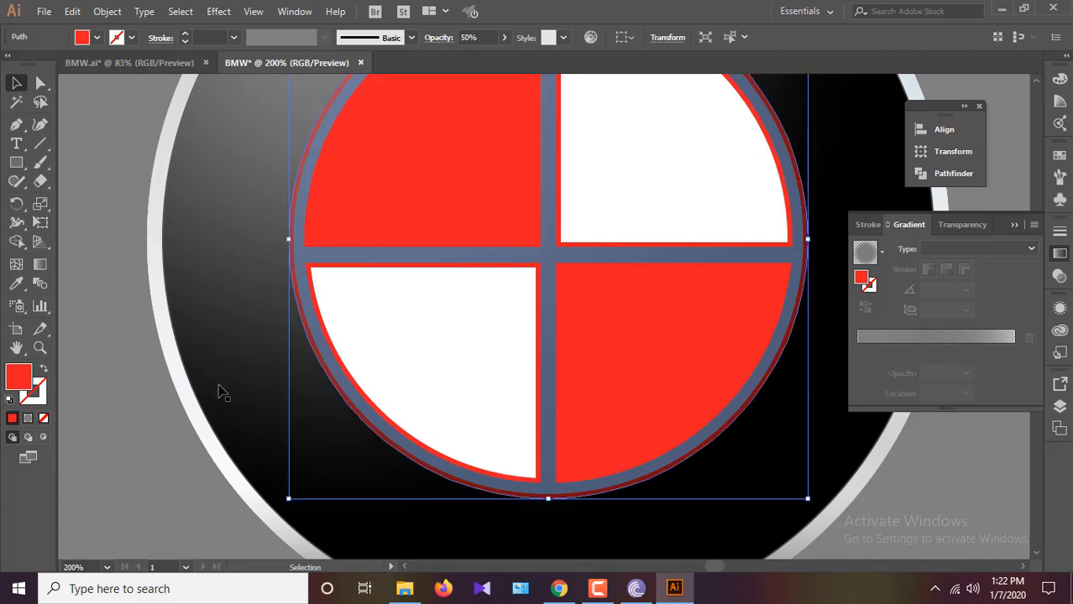
pyautogui.doubleClick(17, 381)
pyautogui.click(827, 291)
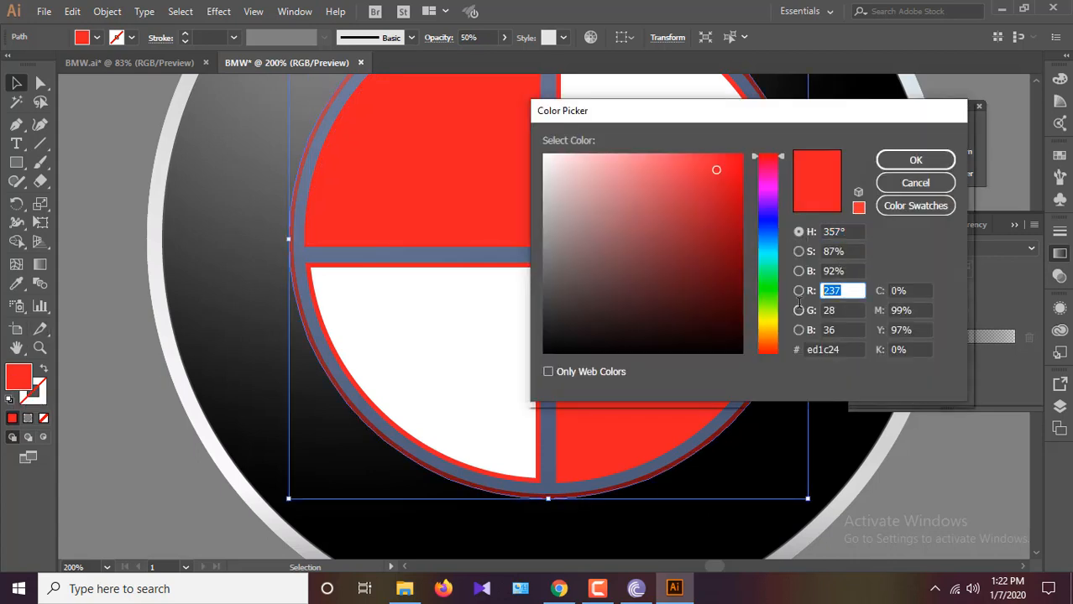
pyautogui.write('179')
pyautogui.press('Tab')
pyautogui.write('179')
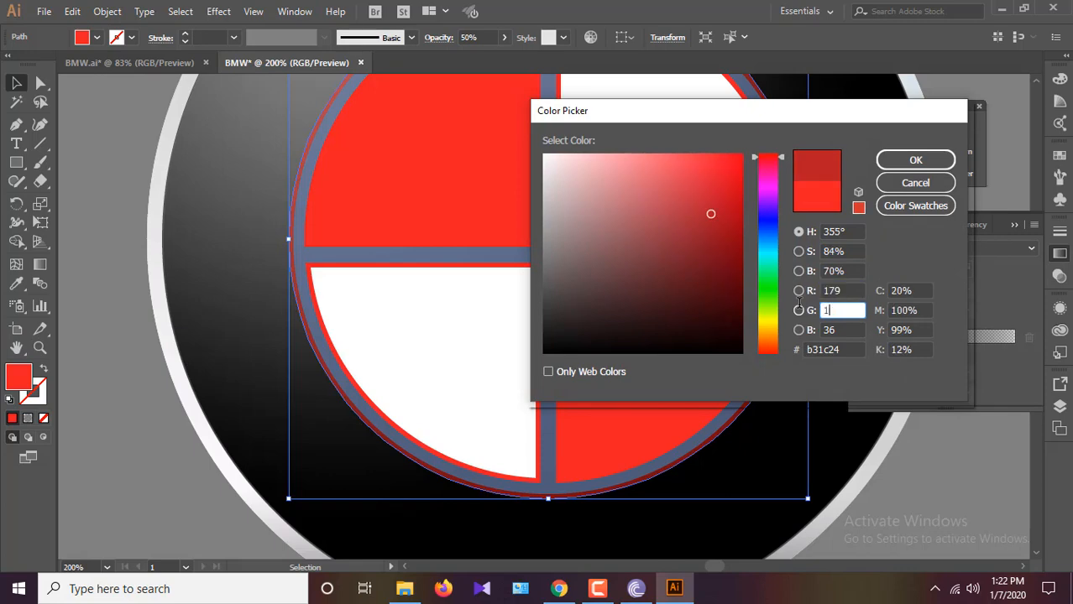
pyautogui.press('Tab')
pyautogui.write('179')
pyautogui.press('Return')
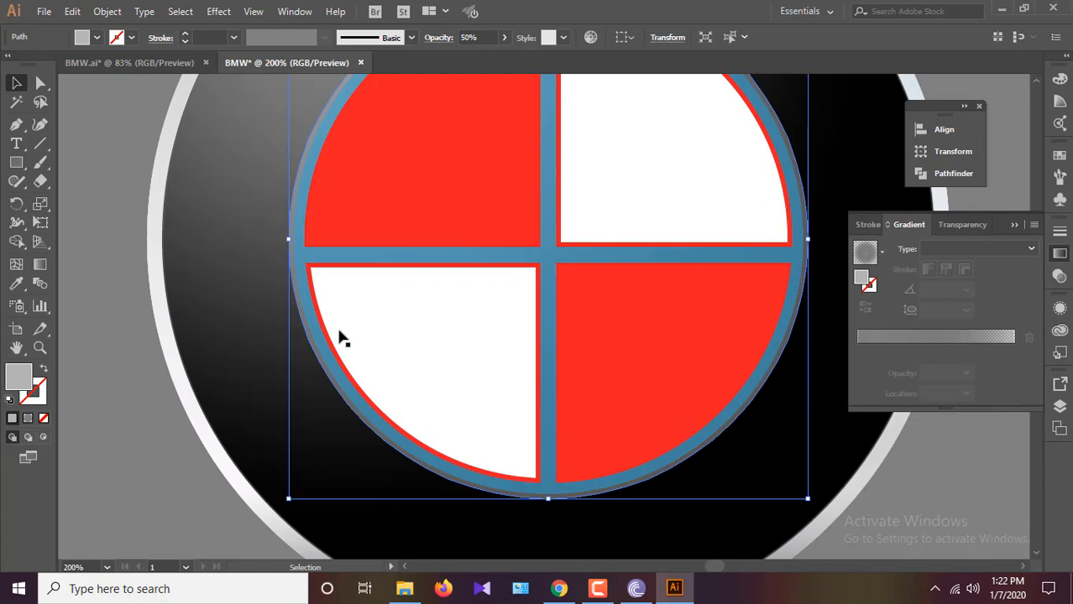
# Compare the blue circle with the BMW.ai reference and set the semi-transparent circle's fill to white, RGB 255, 255, 255.
pyautogui.click(313, 332)
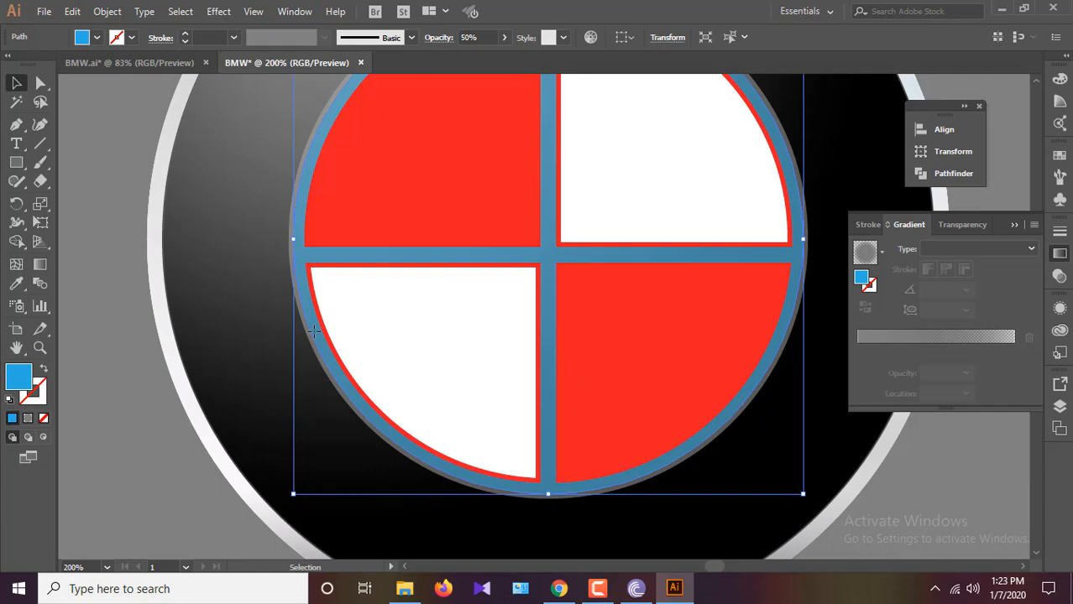
pyautogui.click(122, 62)
pyautogui.scroll(3, 500, 352)
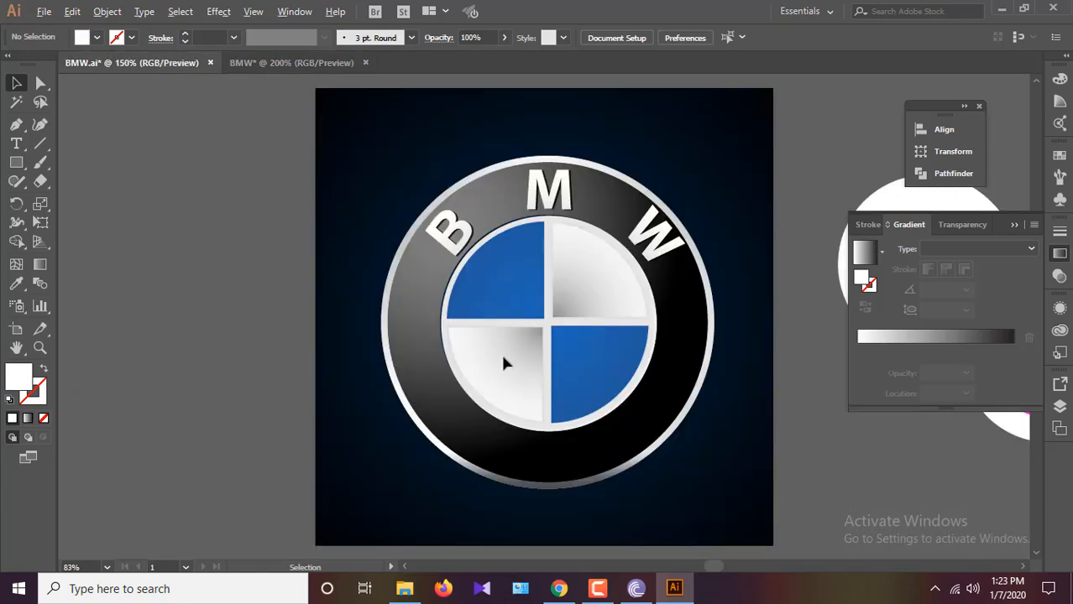
pyautogui.scroll(-1, 502, 363)
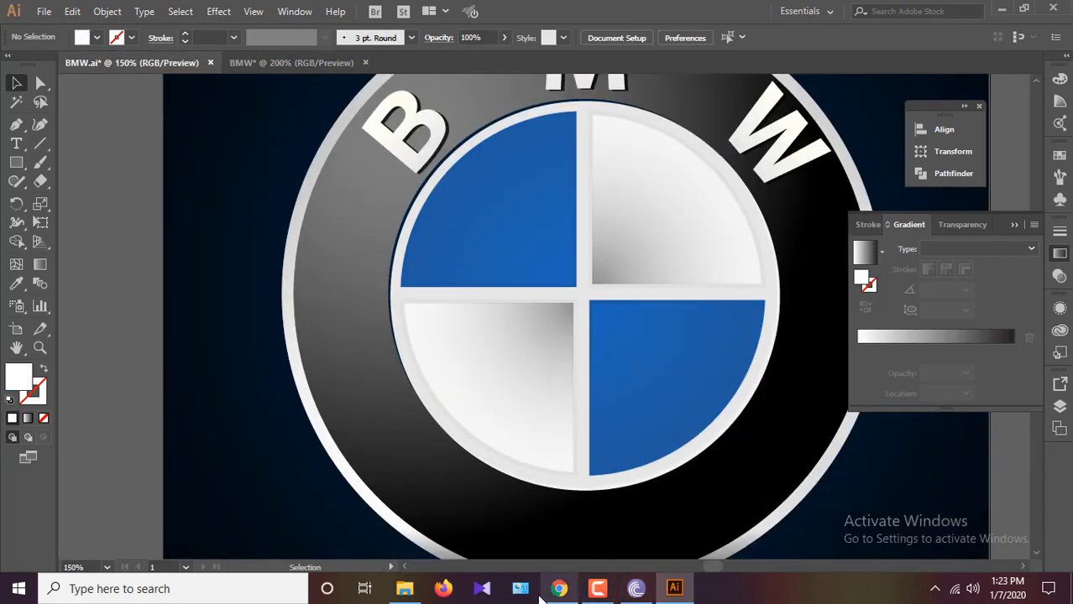
pyautogui.click(291, 63)
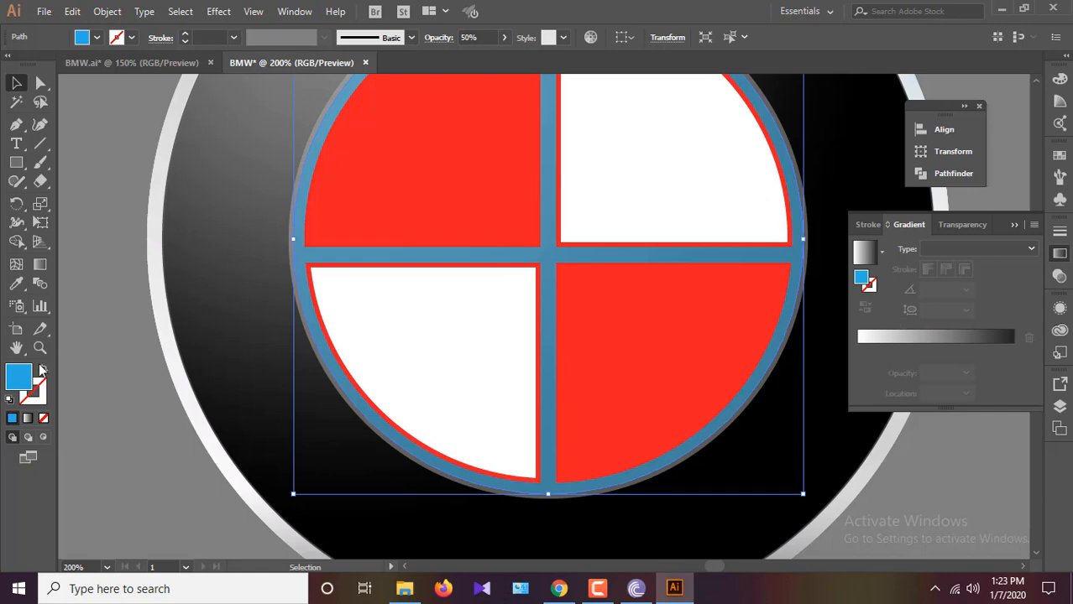
pyautogui.doubleClick(20, 376)
pyautogui.moveTo(575, 167); pyautogui.dragTo(543, 153)
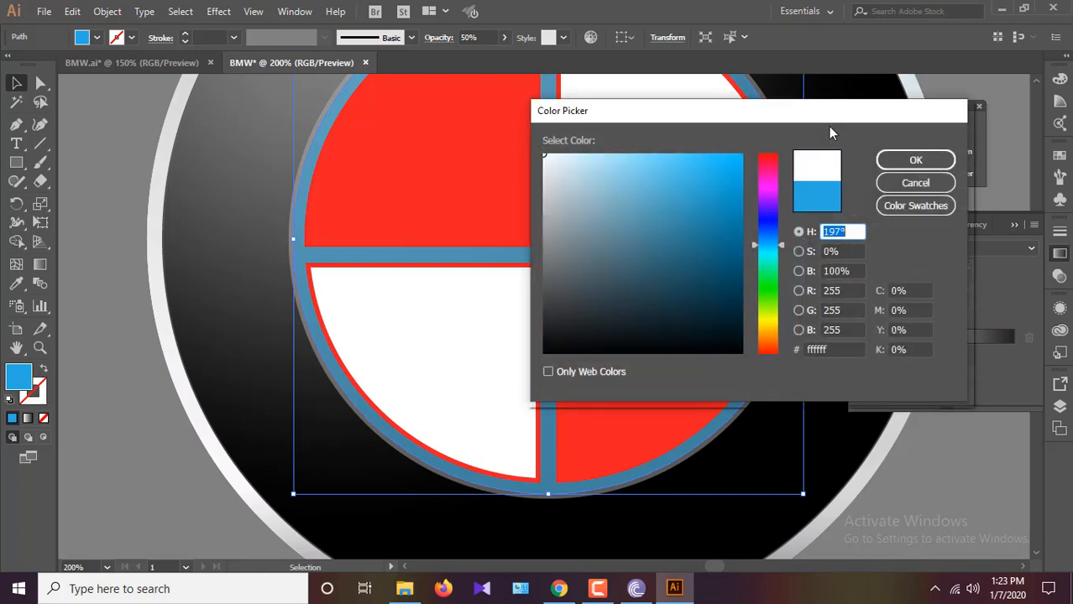
pyautogui.click(915, 160)
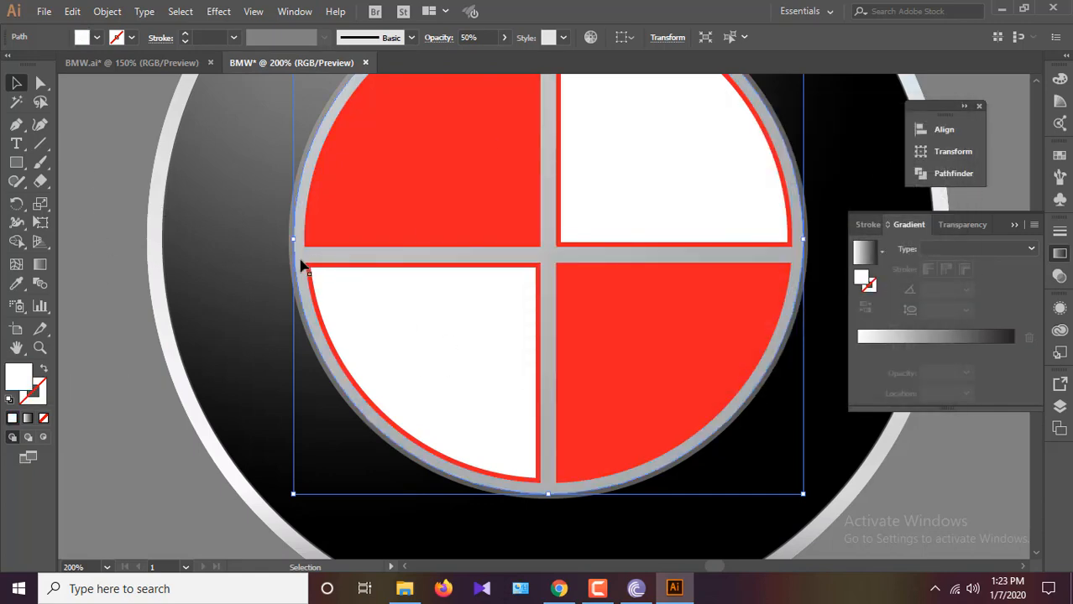
# Sample the white fill onto the red quarter shapes behind the lower-left and upper-right white quarters.
pyautogui.click(496, 266)
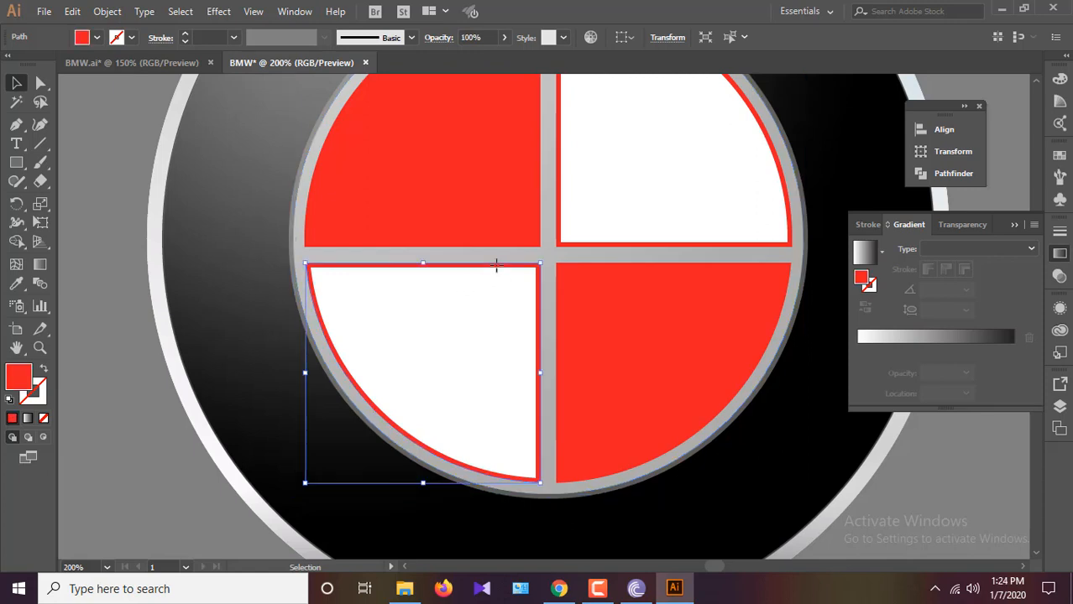
pyautogui.click(16, 285)
pyautogui.click(470, 293)
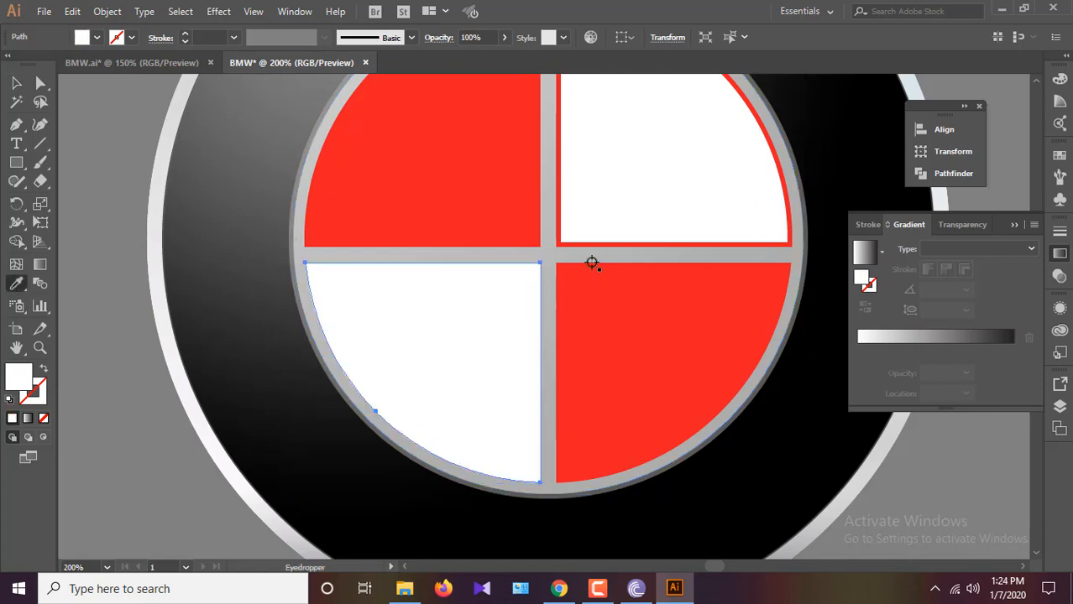
pyautogui.click(16, 83)
pyautogui.click(564, 237)
pyautogui.click(16, 283)
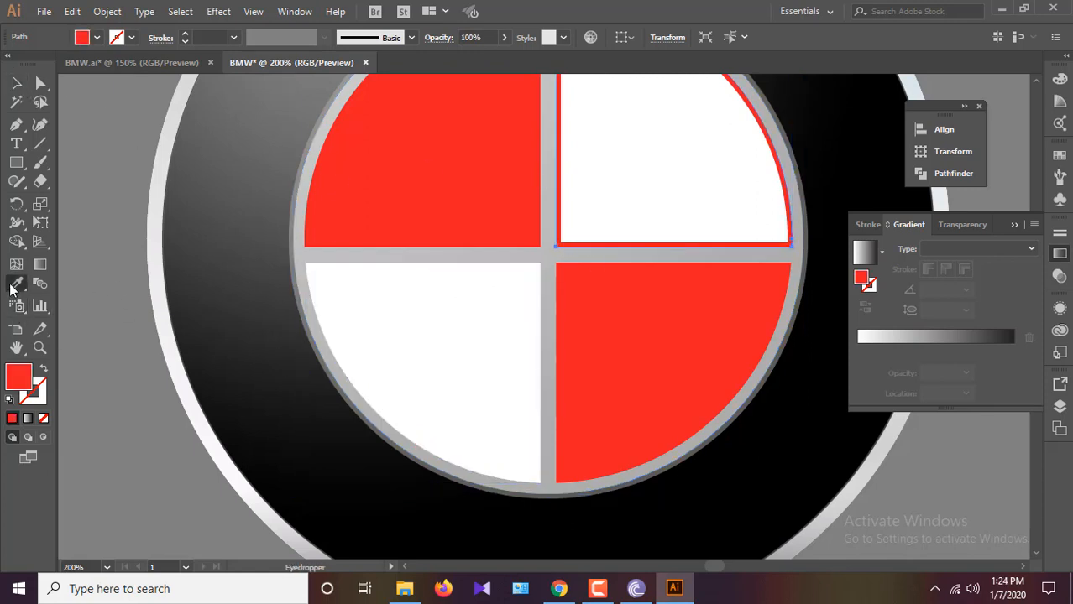
pyautogui.click(617, 206)
pyautogui.press('v')
pyautogui.click(529, 242)
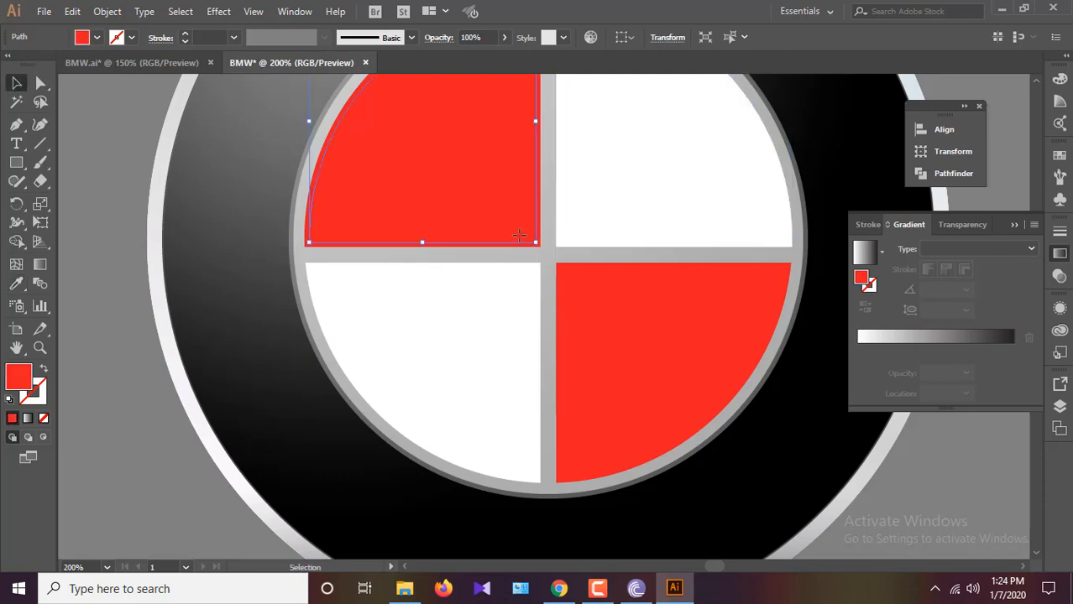
pyautogui.keyDown('shift'); pyautogui.click(619, 322); pyautogui.keyUp('shift')
pyautogui.click(941, 469)
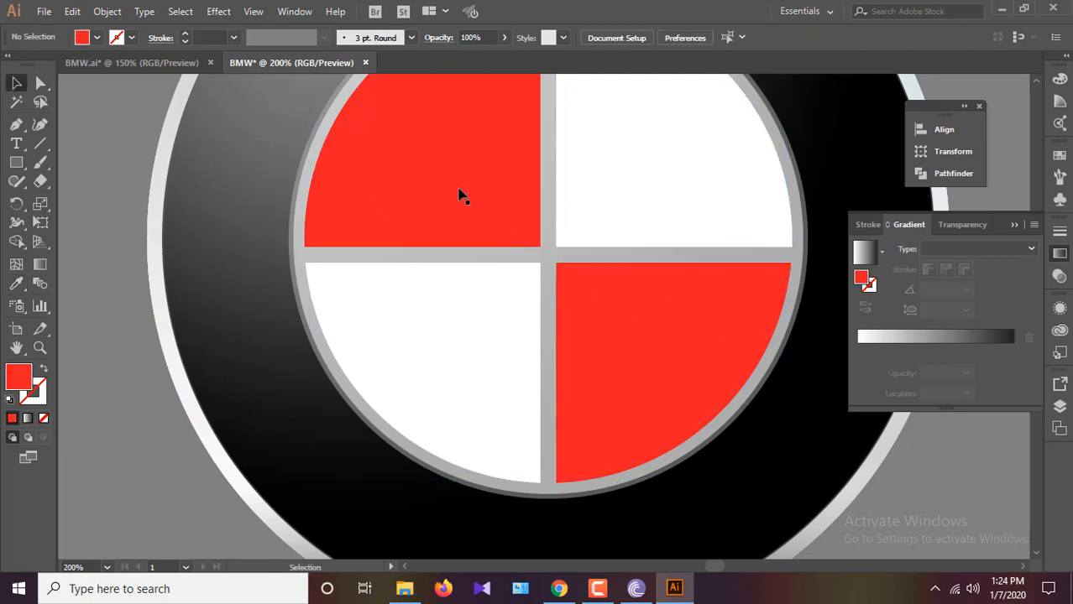
# Apply a linear white-to-black gradient to the inner shape of the upper-left red quarter.
pyautogui.click(459, 190)
pyautogui.press('g')
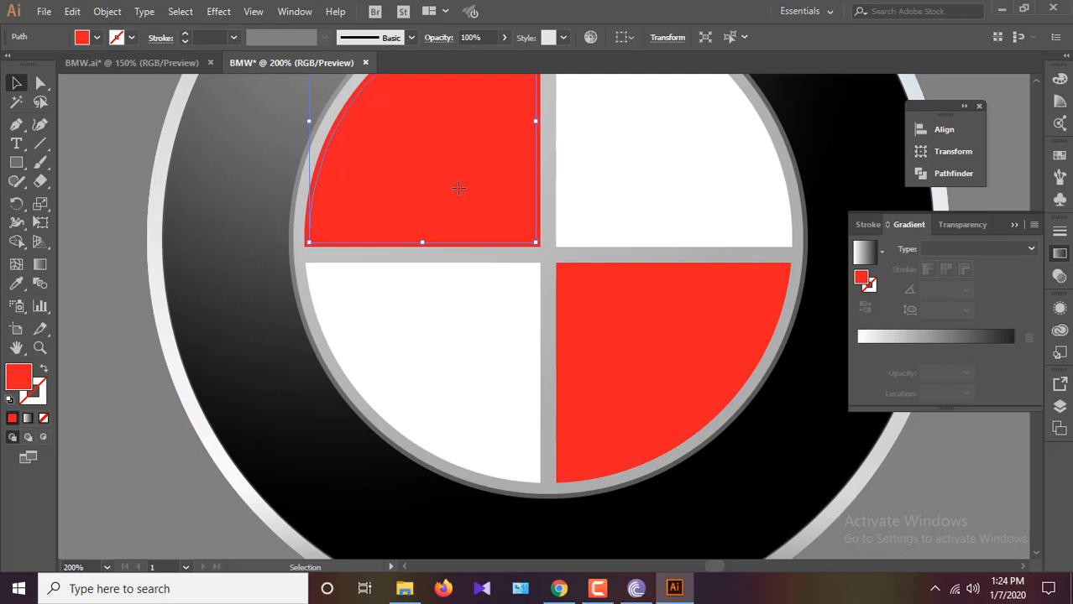
pyautogui.click(921, 336)
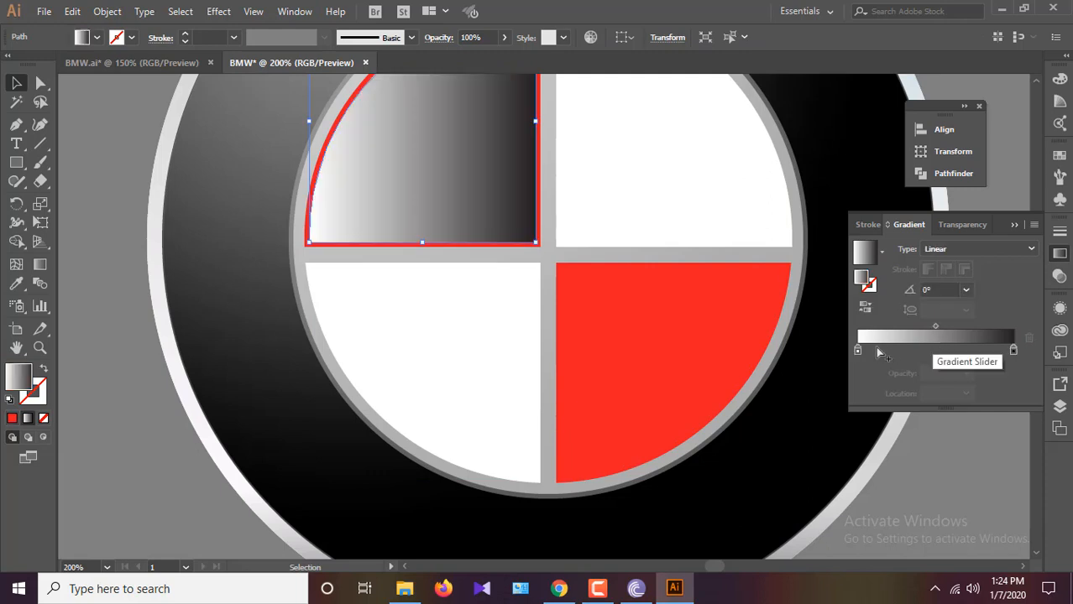
pyautogui.click(1013, 225)
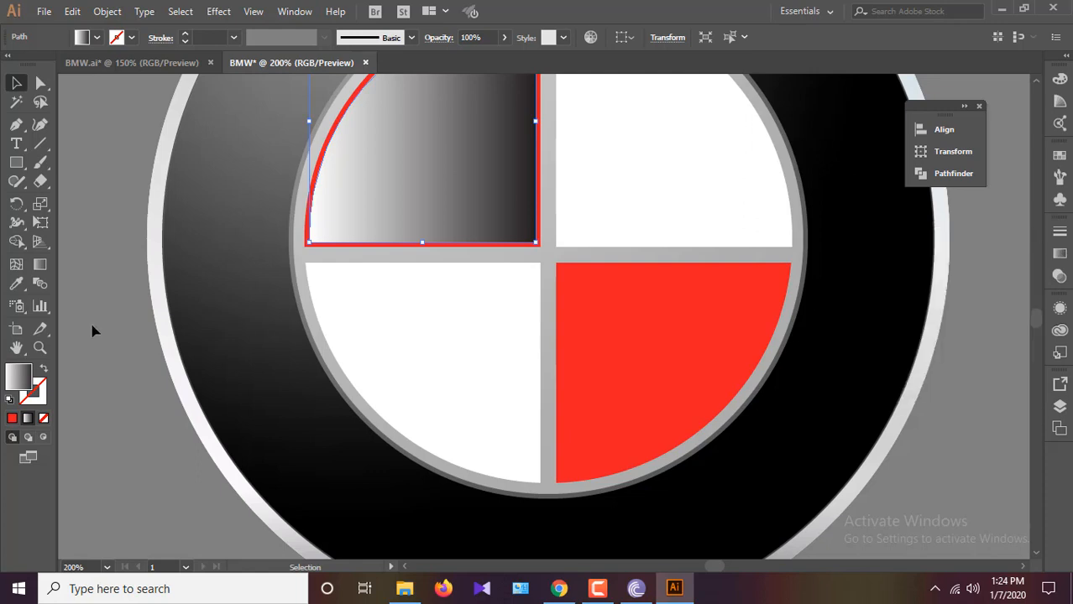
# Set the fill of the upper-left quarter's inner shape to solid blue, RGB 26, 104, 189.
pyautogui.doubleClick(17, 380)
pyautogui.click(843, 290)
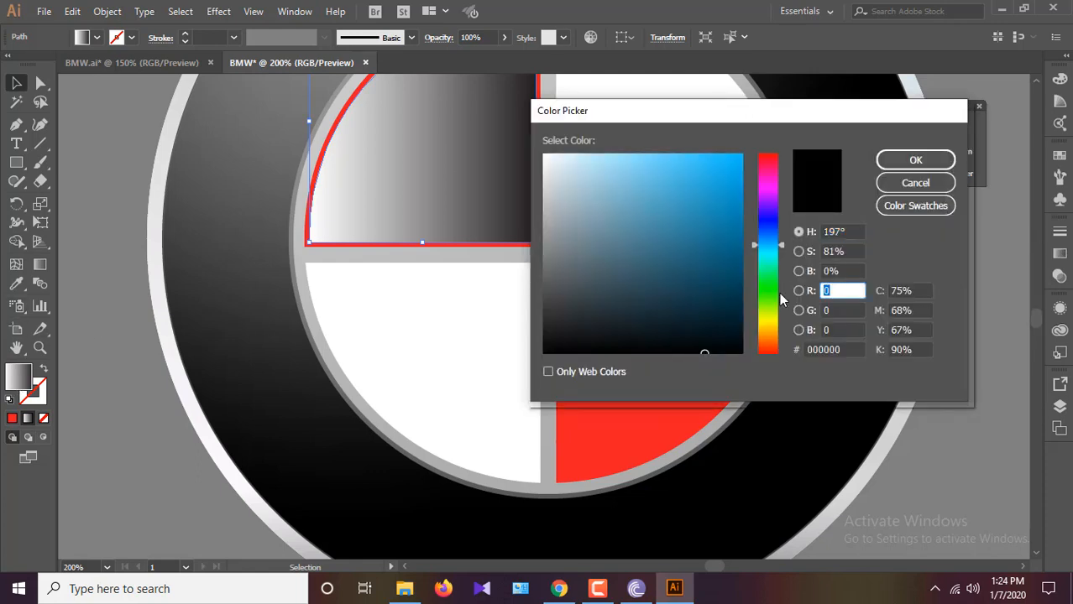
pyautogui.write('26')
pyautogui.press('Tab')
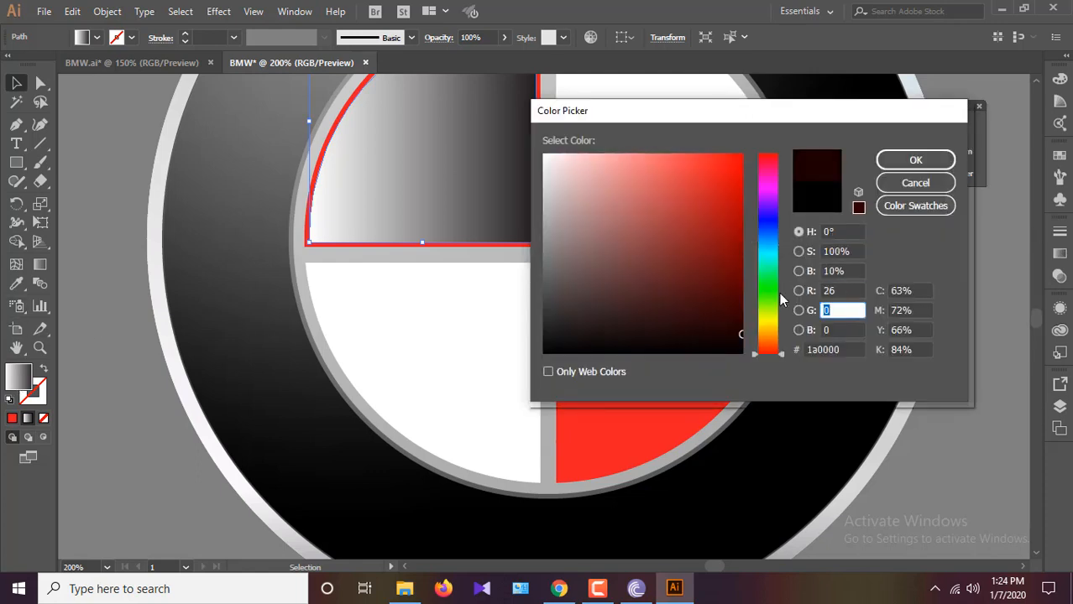
pyautogui.write('104')
pyautogui.press('Tab')
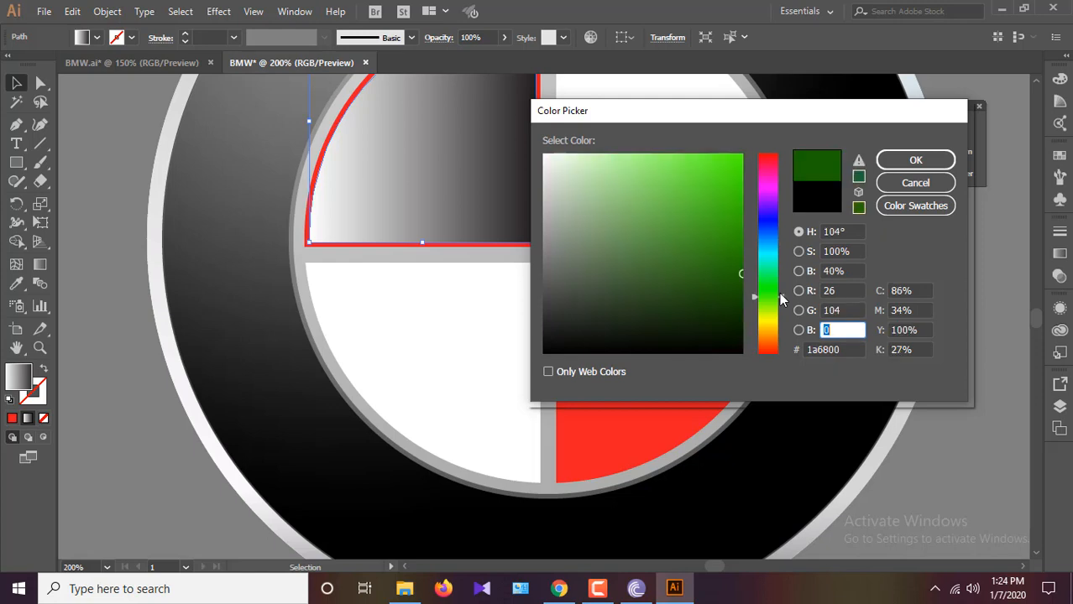
pyautogui.write('189')
pyautogui.press('Tab')
pyautogui.press('Return')
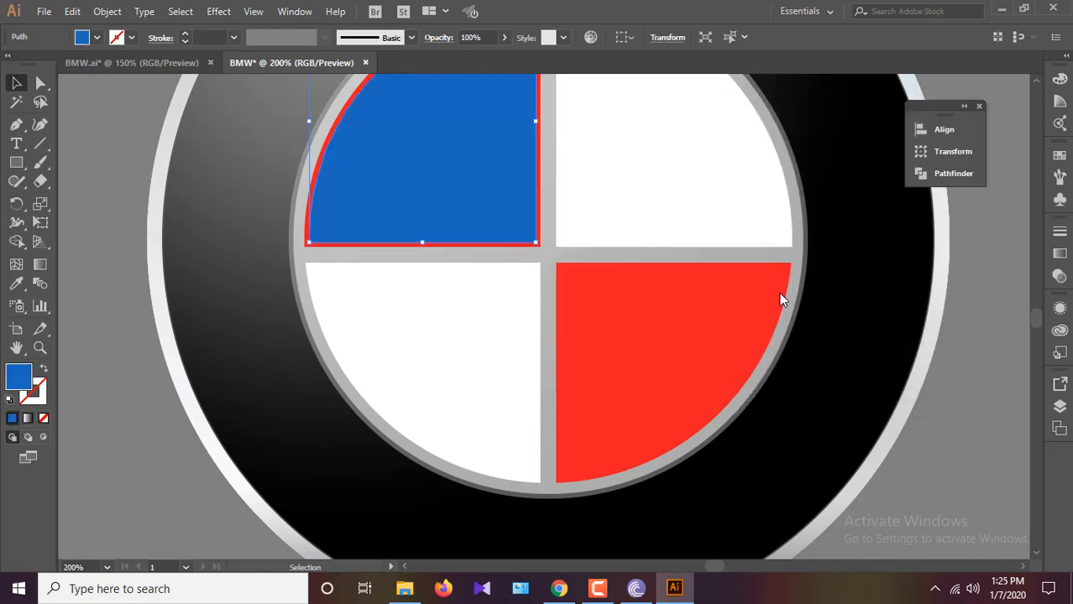
# Give the upper-left blue quarter a 6 pt stroke in color #1c5ba3 and deselect it.
pyautogui.doubleClick(35, 392)
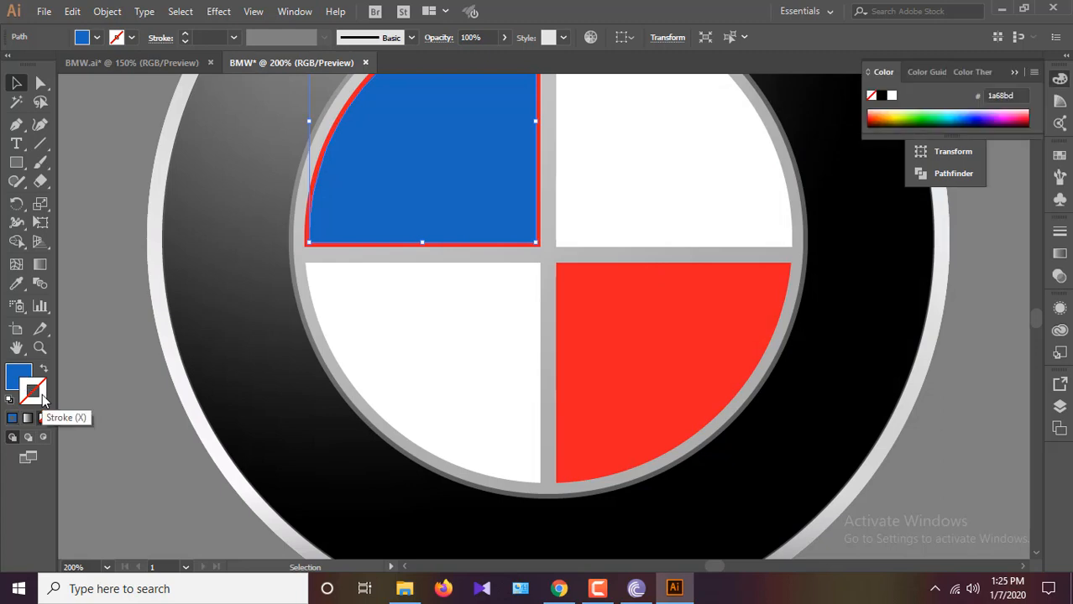
pyautogui.click(845, 290)
pyautogui.write('28')
pyautogui.press('Tab')
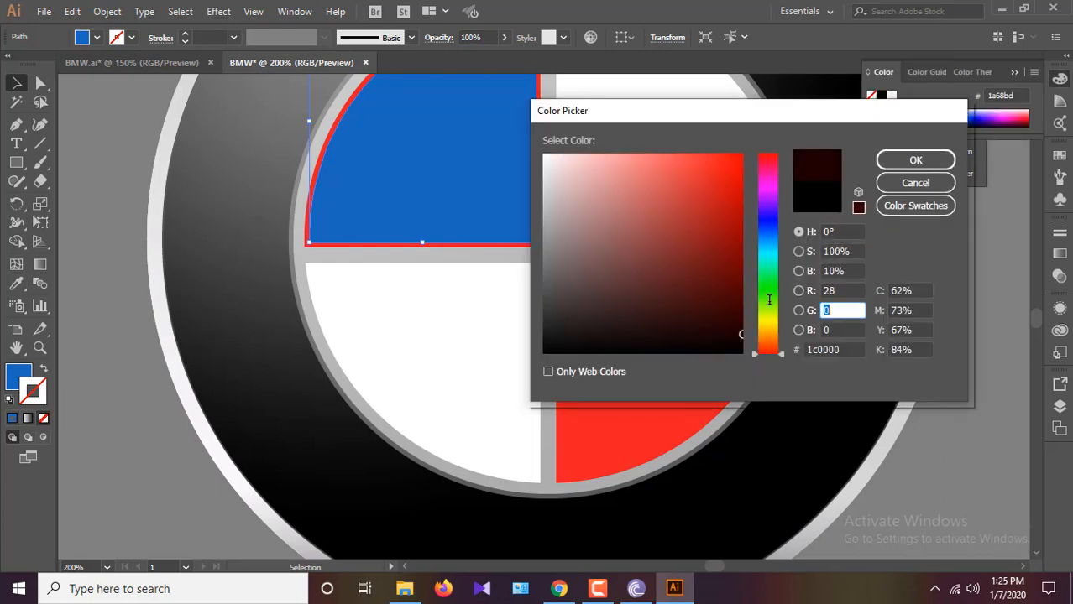
pyautogui.write('91')
pyautogui.press('Tab')
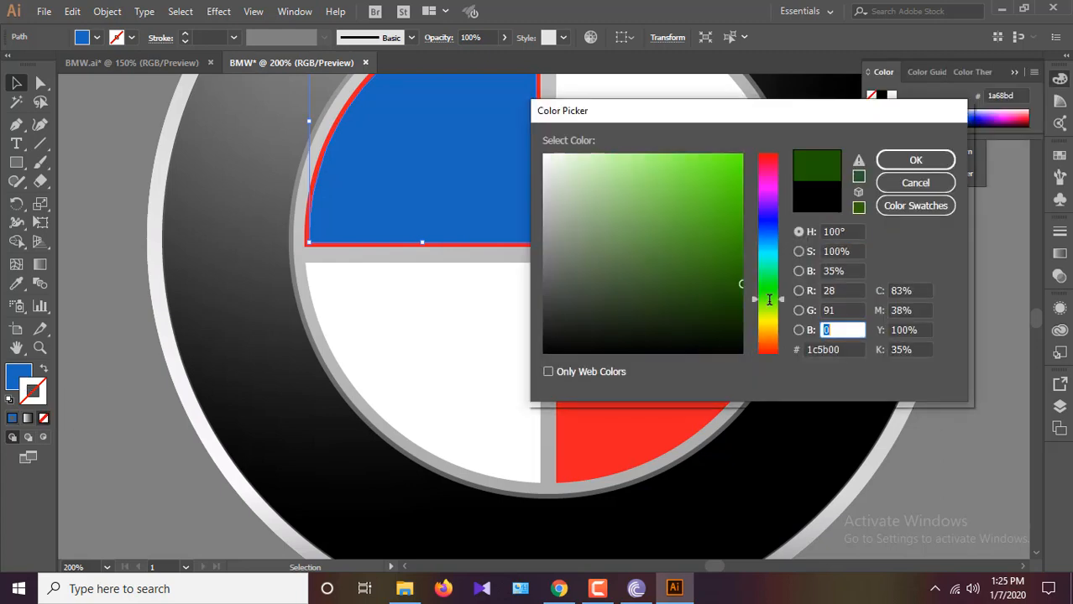
pyautogui.press('Return')
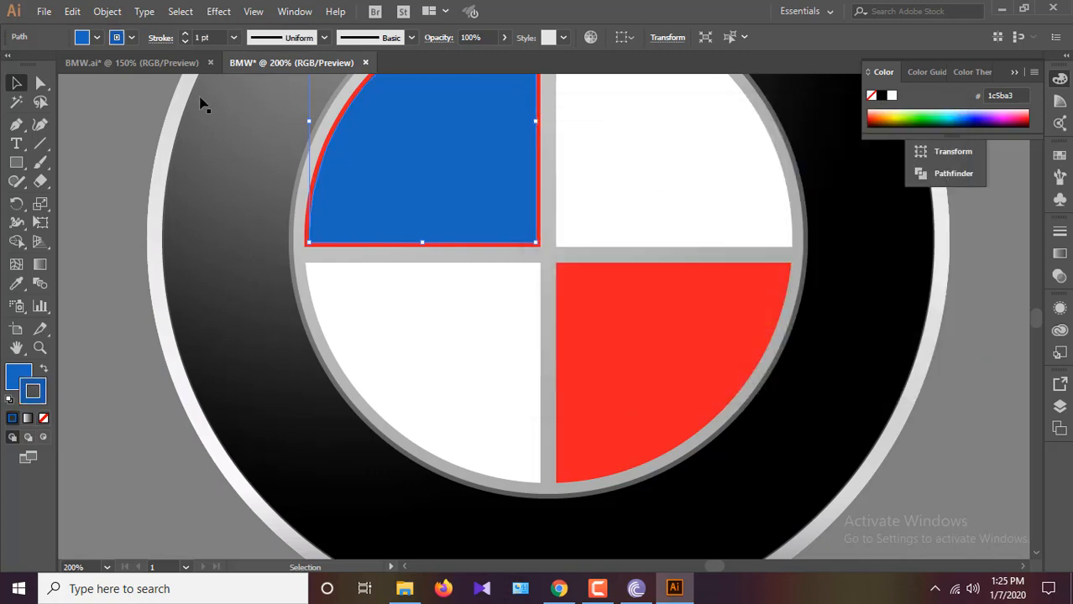
pyautogui.click(186, 40)
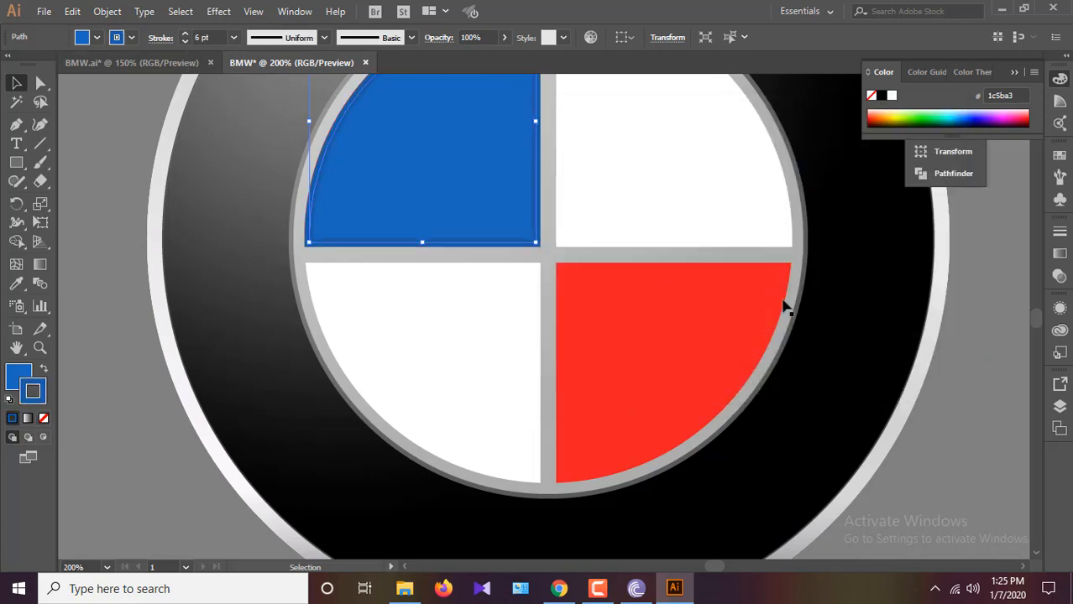
pyautogui.click(979, 384)
# Copy the upper-left quarter's blue fill and stroke onto the lower-right red quarter with the Eyedropper tool.
pyautogui.click(674, 367)
pyautogui.press('i')
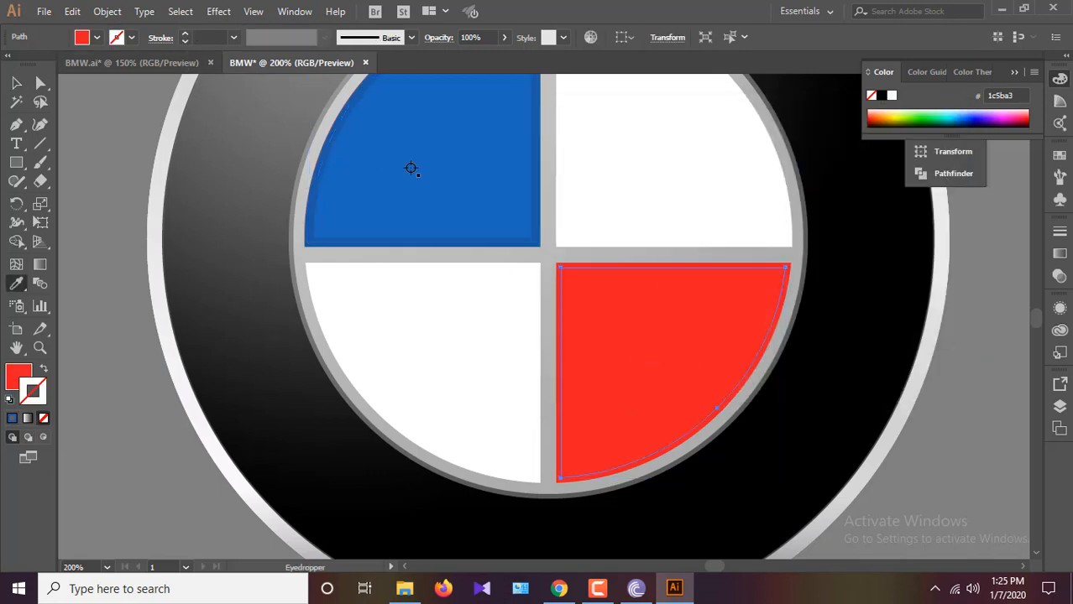
pyautogui.click(412, 168)
pyautogui.press('v')
pyautogui.click(1016, 384)
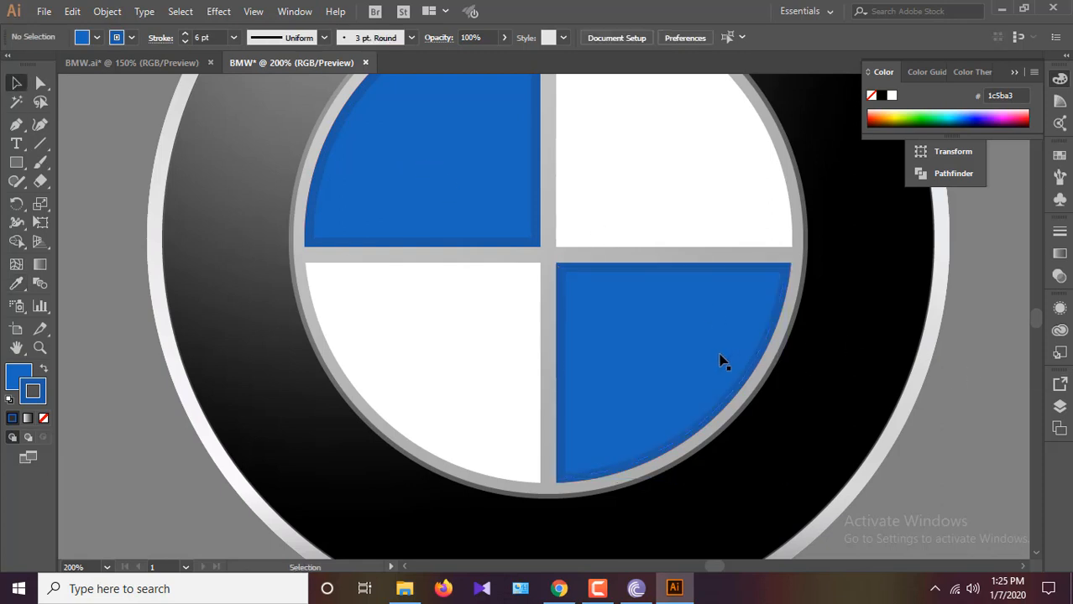
# Fill the outer shapes behind the lower-left and upper-right white quarters with the same light gray swatch.
pyautogui.scroll(1, 588, 336)
pyautogui.click(527, 323)
pyautogui.click(538, 325)
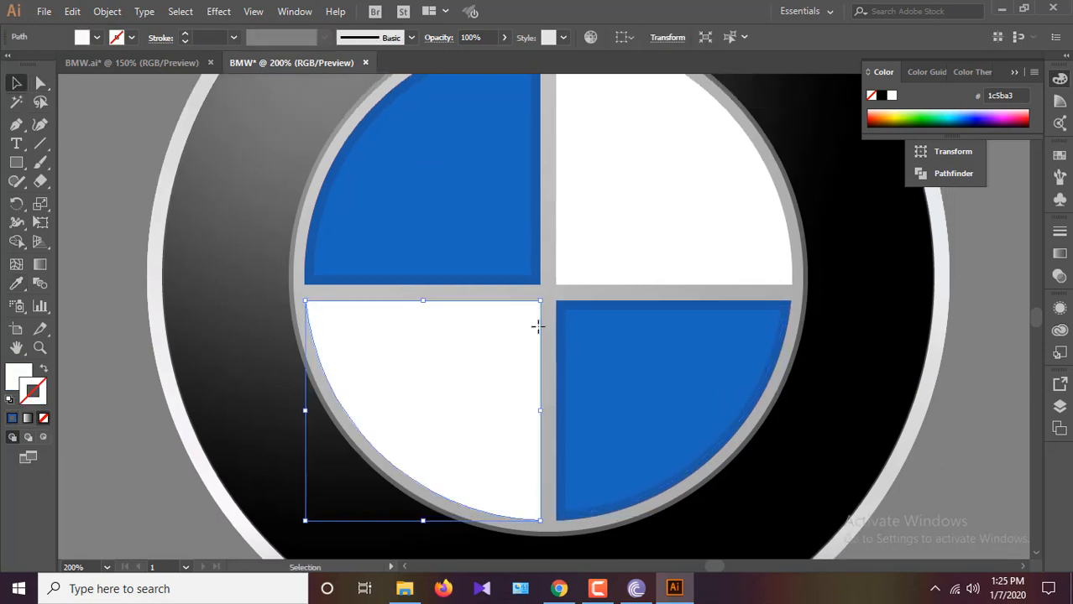
pyautogui.click(96, 37)
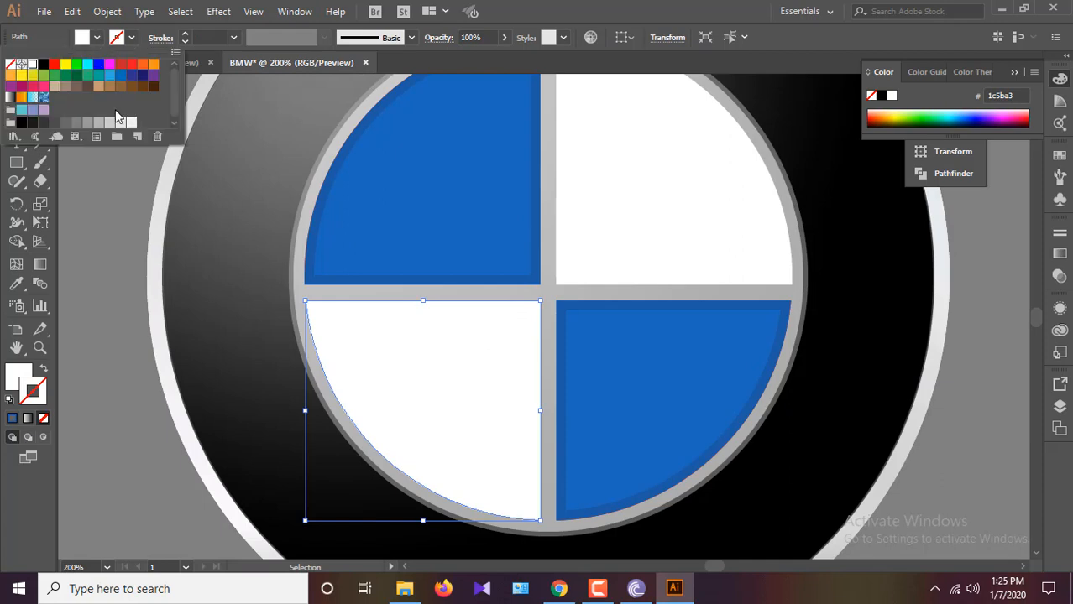
pyautogui.click(120, 123)
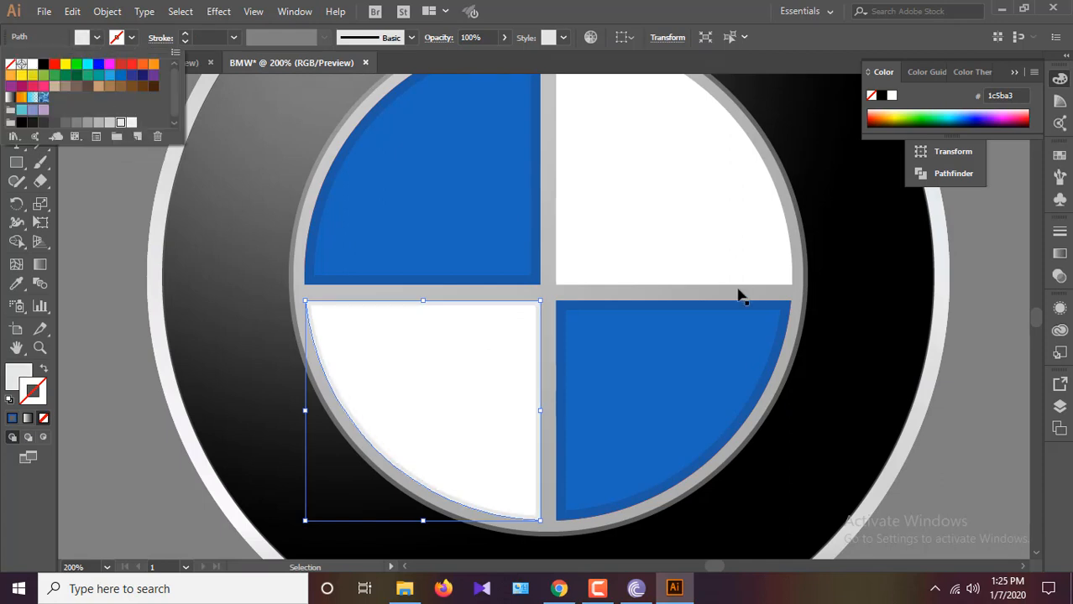
pyautogui.click(559, 281)
pyautogui.click(561, 283)
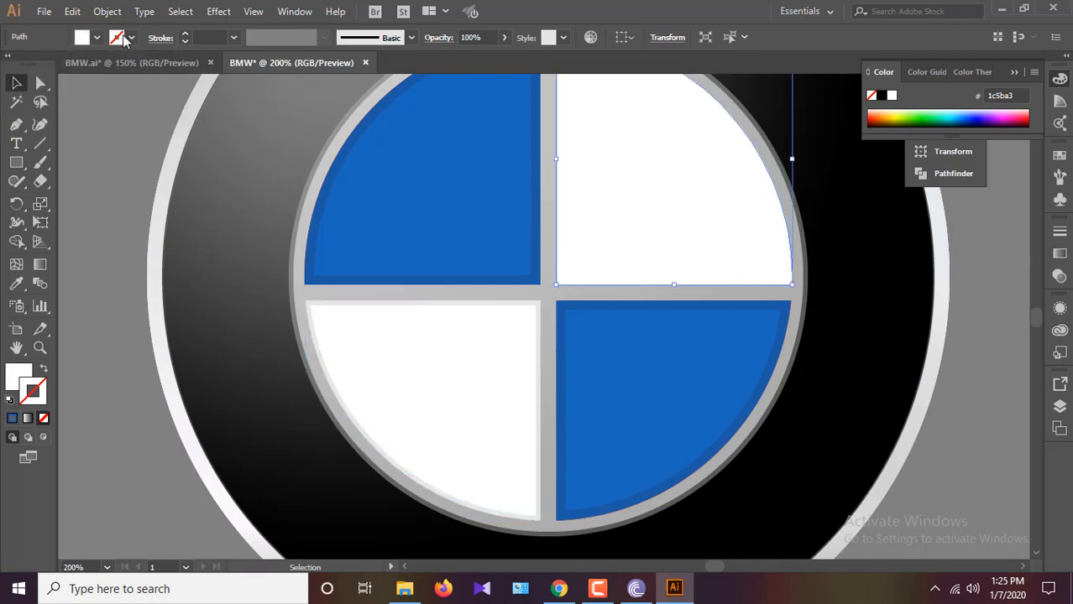
pyautogui.click(97, 37)
pyautogui.click(120, 123)
pyautogui.click(919, 340)
pyautogui.click(1007, 370)
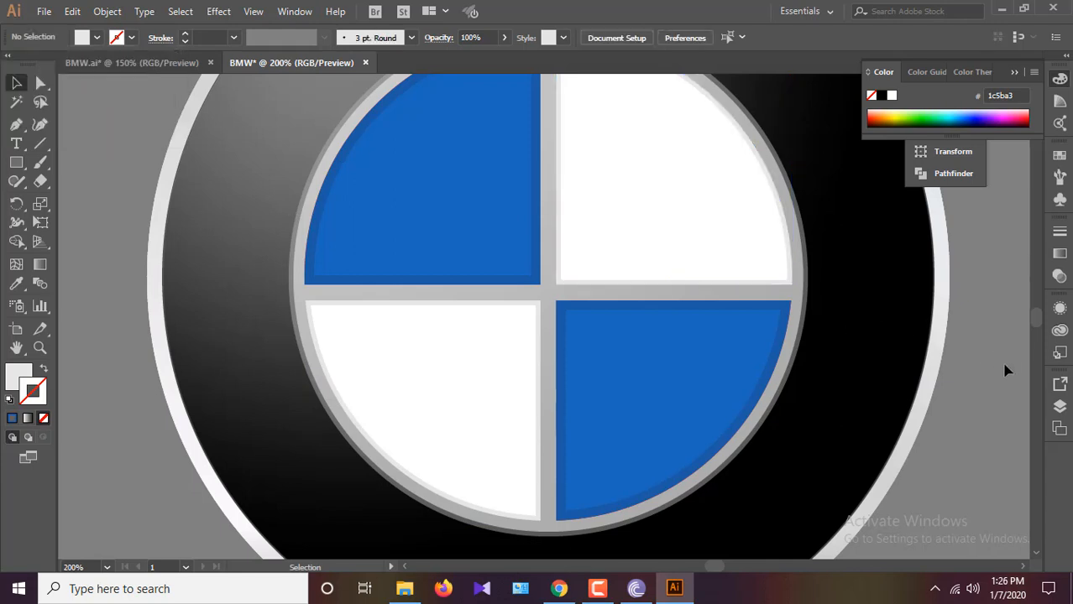
# Group all the logo's circles and quarters into a single object and deselect it.
pyautogui.scroll(-2, 982, 370)
pyautogui.moveTo(990, 370); pyautogui.dragTo(577, 318)
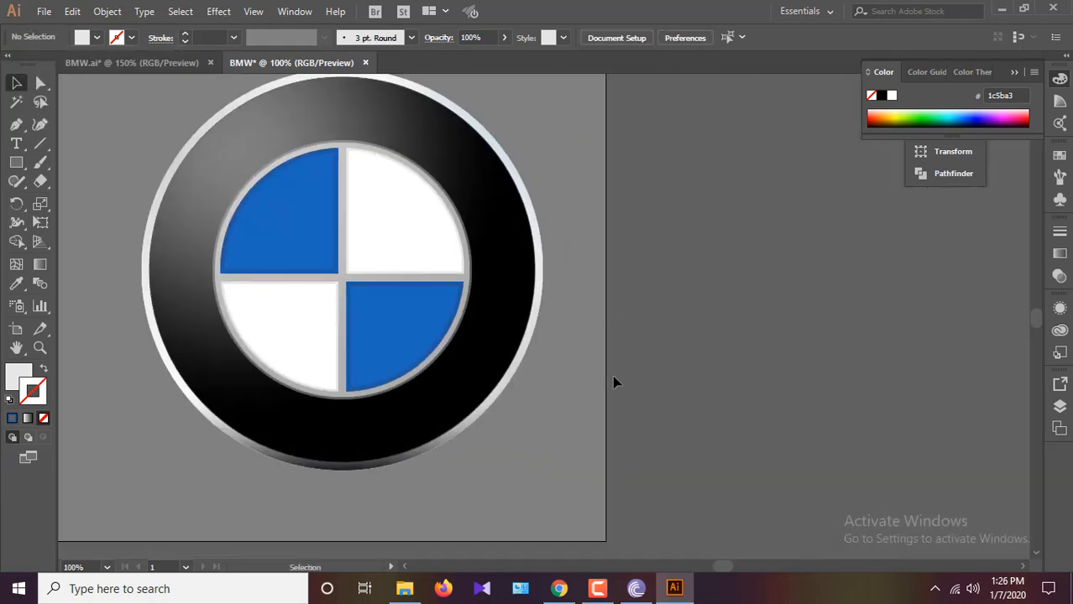
pyautogui.scroll(2, 353, 277)
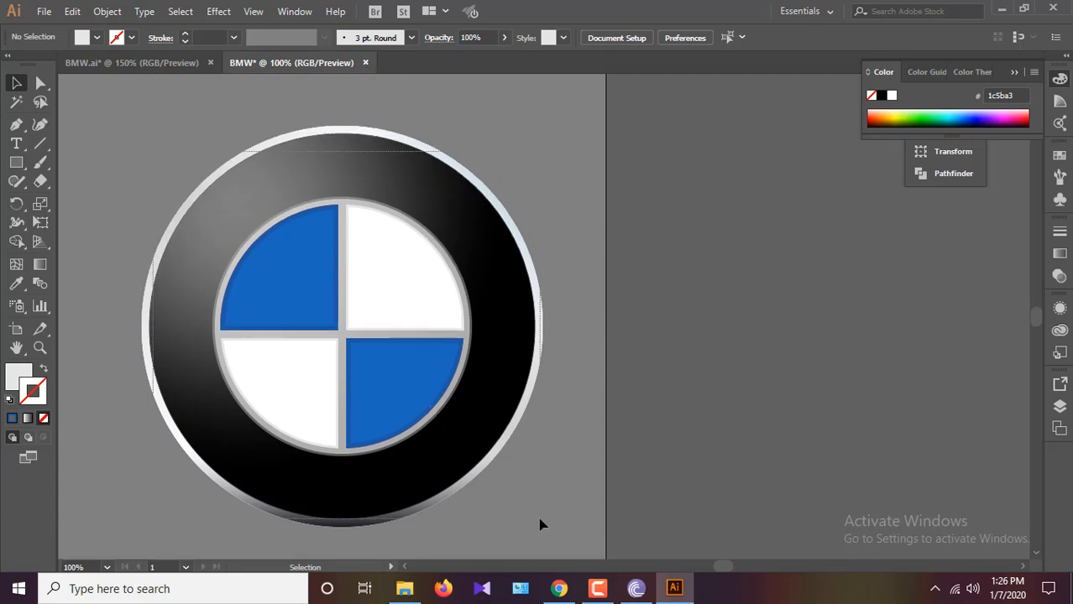
pyautogui.hotkey('ctrl', 'a')
pyautogui.rightClick(356, 409)
pyautogui.click(386, 267)
pyautogui.click(569, 324)
pyautogui.click(254, 149)
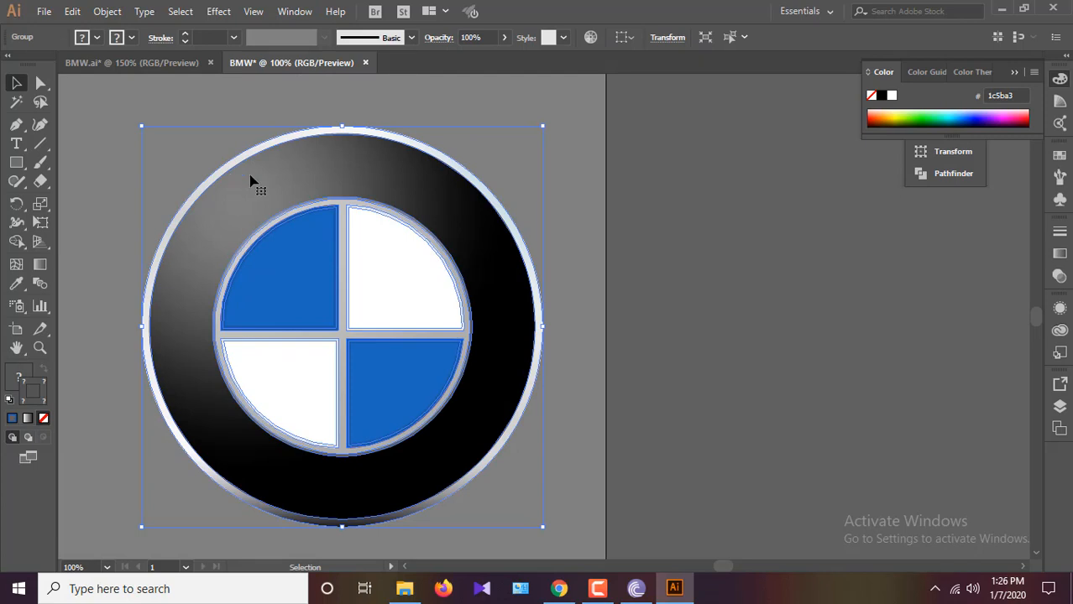
pyautogui.click(105, 182)
# Add a separate text letter B on the empty canvas beside the logo and set its font to Arial Bold.
pyautogui.press('t')
pyautogui.click(722, 321)
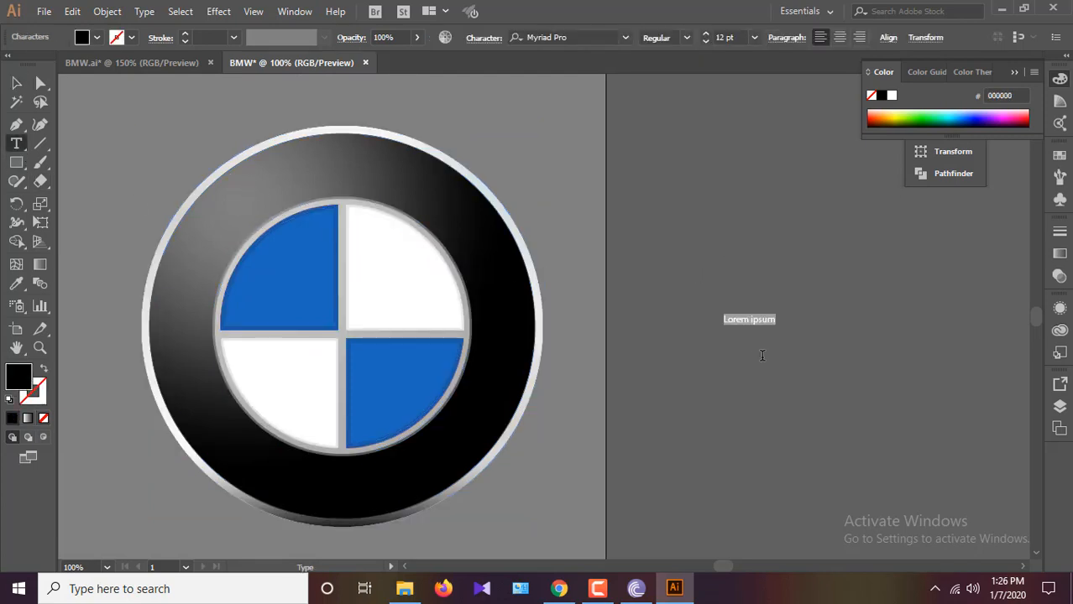
pyautogui.write('b')
pyautogui.click(585, 37)
pyautogui.write('Ari')
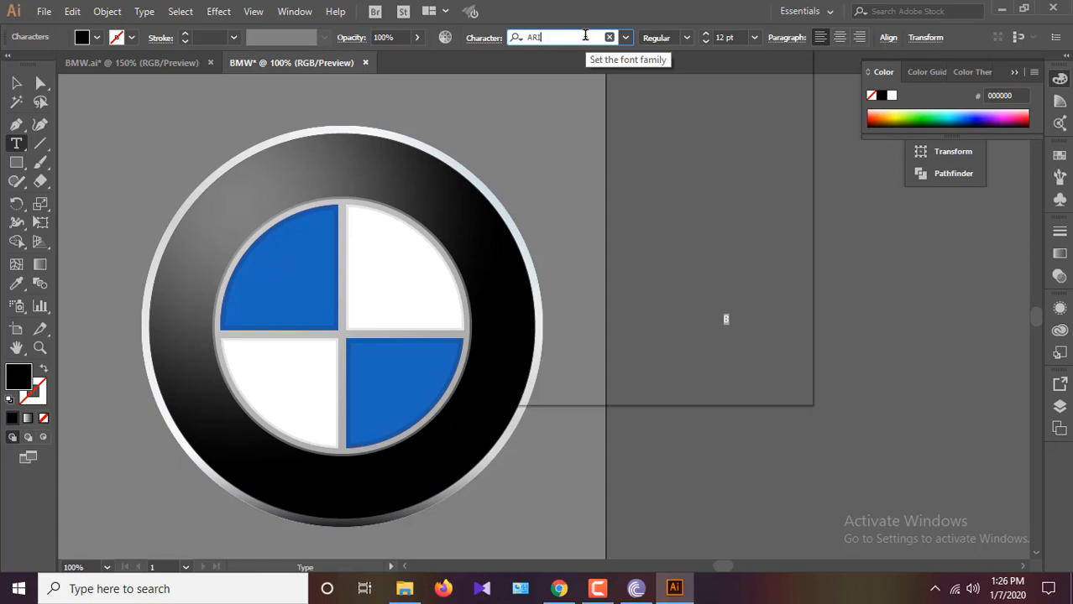
pyautogui.click(577, 137)
pyautogui.press('Escape')
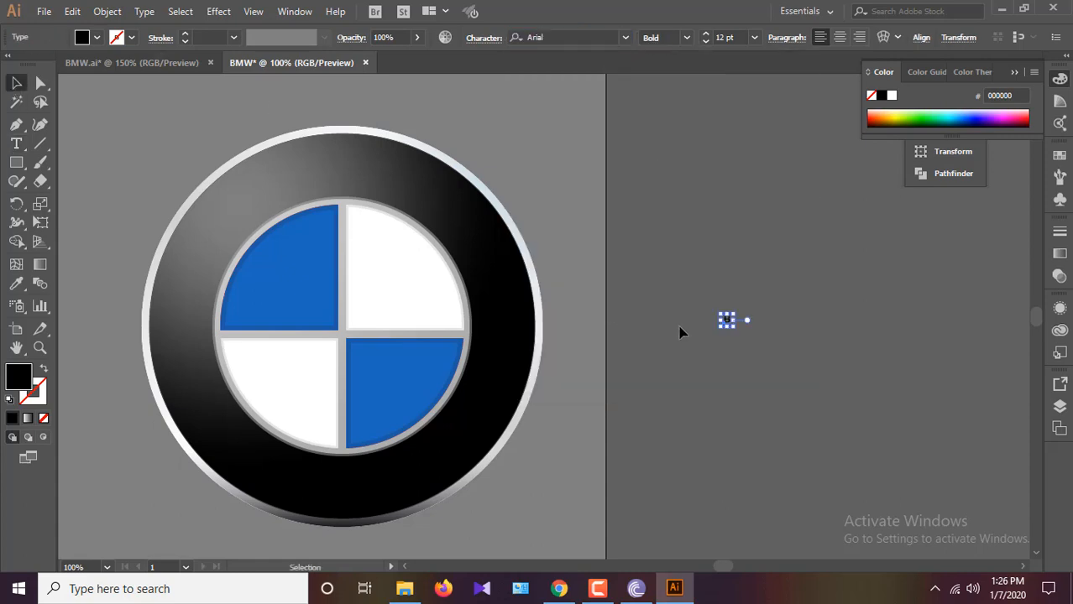
# Set the letter B's font size to 90 pt and reposition it on the empty canvas beside the logo.
pyautogui.click(720, 38)
pyautogui.write('90')
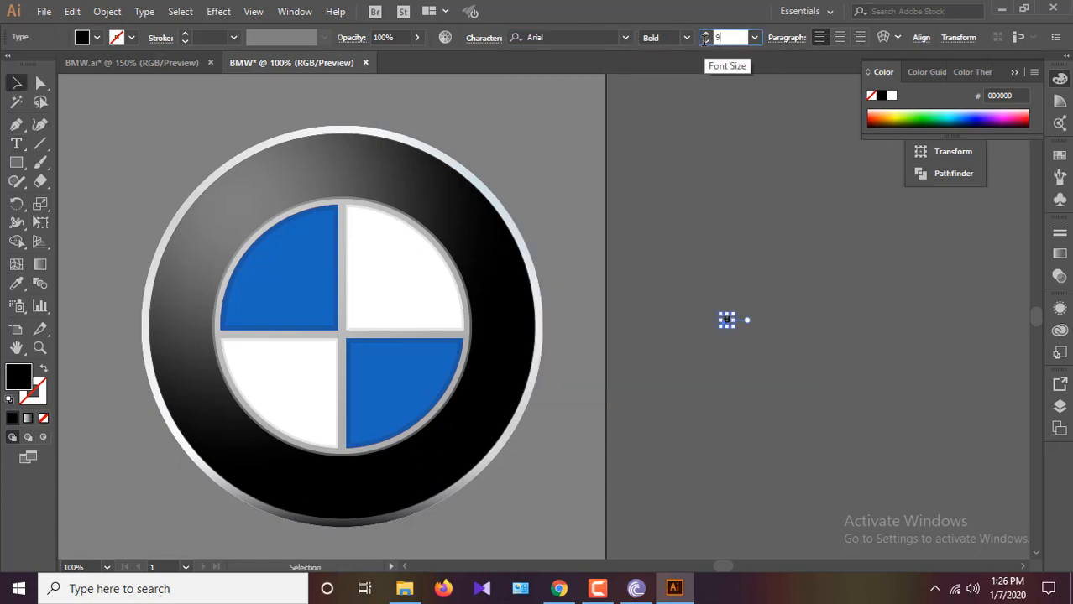
pyautogui.press('Return')
pyautogui.moveTo(745, 303); pyautogui.dragTo(690, 217)
pyautogui.hotkey('ctrl', '=')
pyautogui.hotkey('ctrl', '=')
pyautogui.hotkey('ctrl', '=')
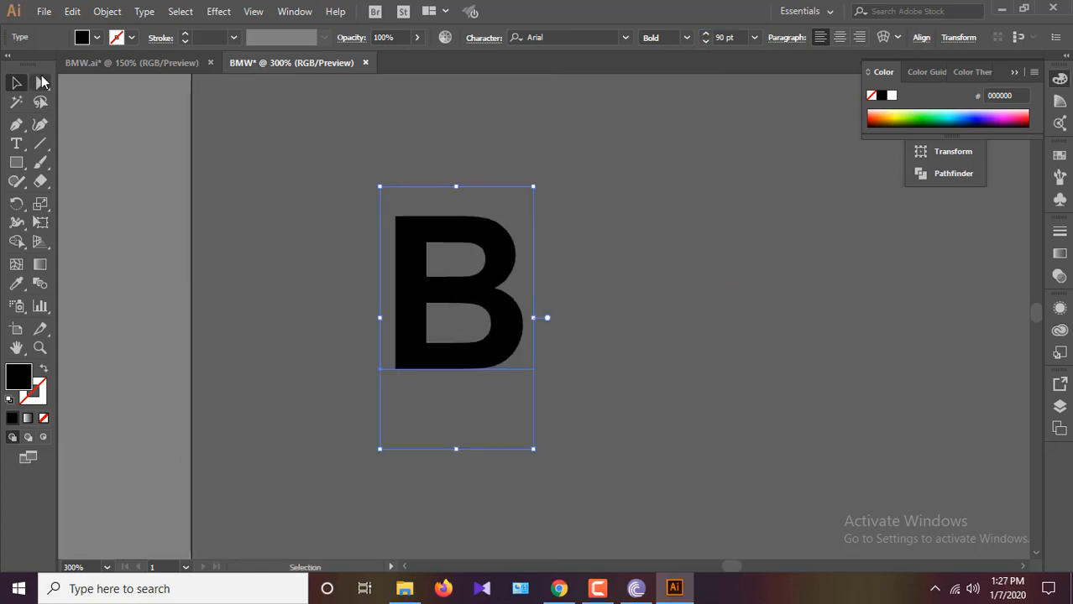
# Expand the B text into editable vector shapes.
pyautogui.click(107, 12)
pyautogui.click(192, 161)
pyautogui.click(513, 381)
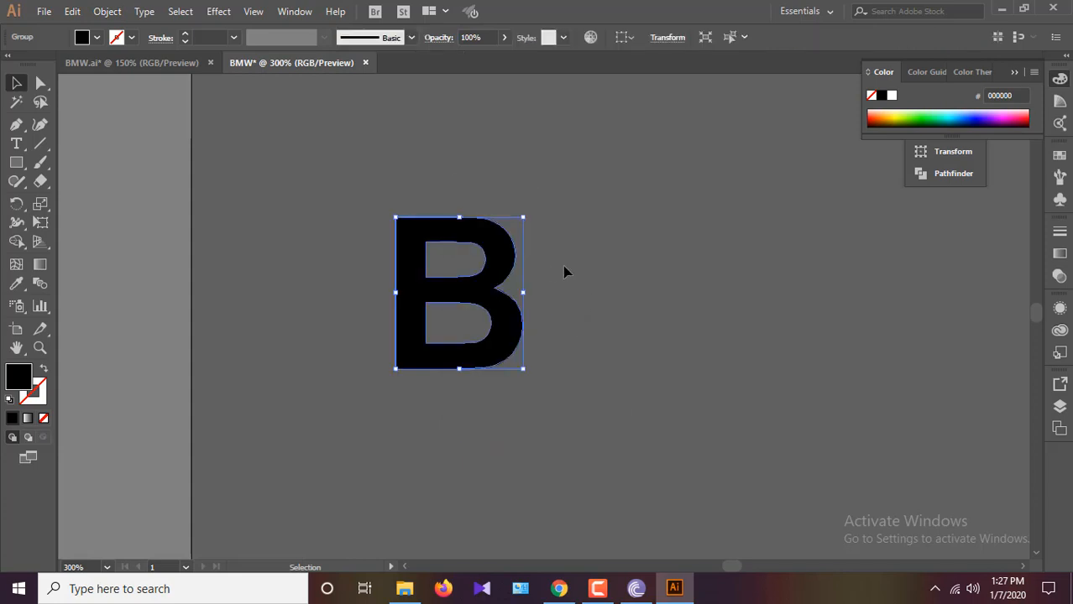
# Widen the B to about 63 px by shifting the anchor points of its curved side to the right with Direct Selection.
pyautogui.click(41, 82)
pyautogui.moveTo(440, 198); pyautogui.dragTo(540, 379)
pyautogui.press('Right')
pyautogui.press('Right')
pyautogui.press('Right')
pyautogui.press('Right')
pyautogui.press('Right')
pyautogui.press('Right')
pyautogui.press('Right')
pyautogui.press('Right')
pyautogui.press('Right')
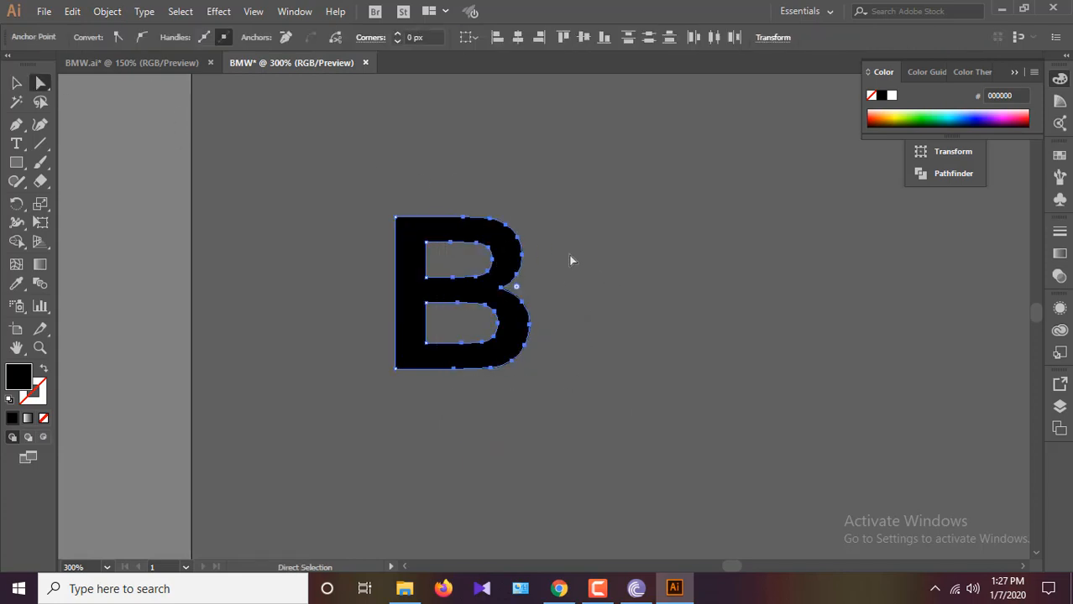
pyautogui.press('Right')
pyautogui.press('Right')
pyautogui.press('Right')
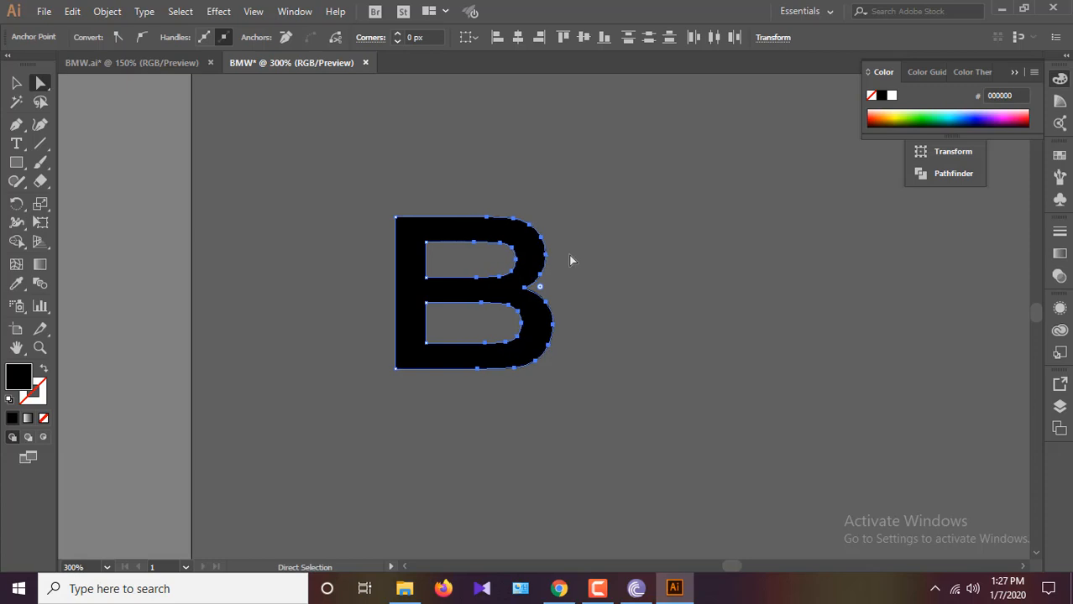
pyautogui.press('Left')
pyautogui.press('Left')
pyautogui.press('Left')
pyautogui.click(16, 82)
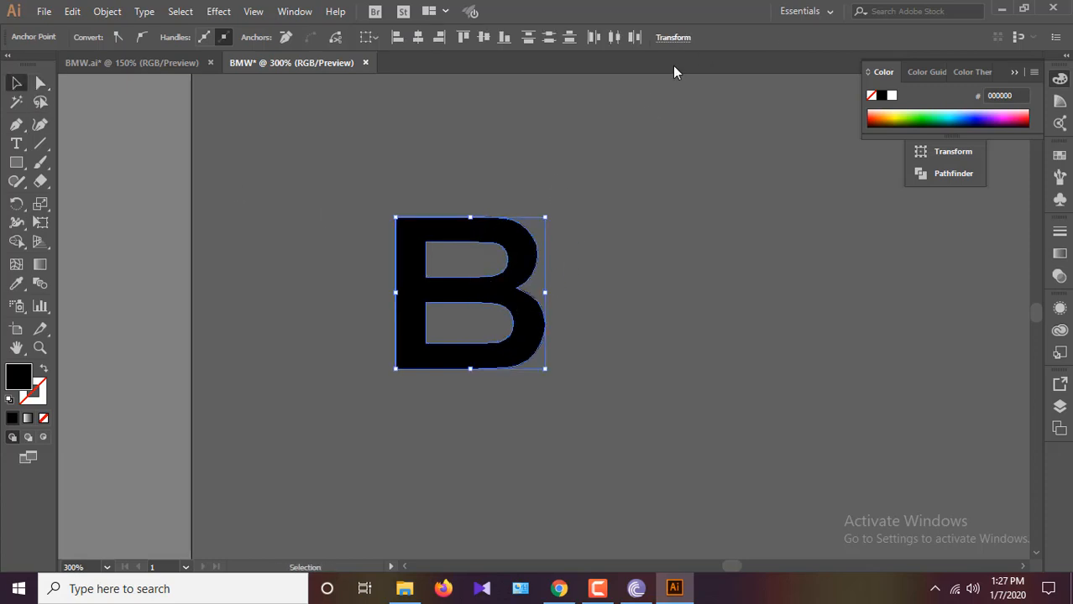
# Rotate the widened B by 50°.
pyautogui.click(673, 37)
pyautogui.moveTo(571, 106); pyautogui.dragTo(522, 111)
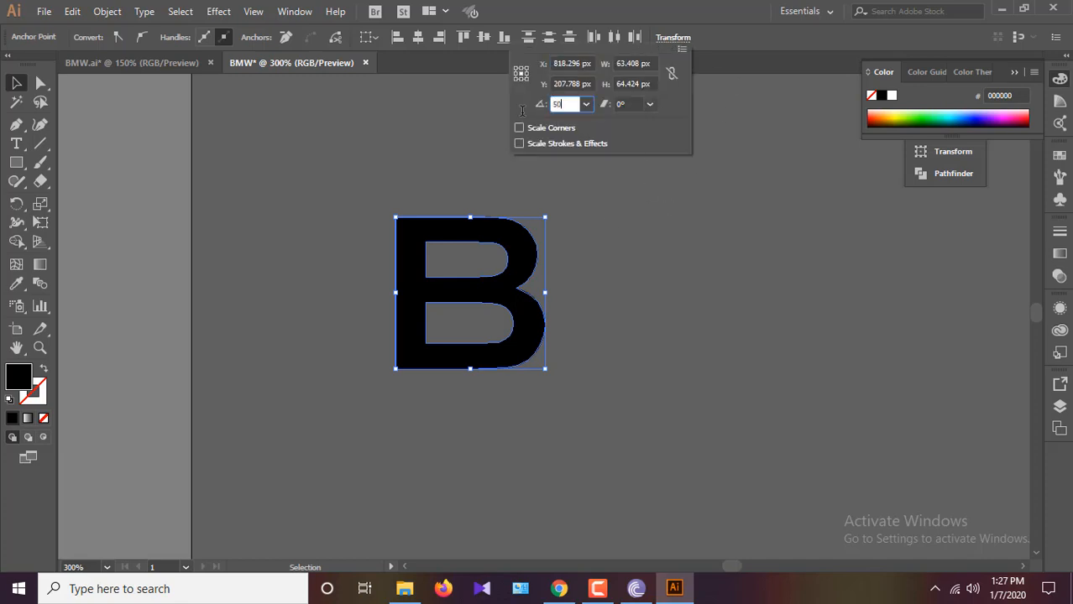
pyautogui.press('Return')
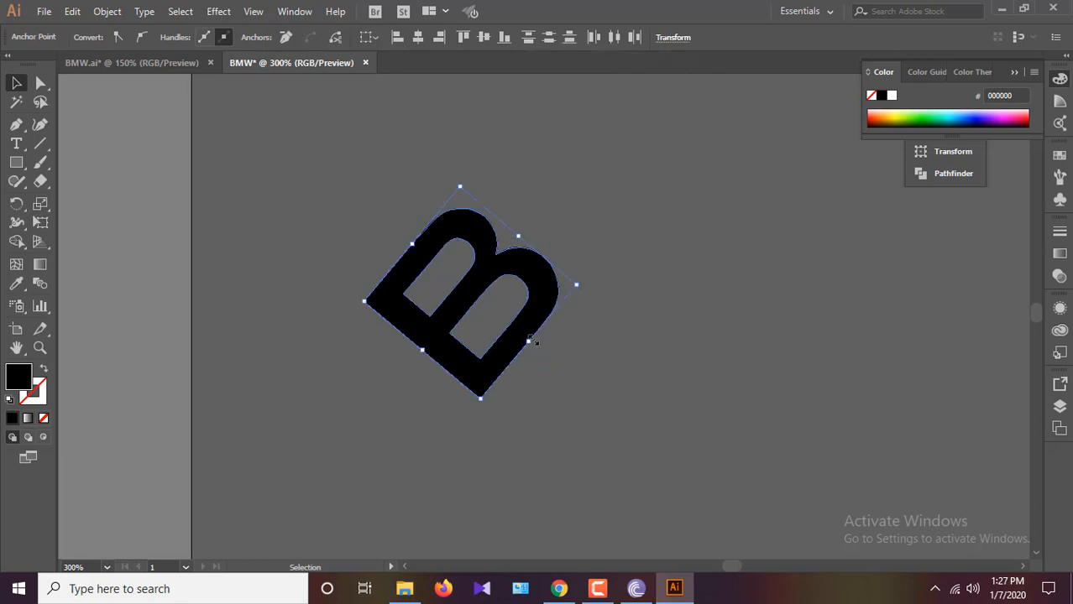
# Apply a linear gradient to the B and set its starting stop to RGB 230, 230, 230.
pyautogui.click(1059, 253)
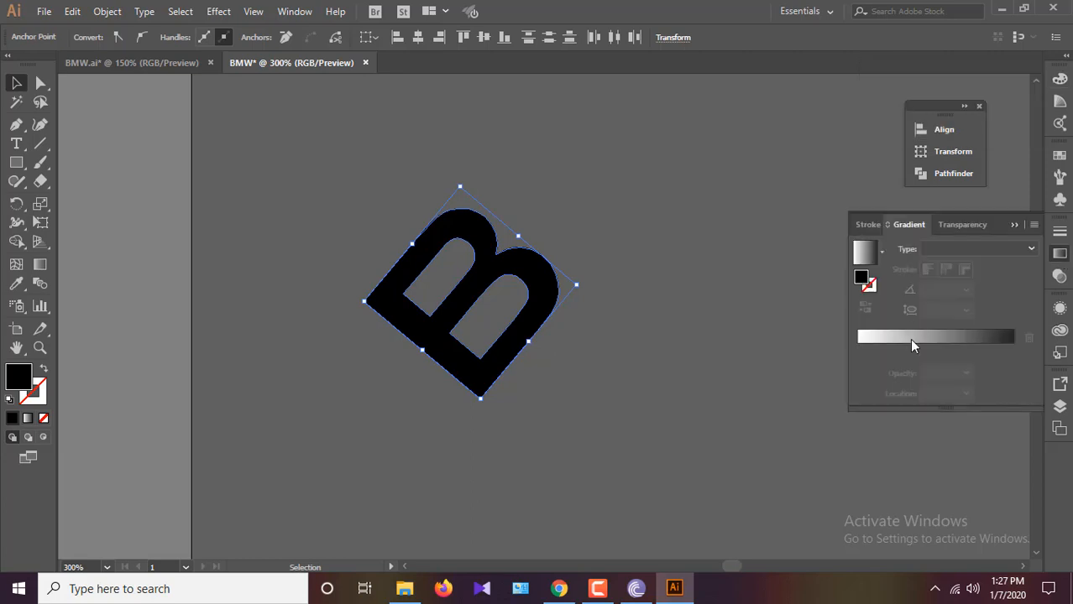
pyautogui.click(909, 338)
pyautogui.doubleClick(857, 350)
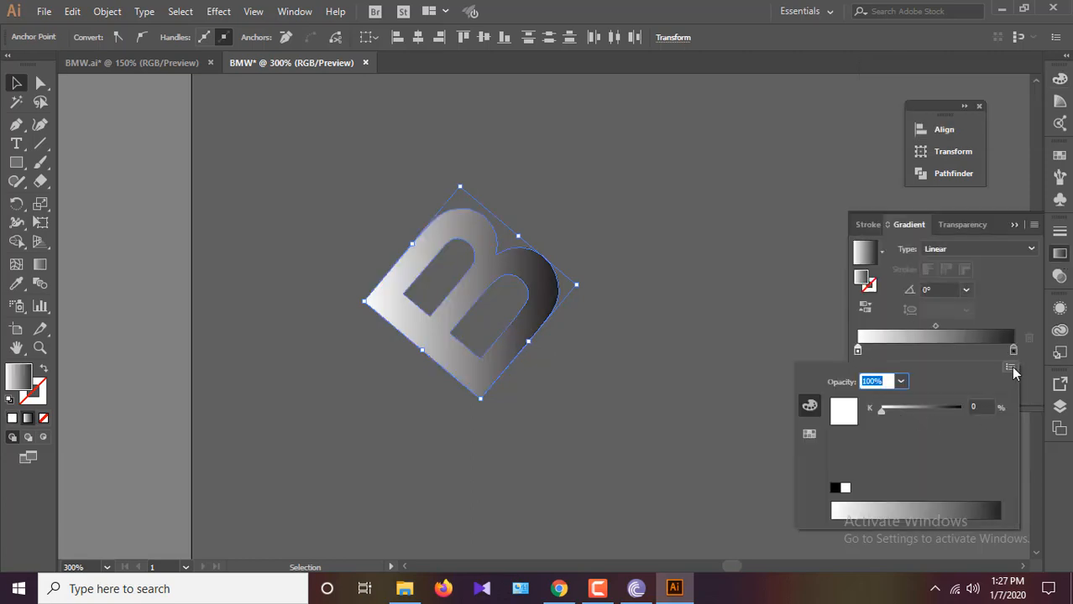
pyautogui.click(1010, 367)
pyautogui.click(917, 388)
pyautogui.write('23')
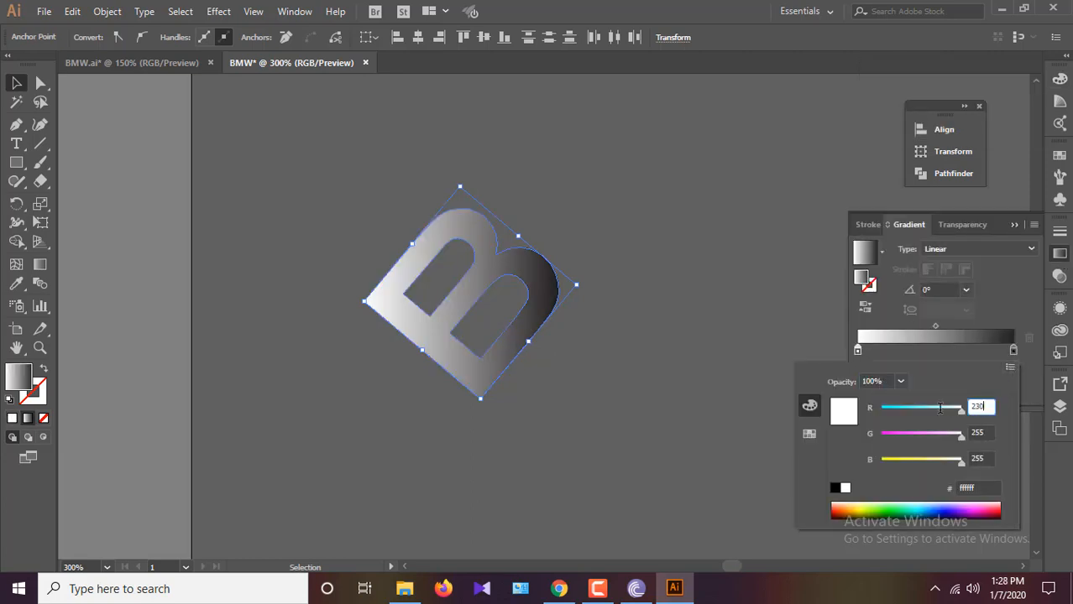
pyautogui.write('0')
pyautogui.press('Tab')
pyautogui.press('Tab')
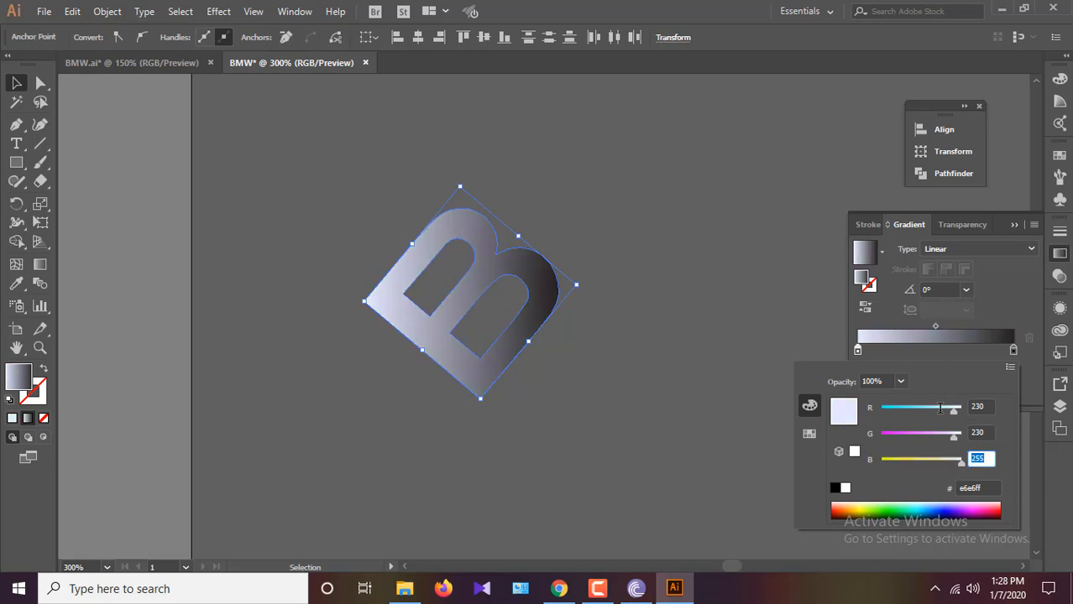
pyautogui.write('230')
pyautogui.press('Return')
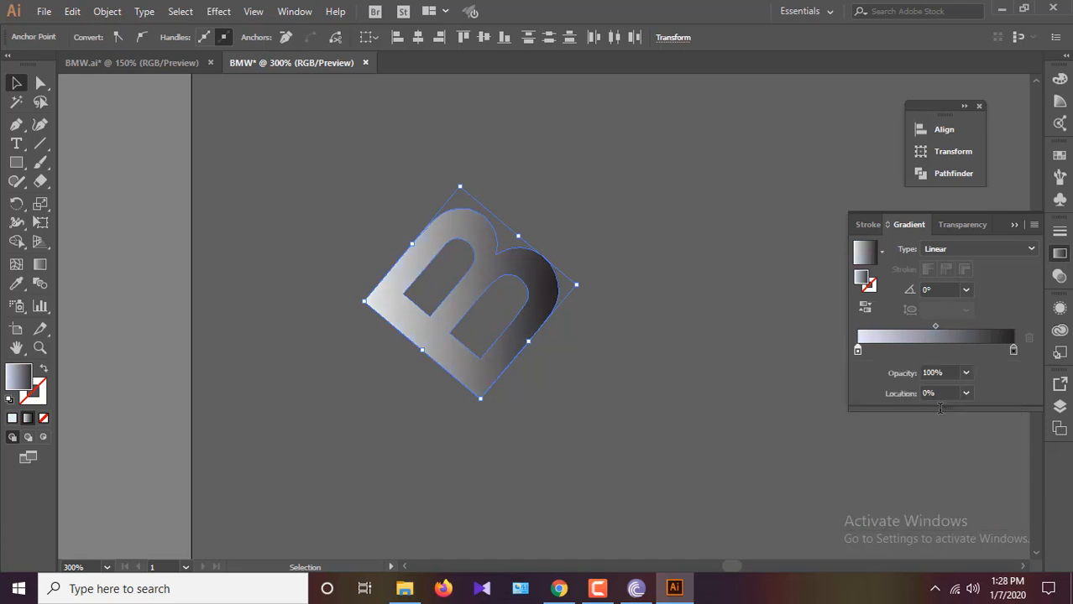
# Set the end stop of the B's gradient to white, RGB 255, 255, 255.
pyautogui.click(1013, 349)
pyautogui.doubleClick(1013, 349)
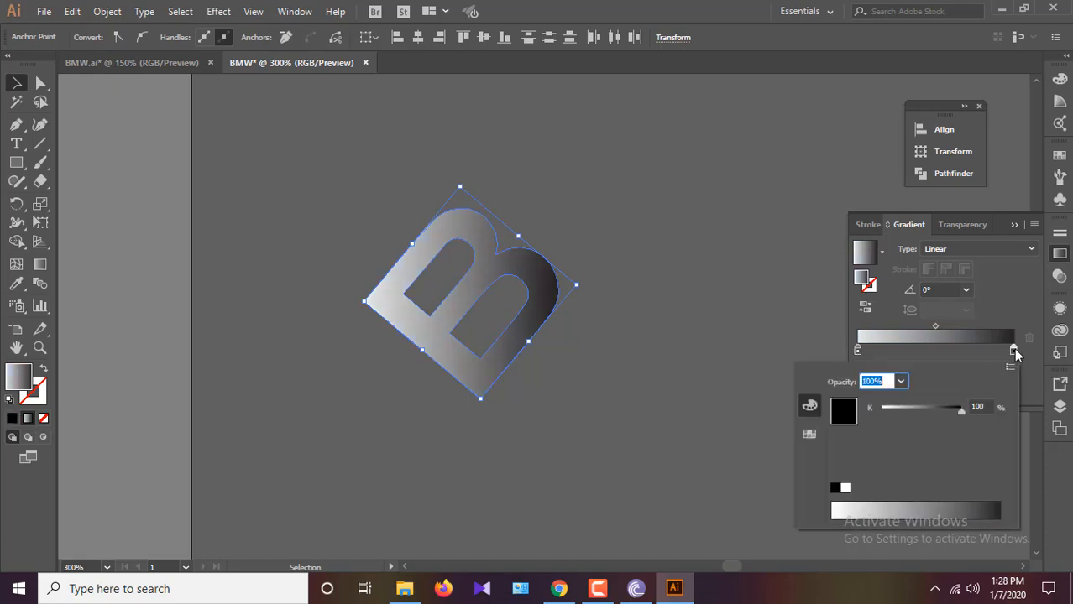
pyautogui.click(1010, 367)
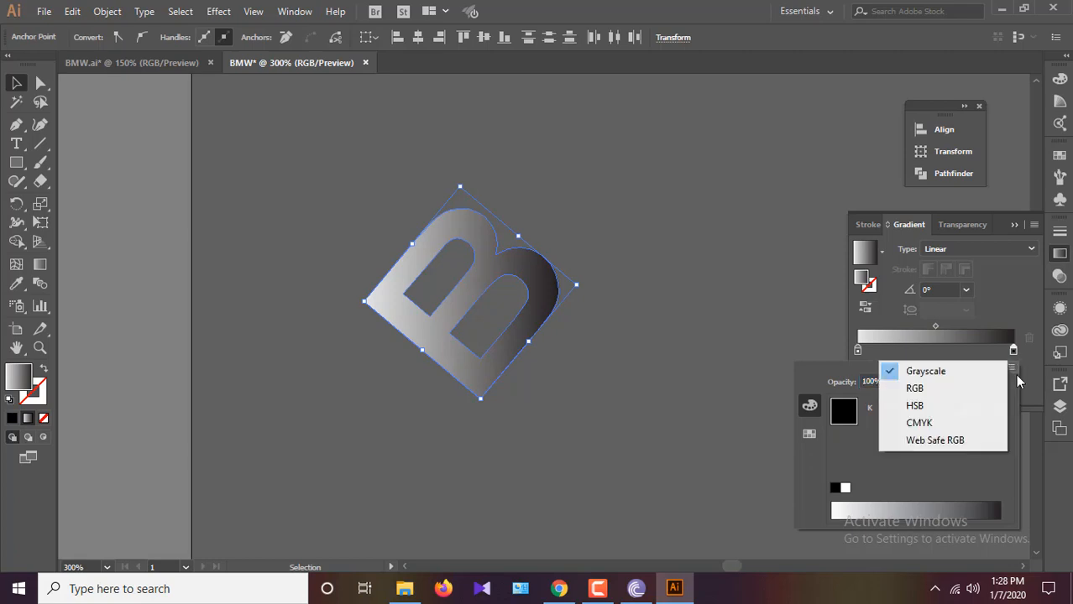
pyautogui.click(910, 386)
pyautogui.click(966, 406)
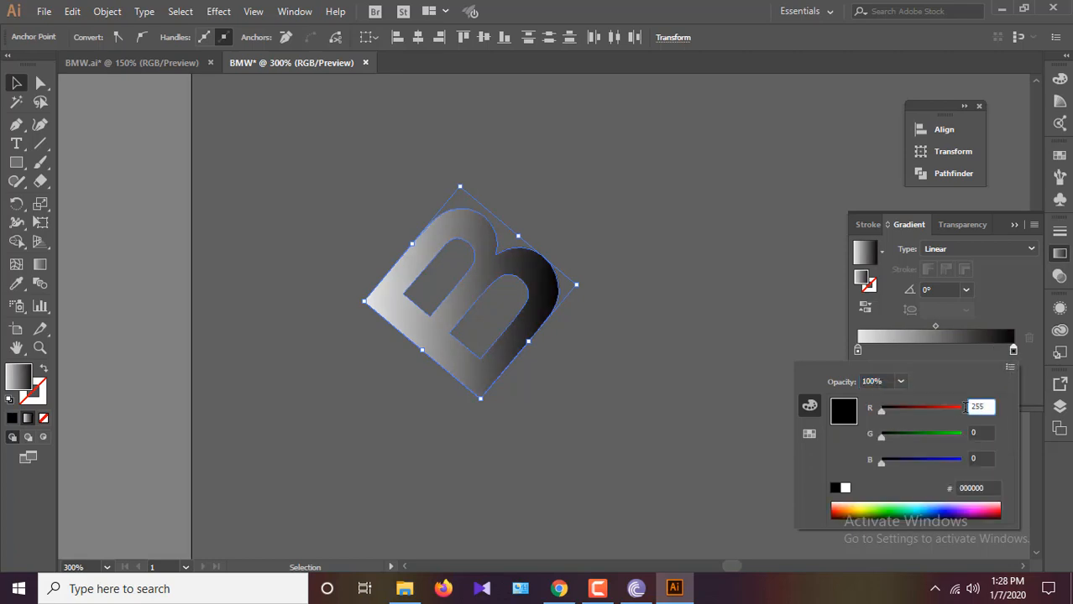
pyautogui.write('255')
pyautogui.press('Tab')
pyautogui.write('255')
pyautogui.press('Tab')
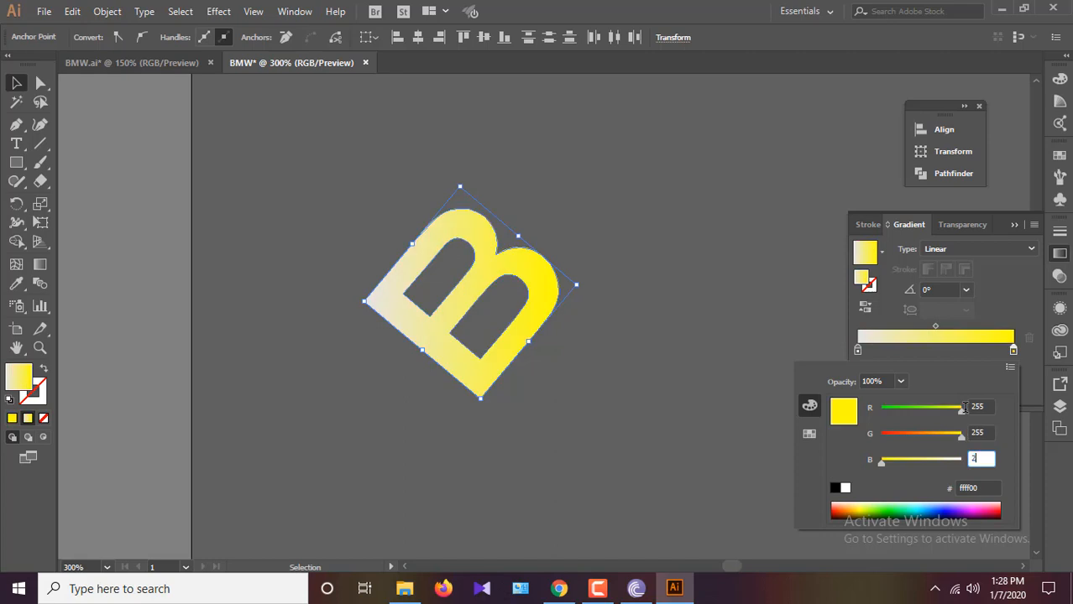
pyautogui.write('255')
pyautogui.press('Return')
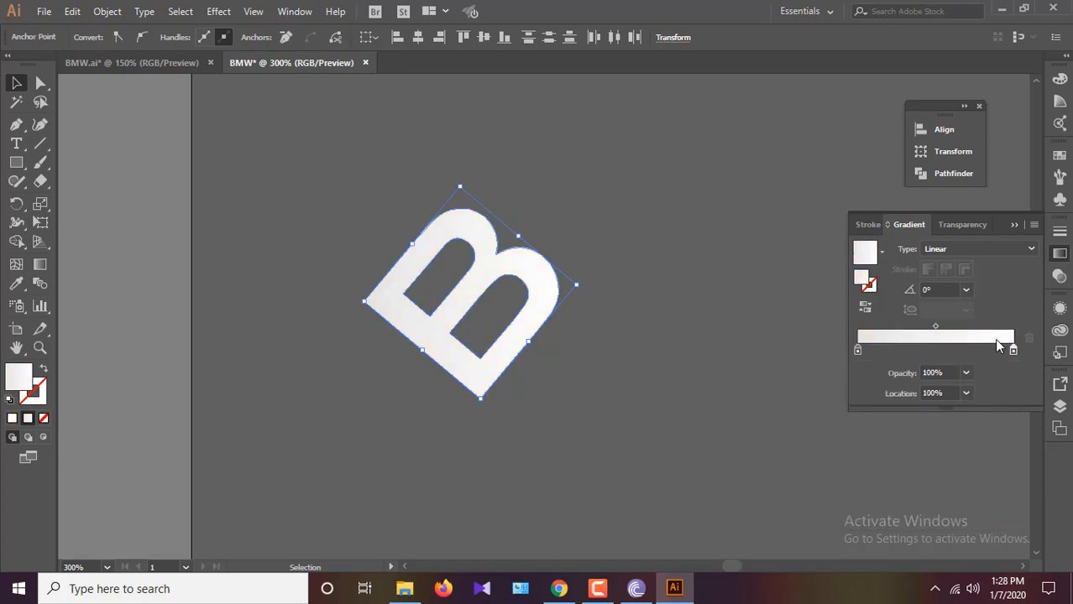
# Set the angle of the B's linear gradient to 135°.
pyautogui.click(896, 294)
pyautogui.write('135')
pyautogui.press('Return')
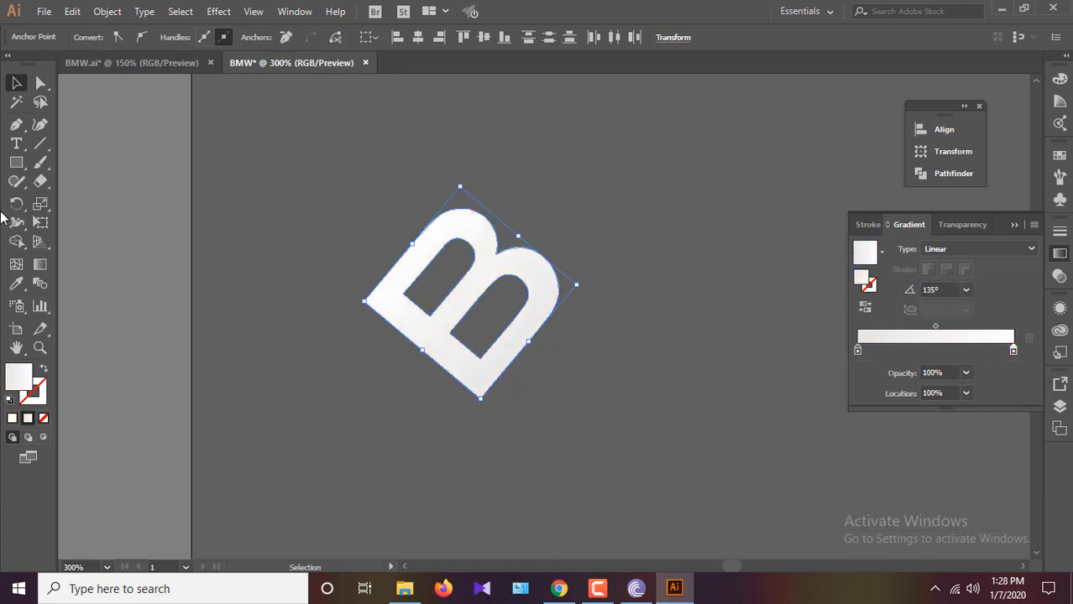
pyautogui.click(39, 263)
pyautogui.press('v')
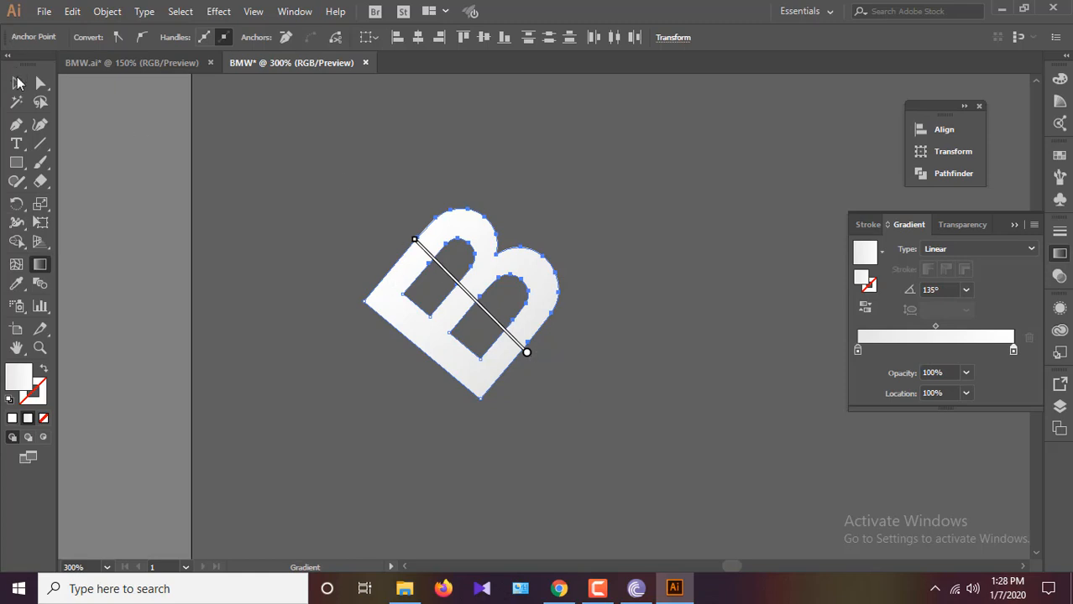
# Start a previewed Drop Shadow effect on the B with a 0 px blur and a 1 px Y offset.
pyautogui.click(236, 12)
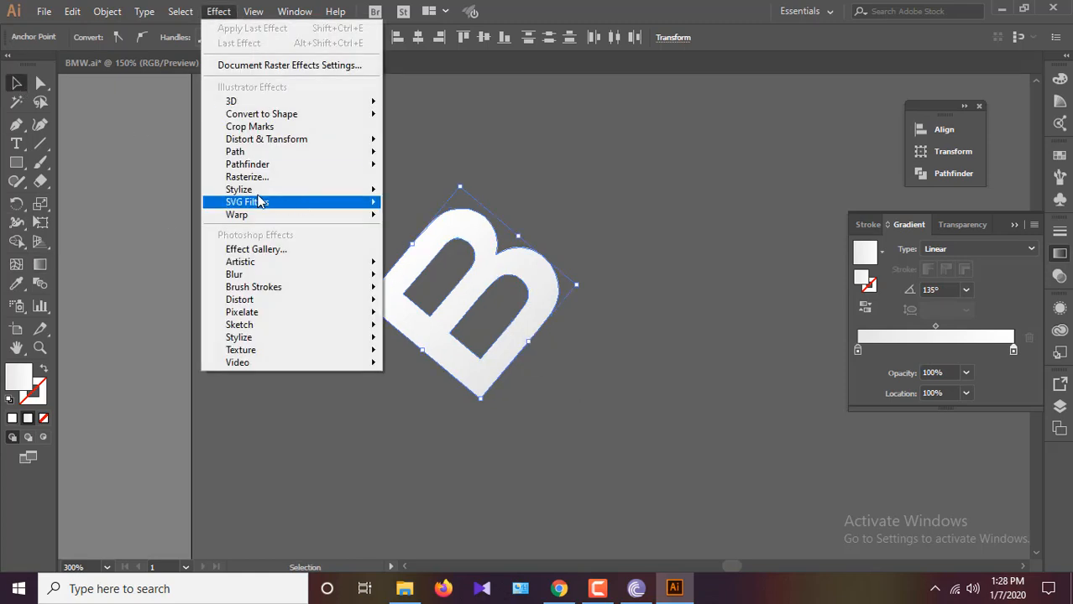
pyautogui.moveTo(336, 190)
pyautogui.click(483, 193)
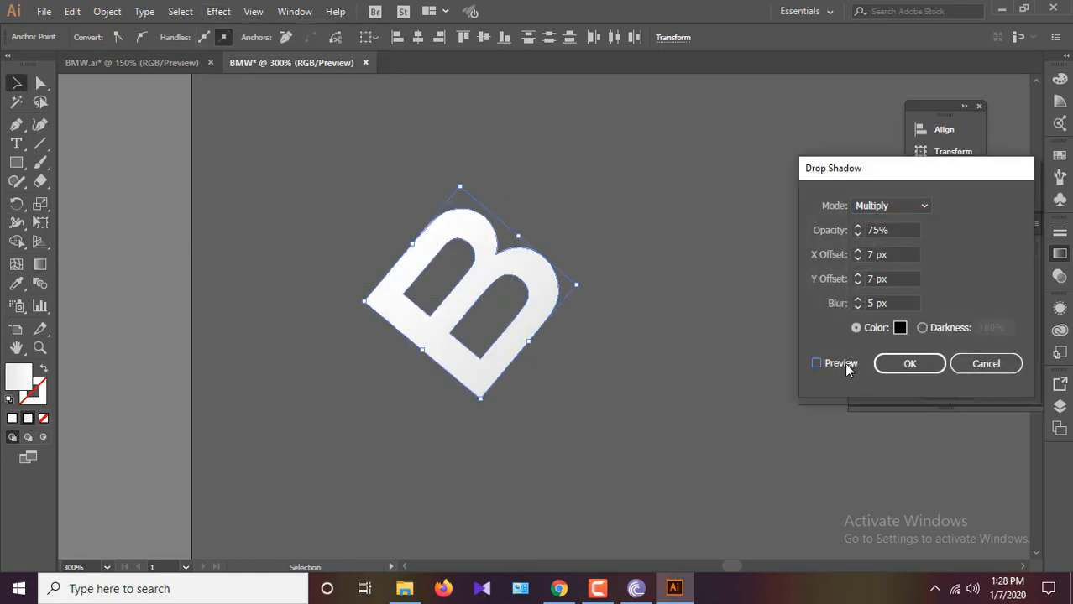
pyautogui.click(819, 363)
pyautogui.click(829, 305)
pyautogui.write('0')
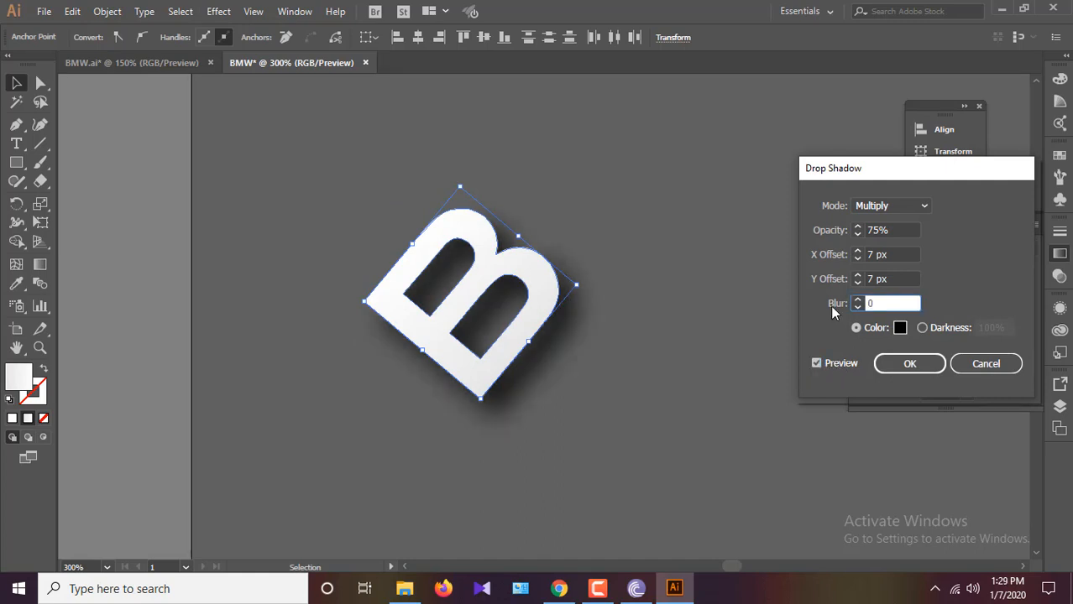
pyautogui.click(885, 279)
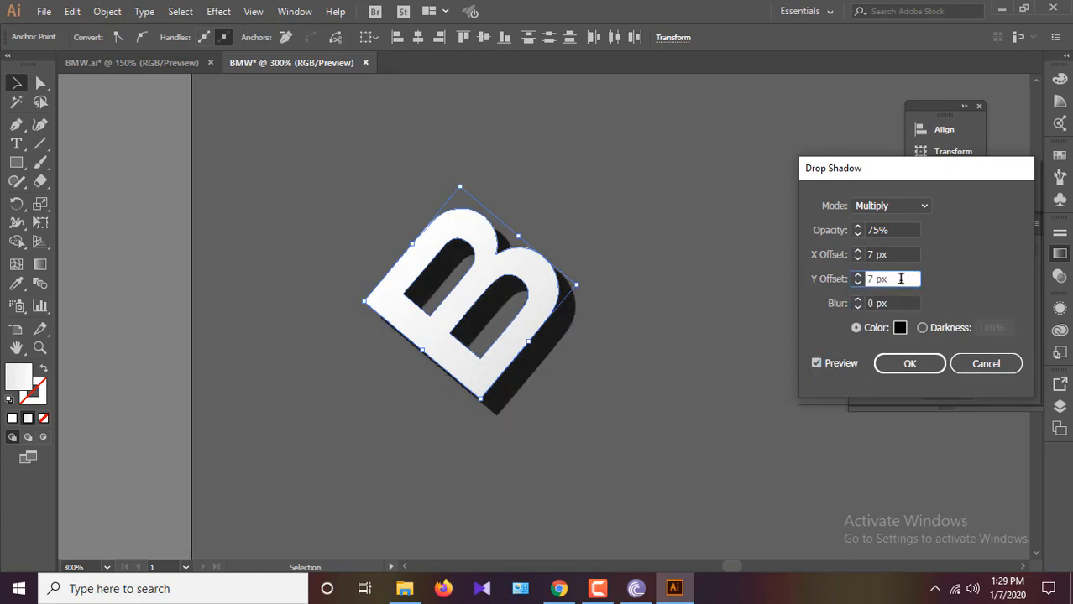
pyautogui.press('Down')
pyautogui.press('Down')
pyautogui.press('Down')
pyautogui.press('Down')
pyautogui.press('Down')
pyautogui.press('Down')
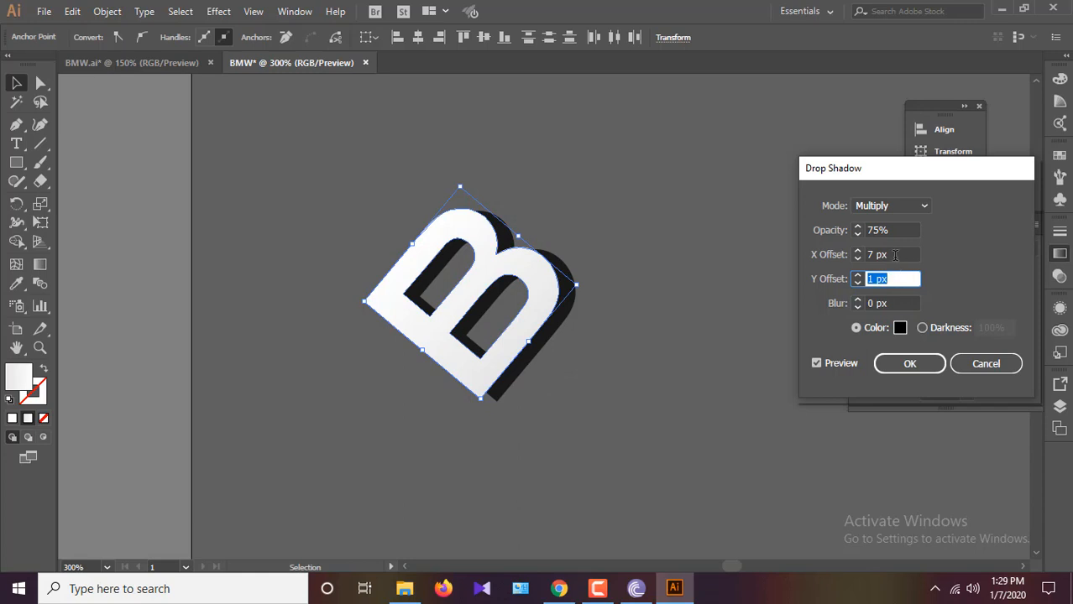
# Set the B's drop shadow to a 3 px X offset and 80% opacity, and apply the effect.
pyautogui.click(894, 255)
pyautogui.press('Down')
pyautogui.press('Down')
pyautogui.press('Down')
pyautogui.press('Down')
pyautogui.click(890, 230)
pyautogui.press('Up')
pyautogui.press('Up')
pyautogui.press('Up')
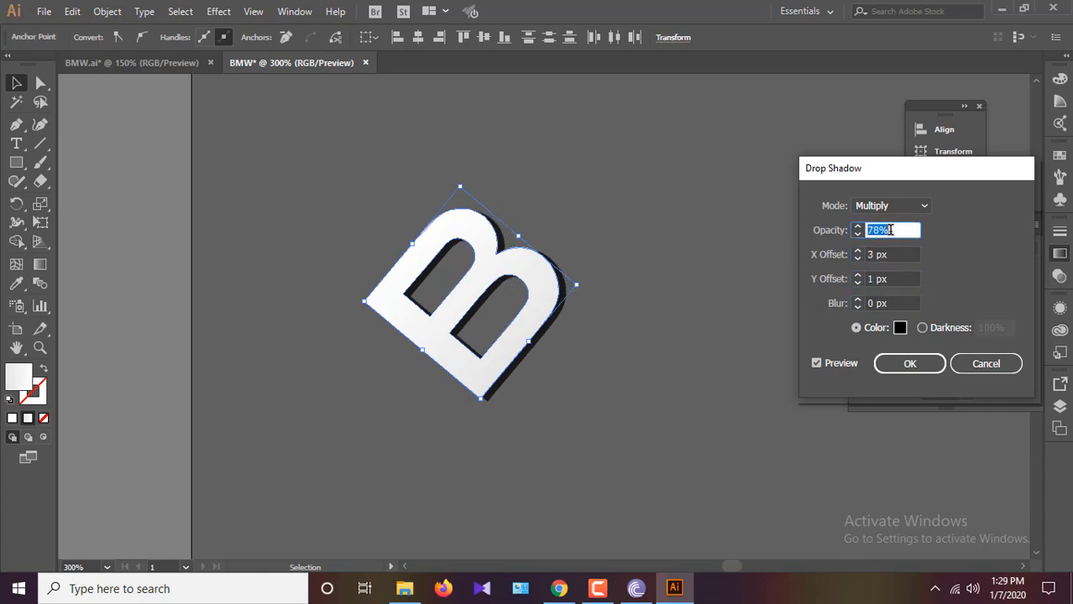
pyautogui.click(909, 363)
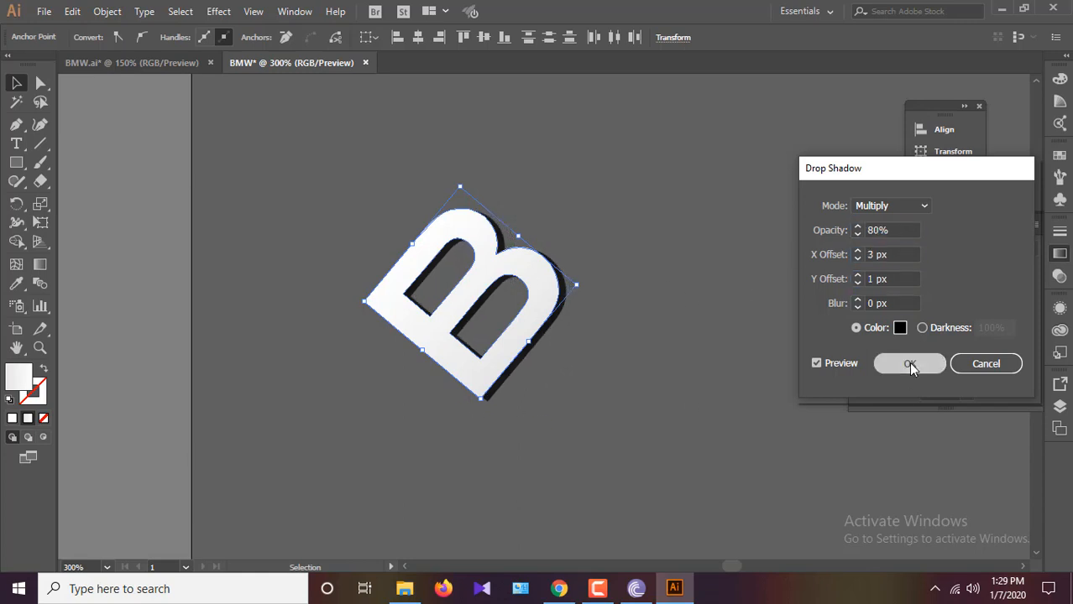
# Move the B up toward the artboard edge and place a separate Arial Bold 90 pt letter M beside it.
pyautogui.moveTo(495, 253); pyautogui.dragTo(298, 154)
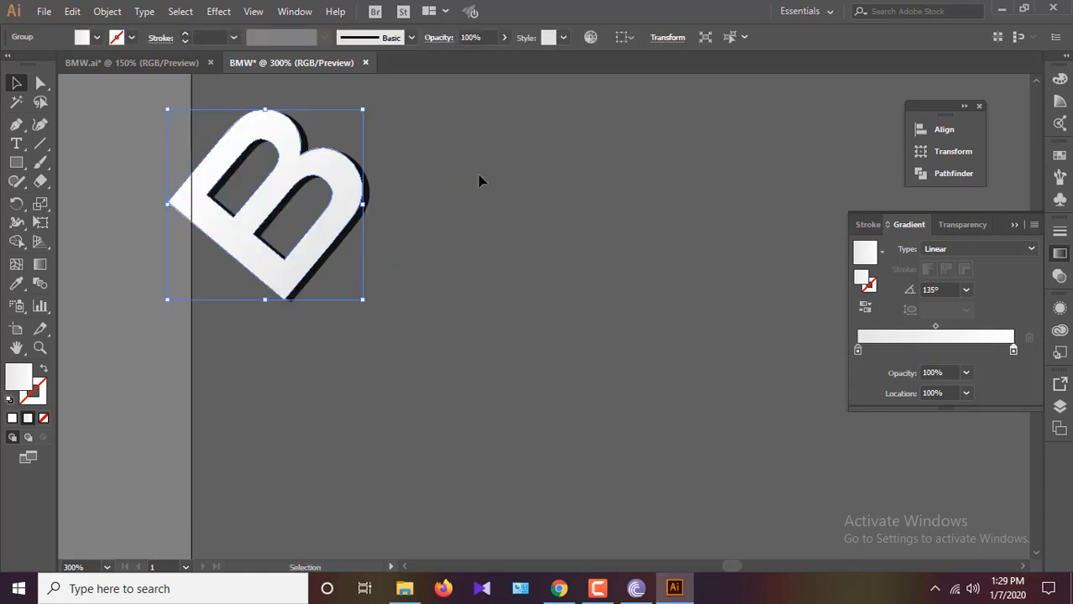
pyautogui.click(16, 146)
pyautogui.click(593, 284)
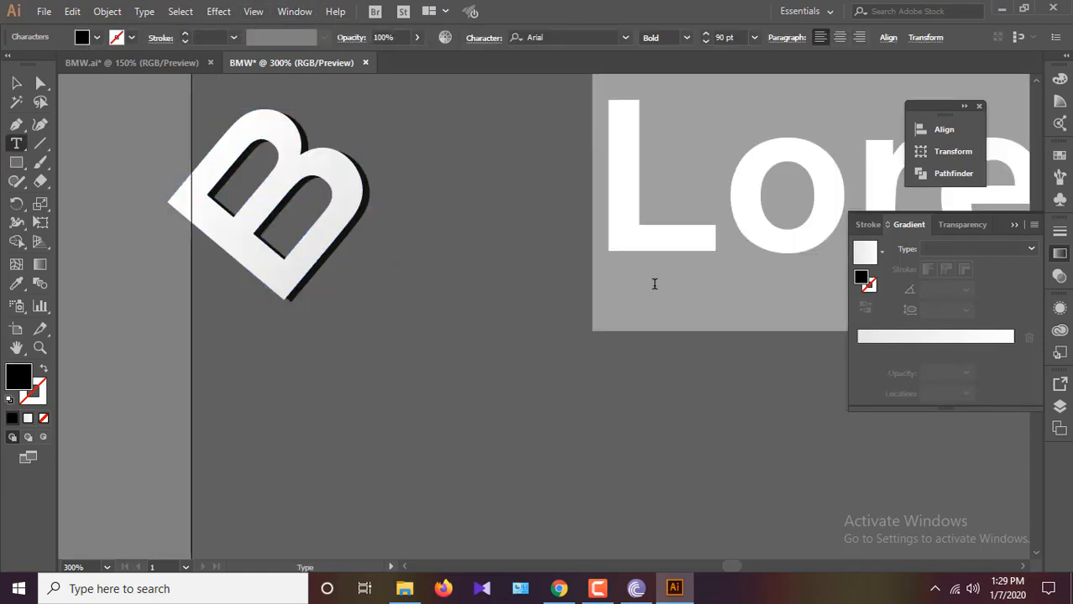
pyautogui.write('M')
pyautogui.press('Escape')
pyautogui.moveTo(617, 172); pyautogui.dragTo(451, 126)
# Add a separate Arial Bold 90 pt letter W below and to the right of the M.
pyautogui.click(16, 143)
pyautogui.click(654, 359)
pyautogui.write('W')
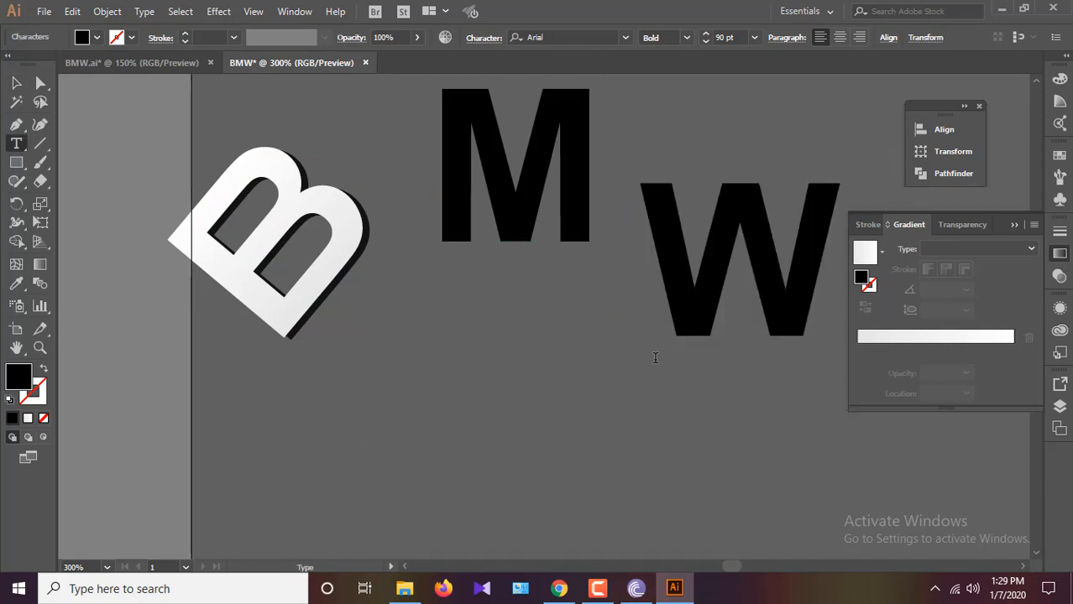
pyautogui.press('Escape')
# Copy the B's light gray gradient fill onto the M with the Eyedropper tool.
pyautogui.click(487, 196)
pyautogui.click(16, 284)
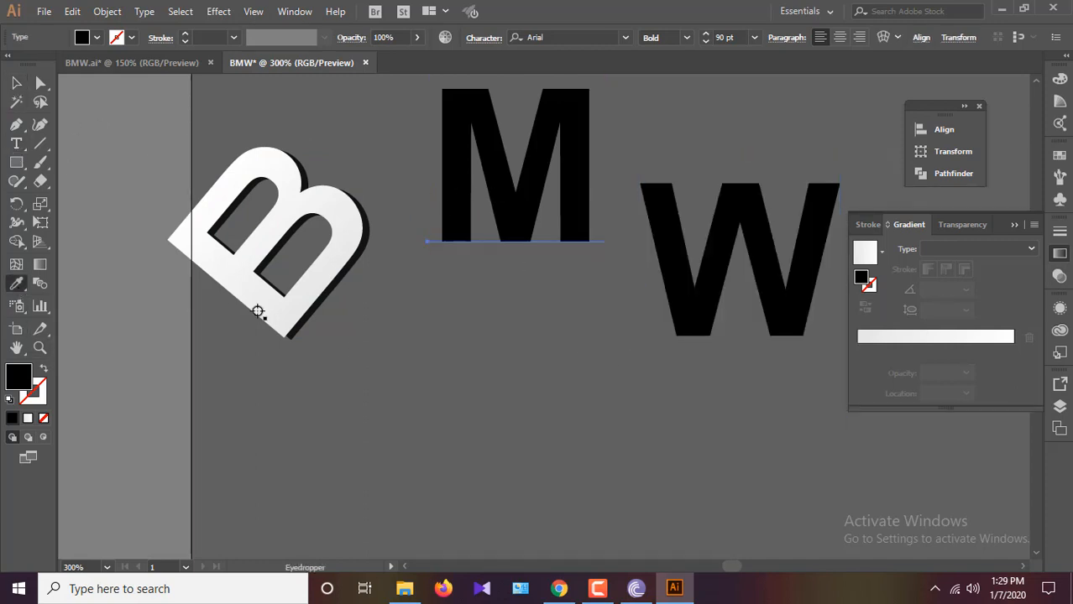
pyautogui.click(262, 309)
pyautogui.press('v')
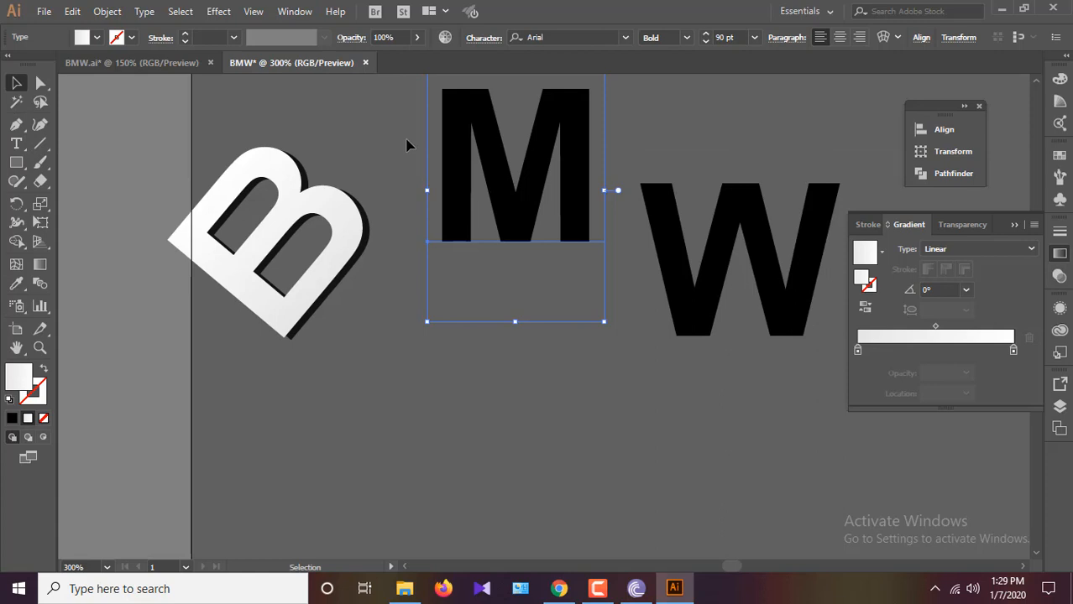
# Expand the M text into shapes and fill it with the light gray linear gradient.
pyautogui.click(106, 11)
pyautogui.click(156, 160)
pyautogui.press('Return')
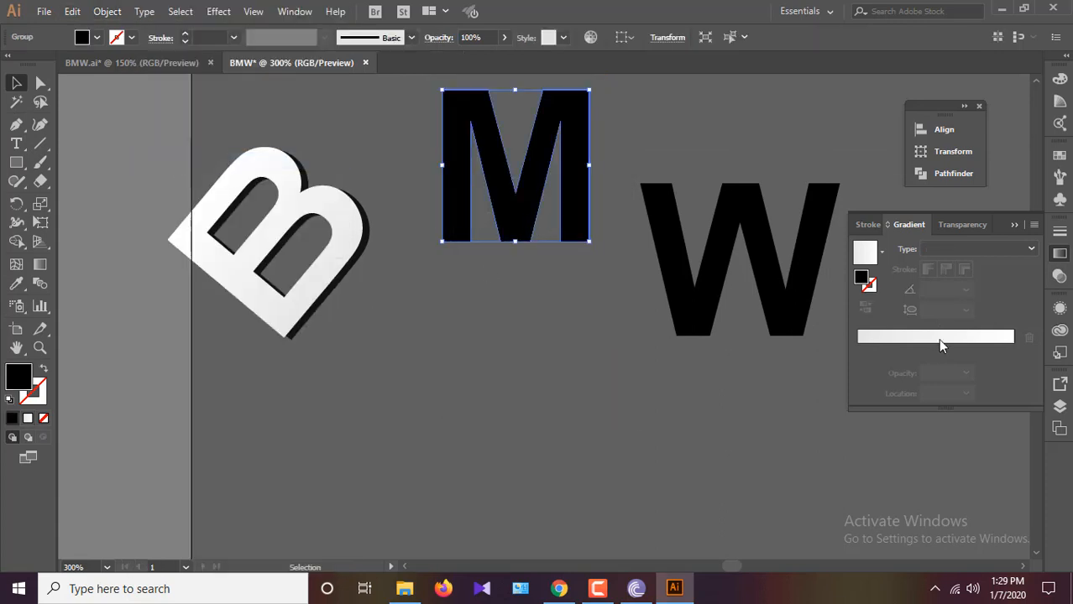
pyautogui.click(940, 337)
# Set the M's gradient angle to 90° and redraw the gradient from the letter's base to its upper edge.
pyautogui.click(936, 290)
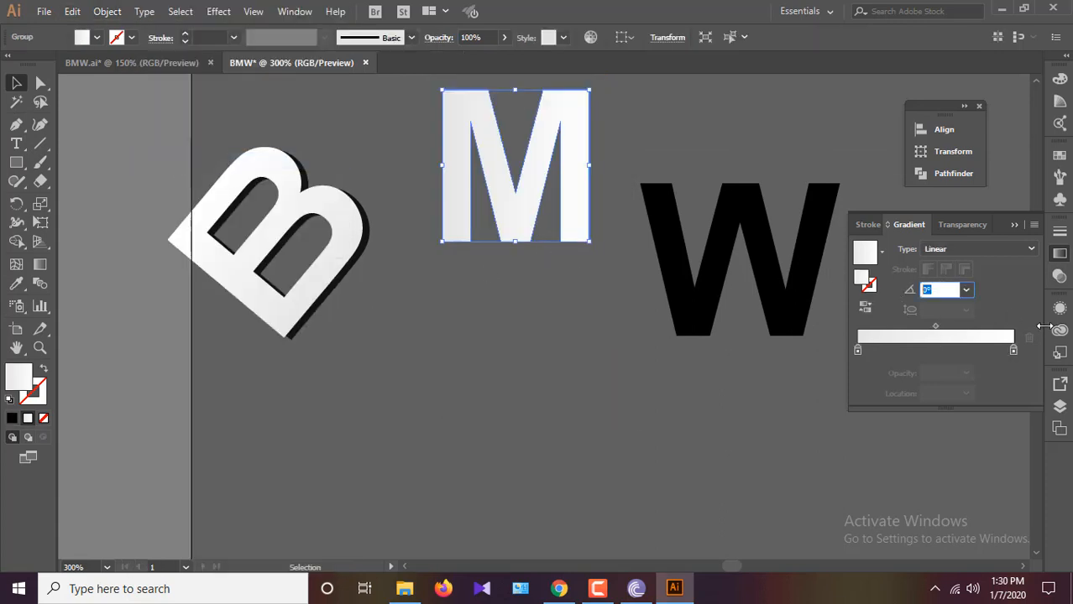
pyautogui.press('BackSpace')
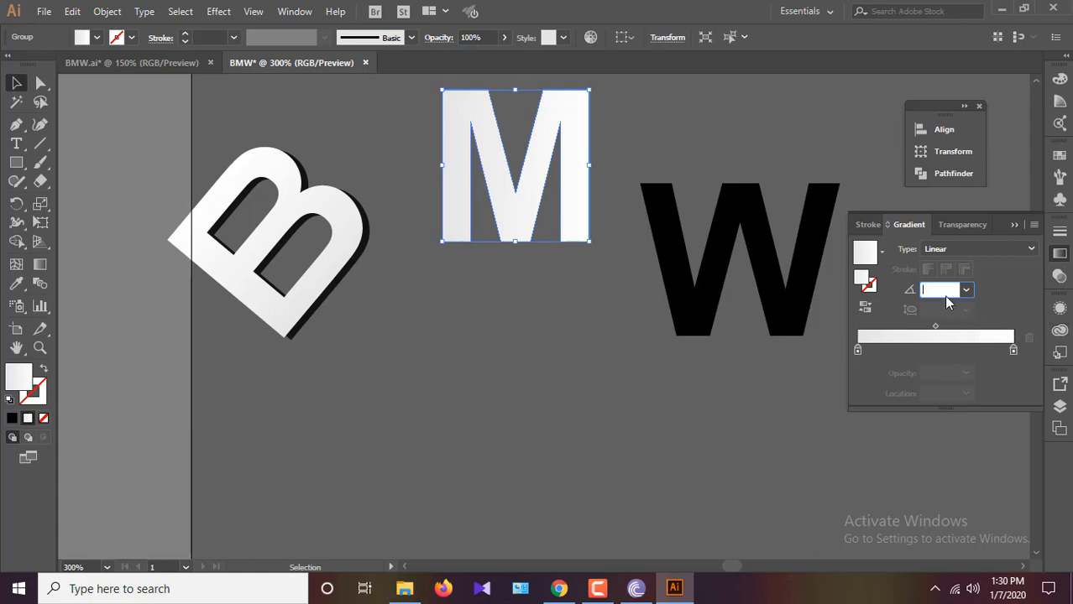
pyautogui.write('90')
pyautogui.press('Return')
pyautogui.press('g')
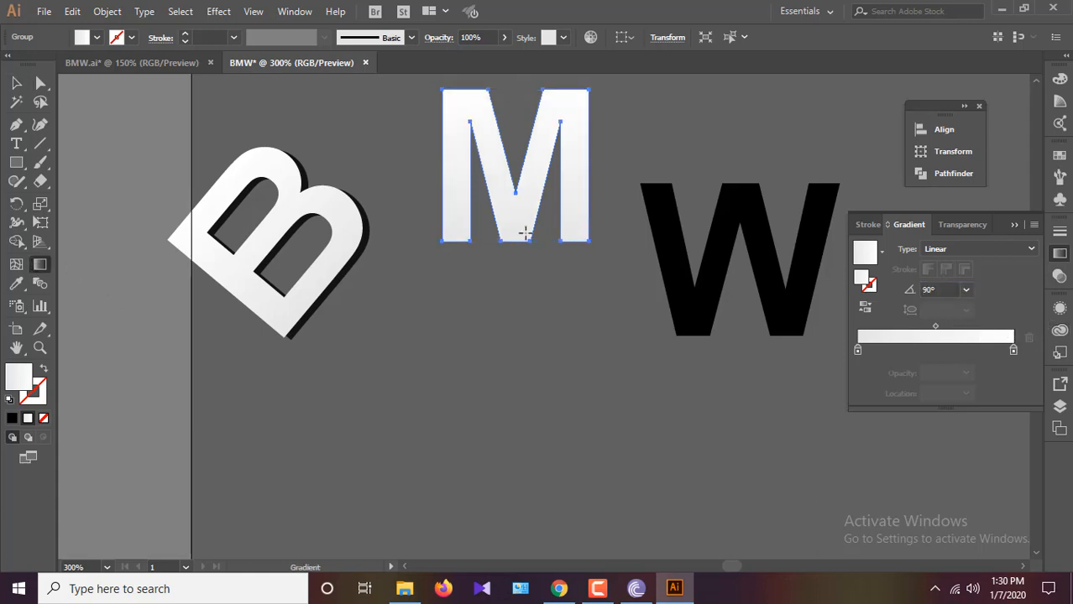
pyautogui.moveTo(514, 240); pyautogui.dragTo(507, 89)
pyautogui.press('v')
pyautogui.click(707, 290)
pyautogui.click(570, 220)
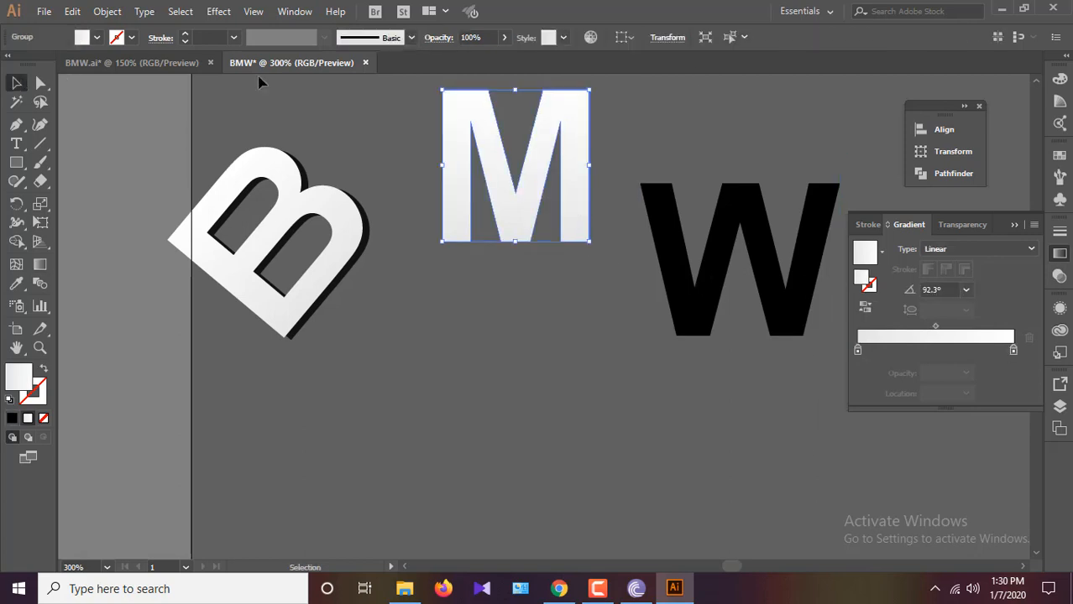
# Start a previewed drop shadow on the M with Normal mode and a 2 px X offset.
pyautogui.click(108, 12)
pyautogui.click(107, 12)
pyautogui.click(218, 11)
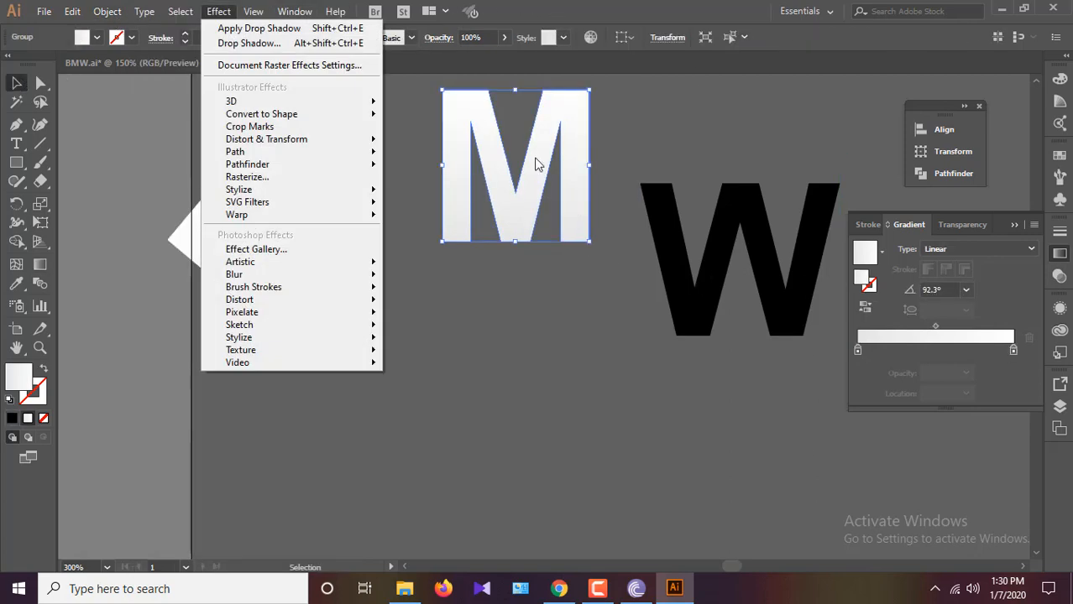
pyautogui.moveTo(257, 194)
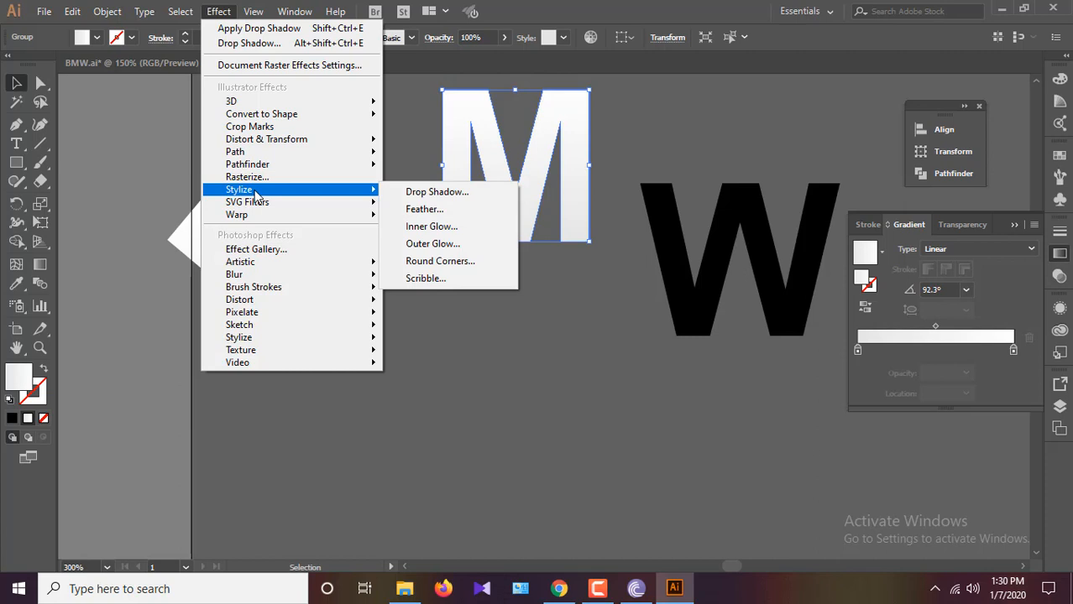
pyautogui.click(437, 191)
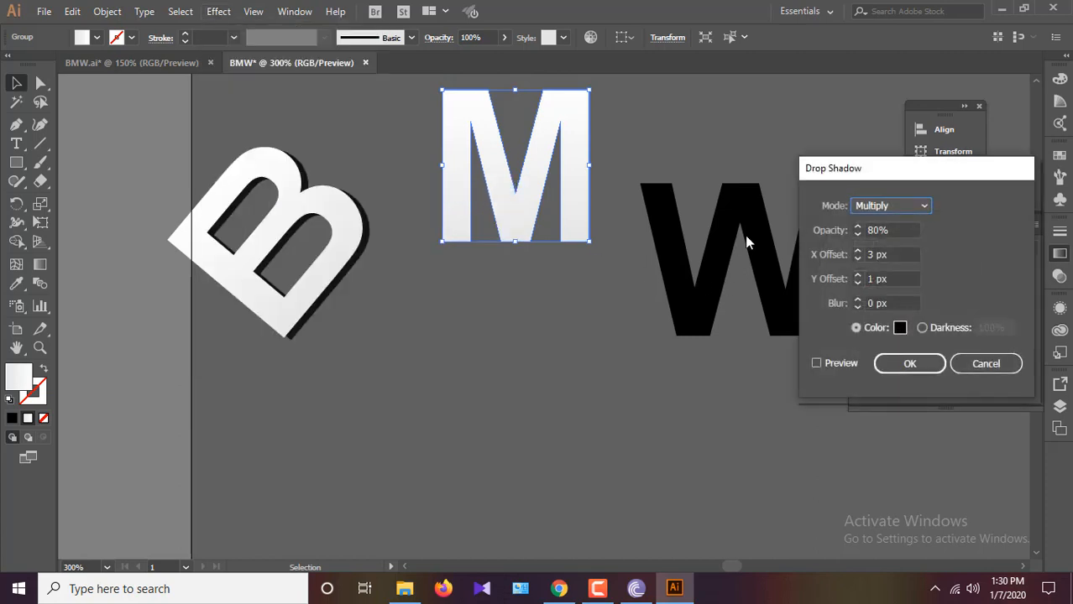
pyautogui.click(911, 207)
pyautogui.click(896, 225)
pyautogui.click(857, 259)
pyautogui.click(816, 363)
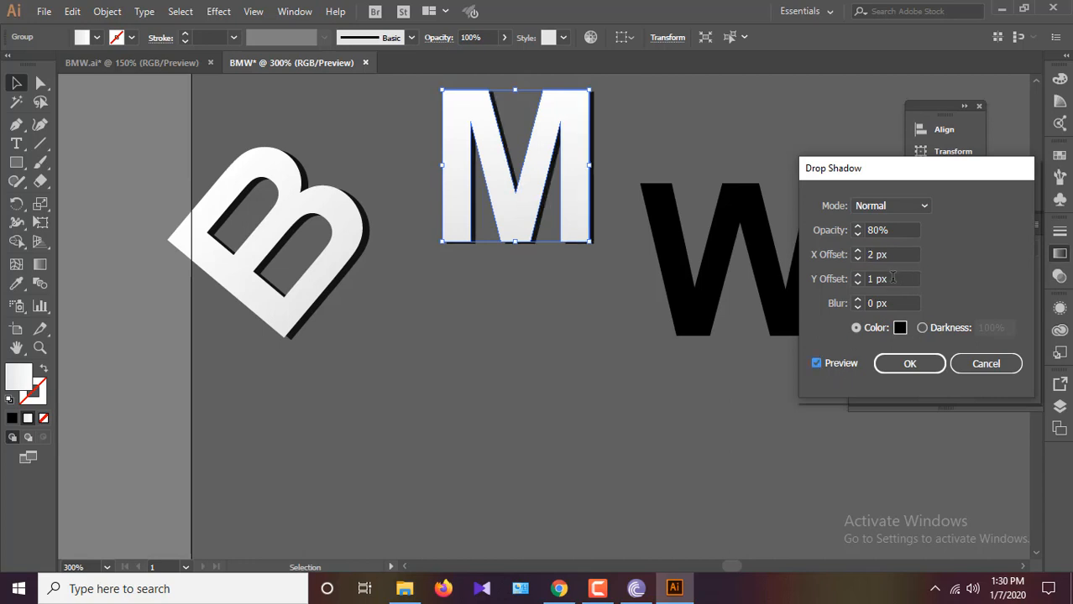
# Set the M's drop shadow Y offset to 3 px and apply the effect.
pyautogui.click(901, 278)
pyautogui.press('Up')
pyautogui.press('Up')
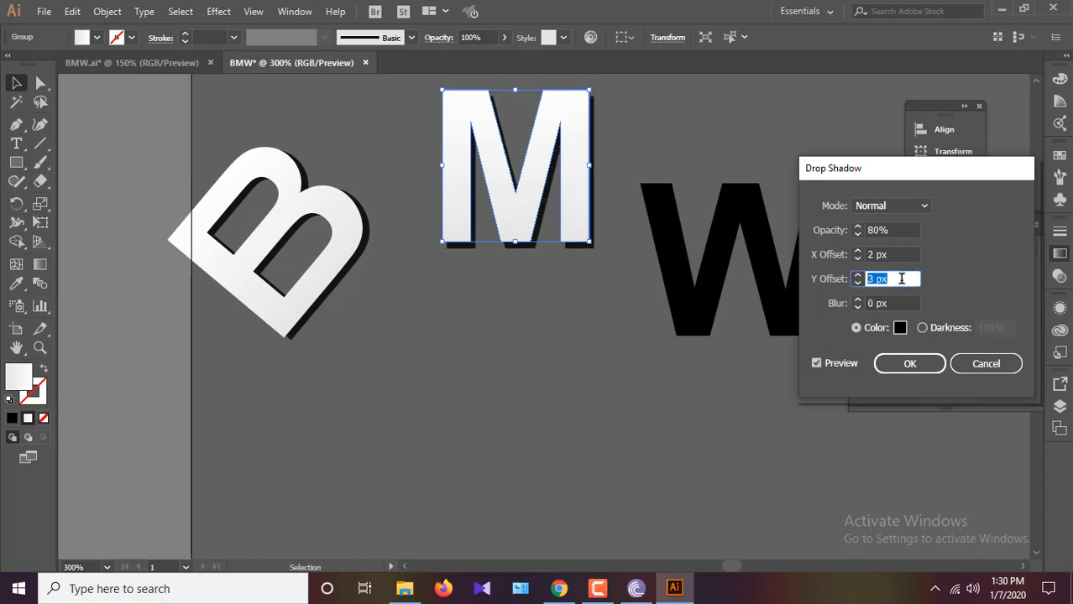
pyautogui.click(891, 364)
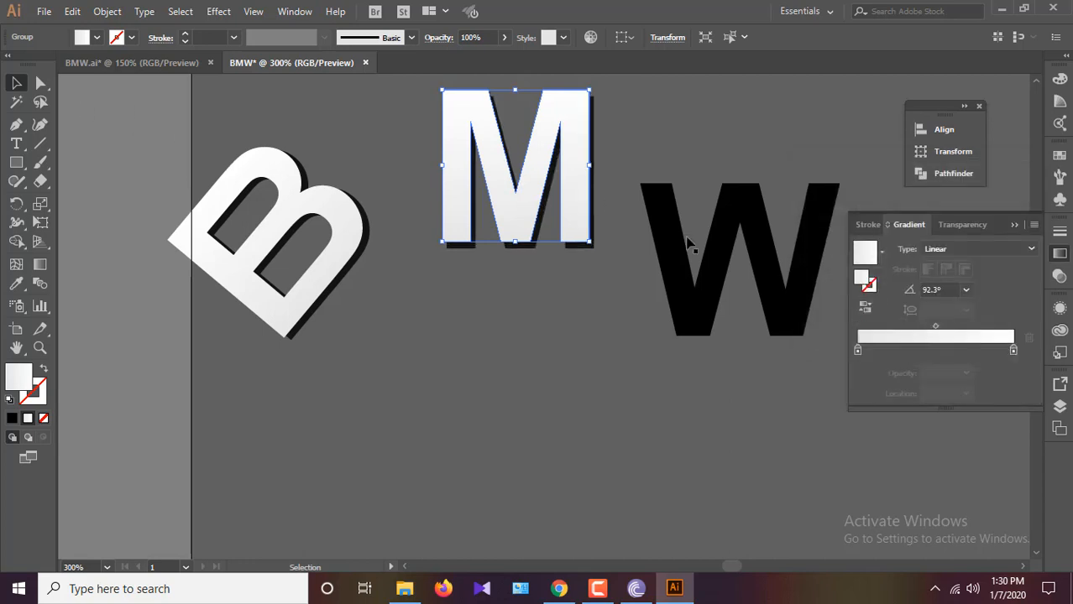
# Expand the W text's object and fill into editable shapes.
pyautogui.click(766, 272)
pyautogui.click(106, 11)
pyautogui.click(139, 161)
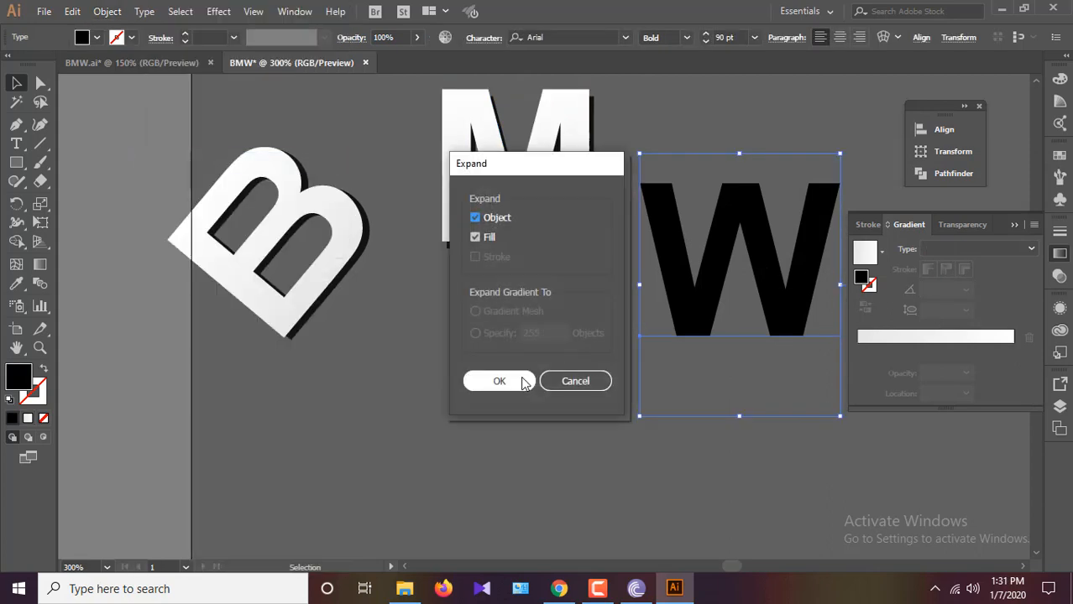
pyautogui.click(498, 379)
# Copy the B's light gray gradient onto the W and run it vertically from base to upper edge.
pyautogui.click(16, 284)
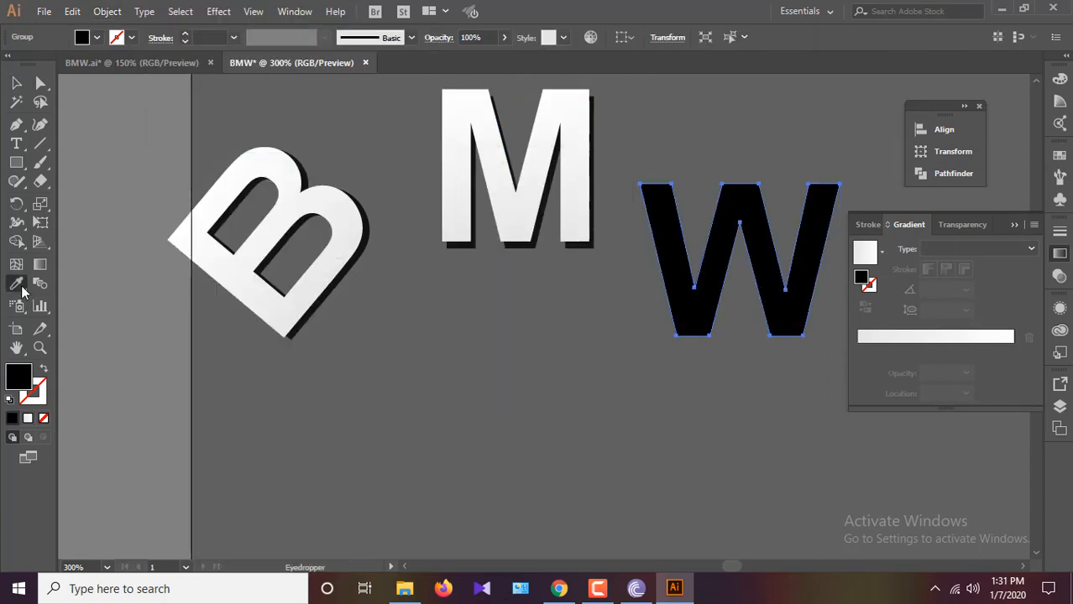
pyautogui.click(320, 283)
pyautogui.press('g')
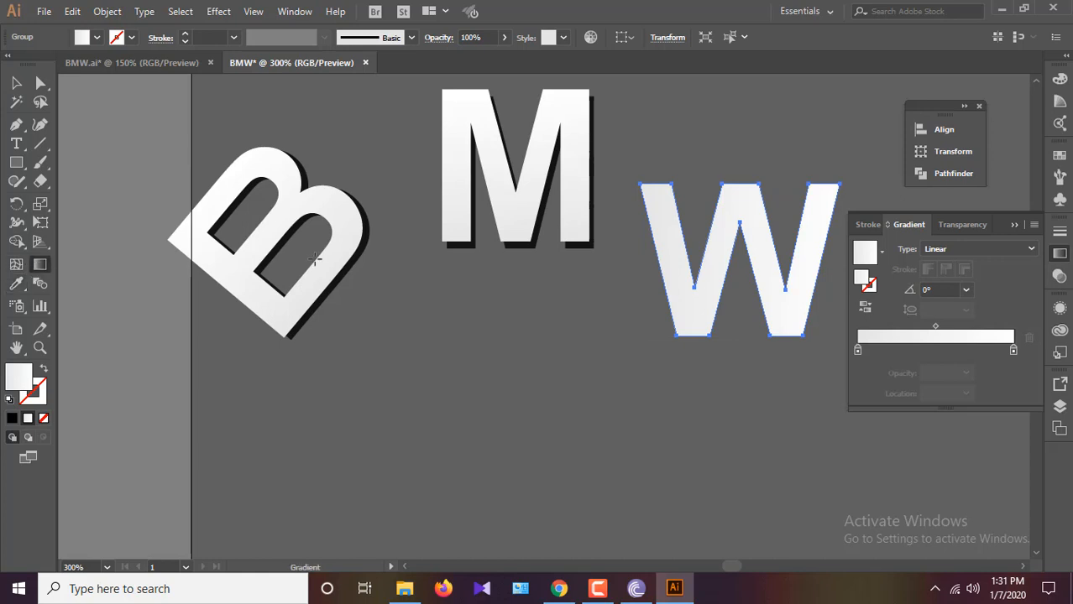
pyautogui.moveTo(744, 336); pyautogui.dragTo(743, 190)
pyautogui.press('v')
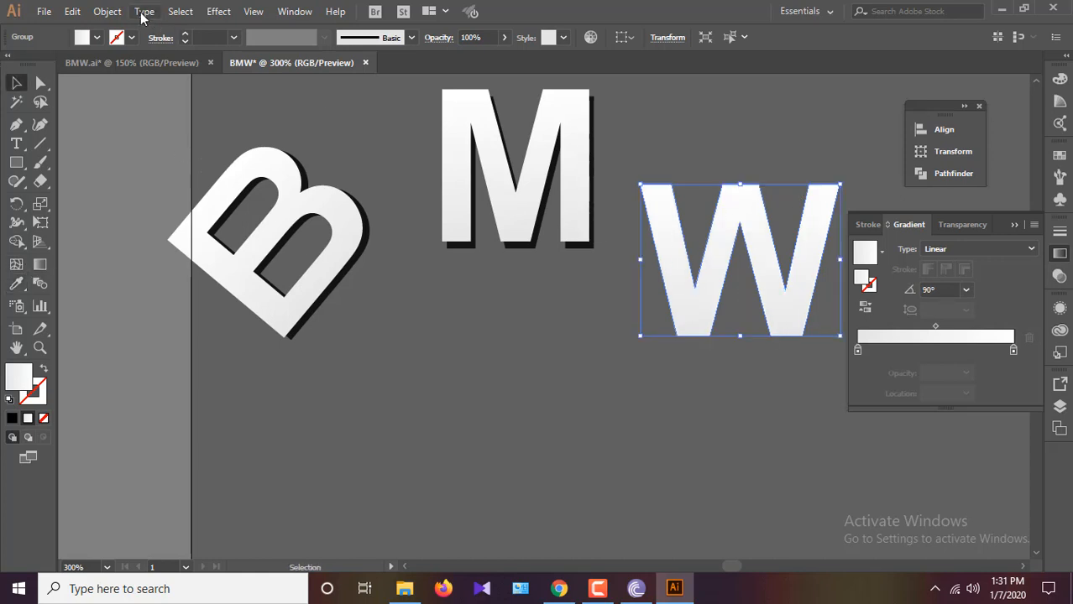
# Start a drop shadow on the W with a 3 px X offset and preview turned on.
pyautogui.click(107, 11)
pyautogui.click(373, 11)
pyautogui.click(218, 11)
pyautogui.moveTo(259, 190)
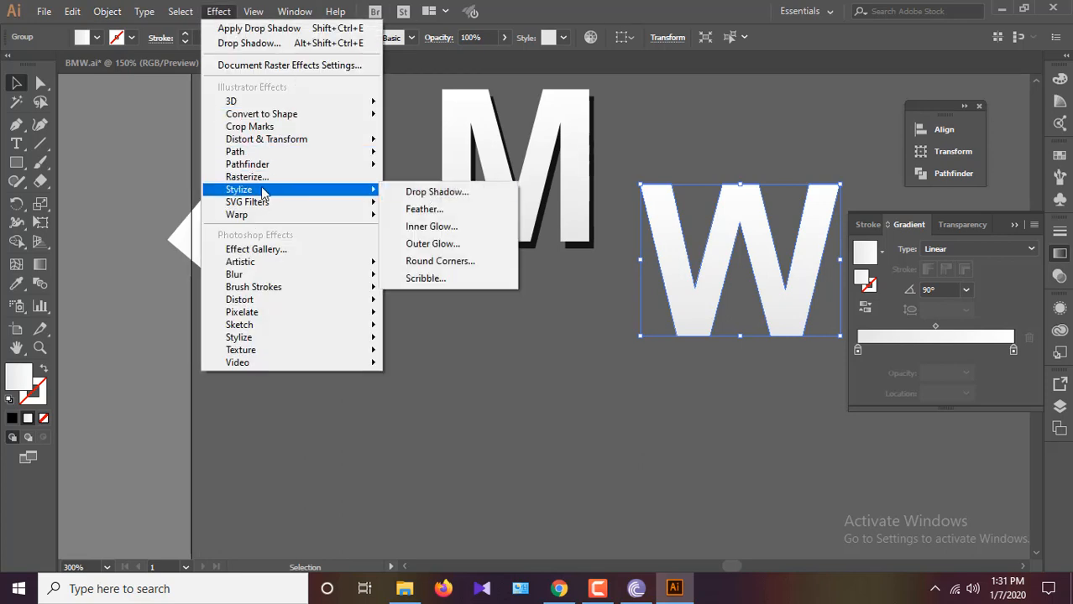
pyautogui.click(436, 190)
pyautogui.moveTo(895, 177); pyautogui.dragTo(948, 153)
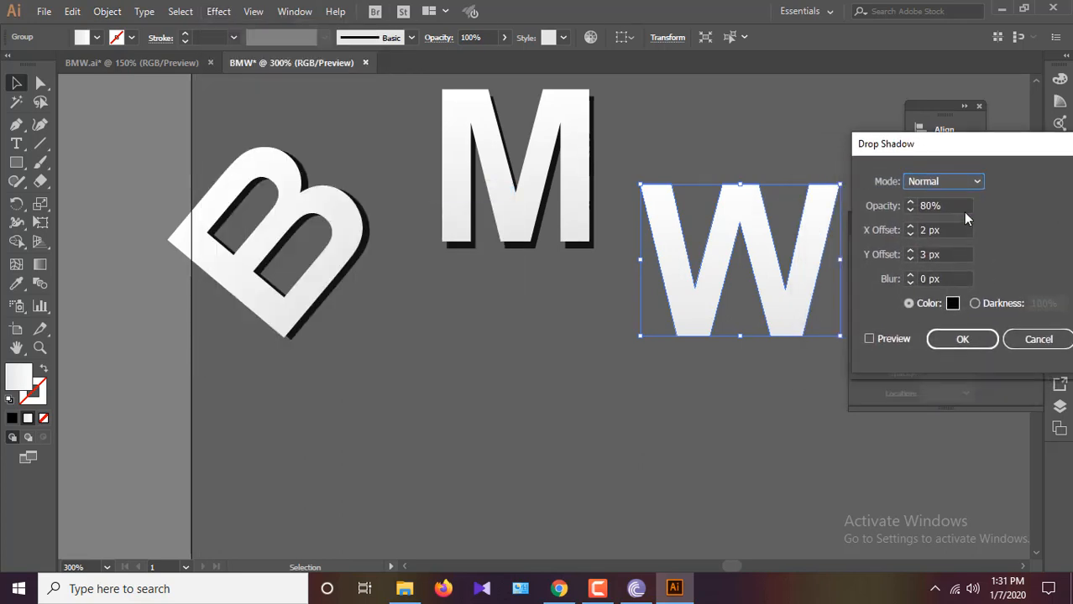
pyautogui.click(953, 231)
pyautogui.press('Up')
pyautogui.click(894, 339)
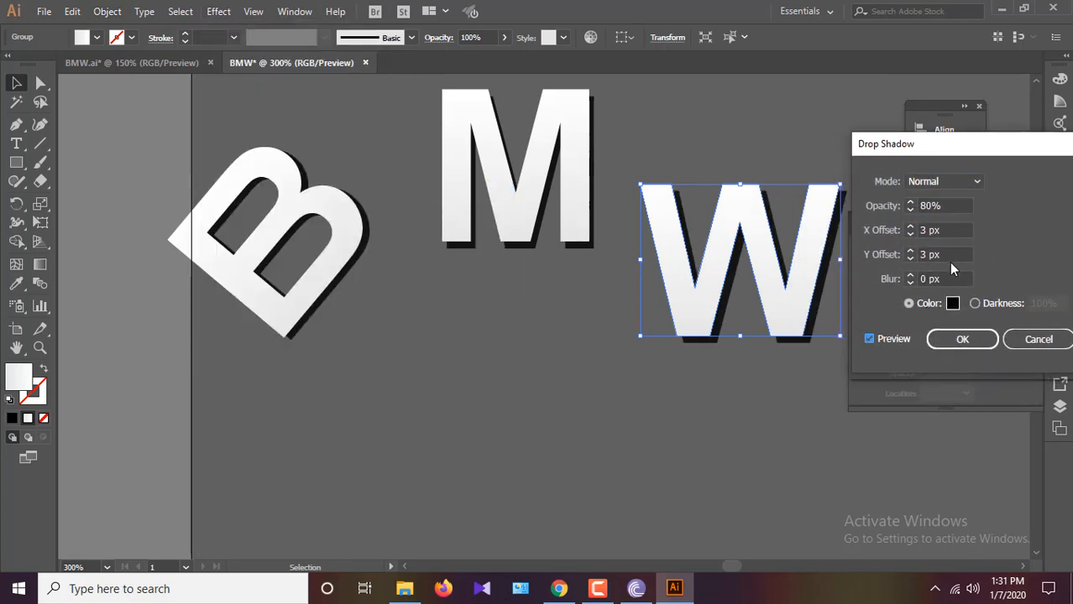
# Set the W's drop shadow to a -1 px X offset and 3 px Y offset, and apply the effect.
pyautogui.click(949, 255)
pyautogui.press('Down')
pyautogui.press('Down')
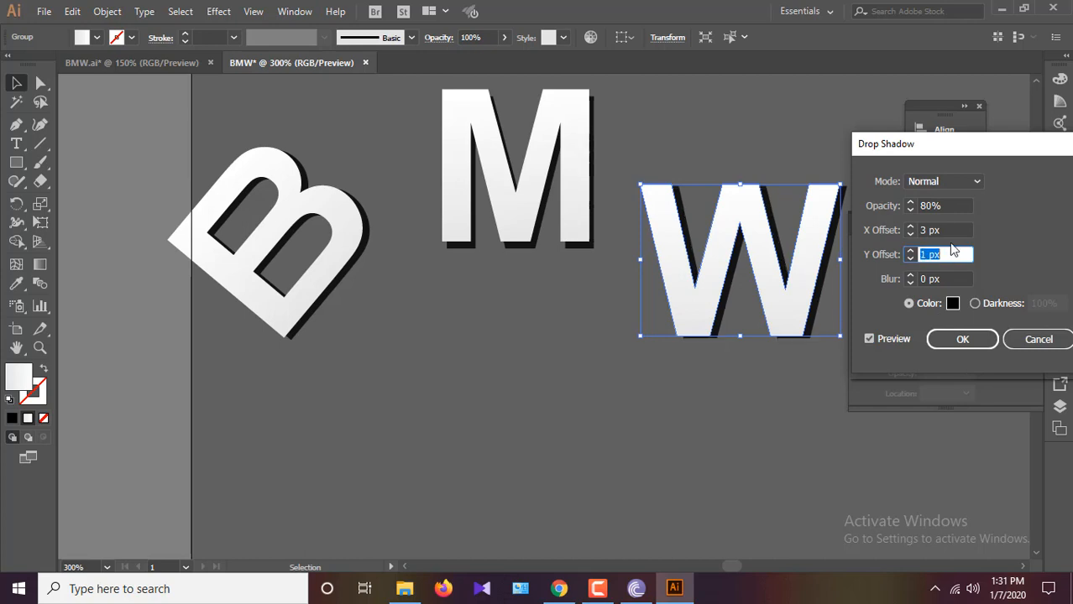
pyautogui.hotkey('shift', 'Tab')
pyautogui.press('Down')
pyautogui.press('Down')
pyautogui.press('Down')
pyautogui.press('Down')
pyautogui.click(951, 255)
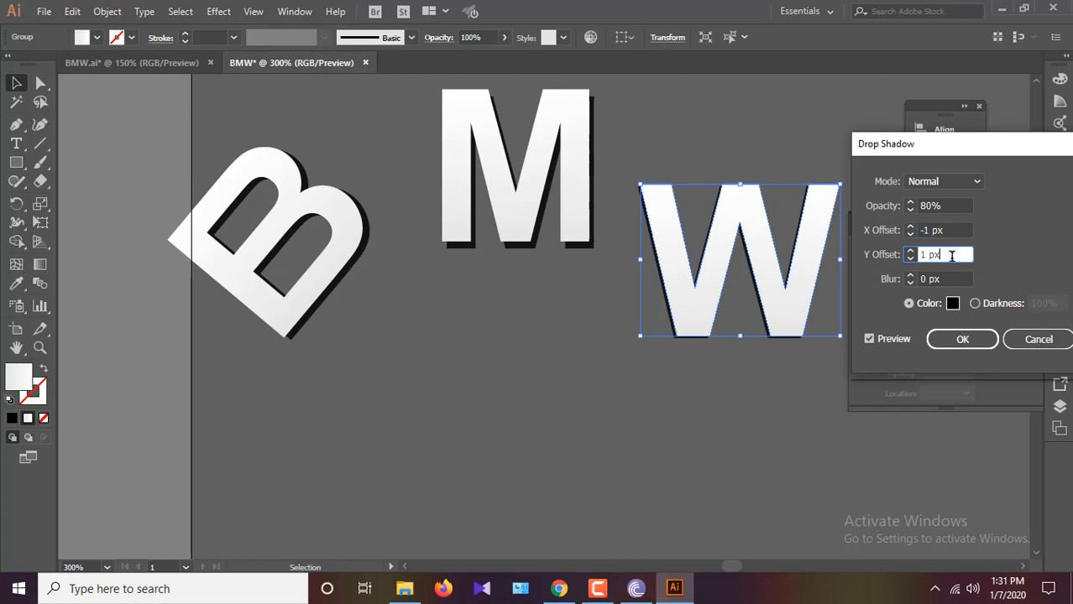
pyautogui.press('Up')
pyautogui.press('Up')
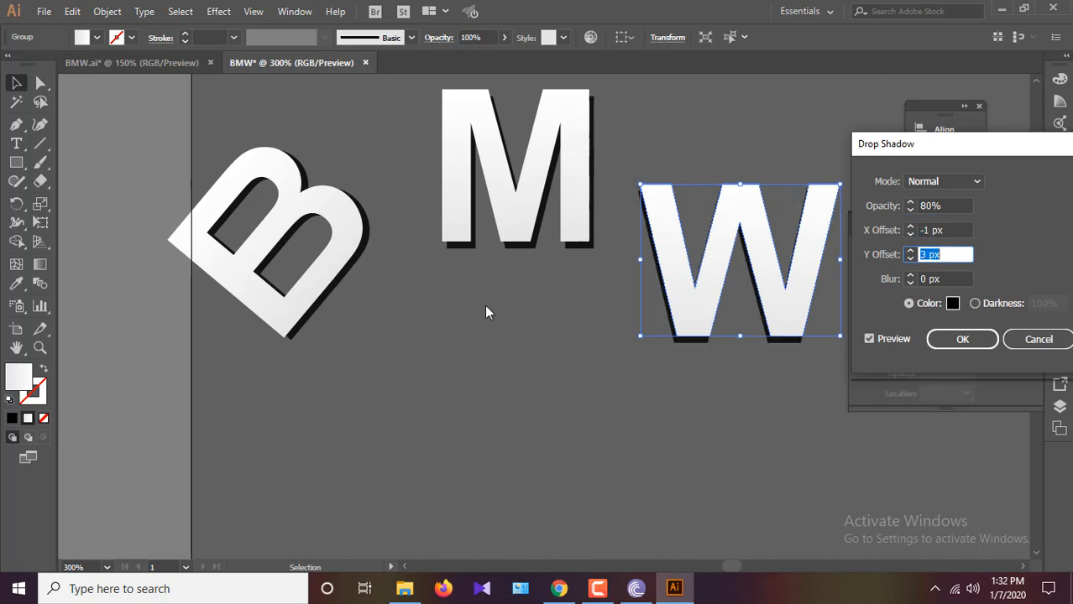
pyautogui.click(959, 339)
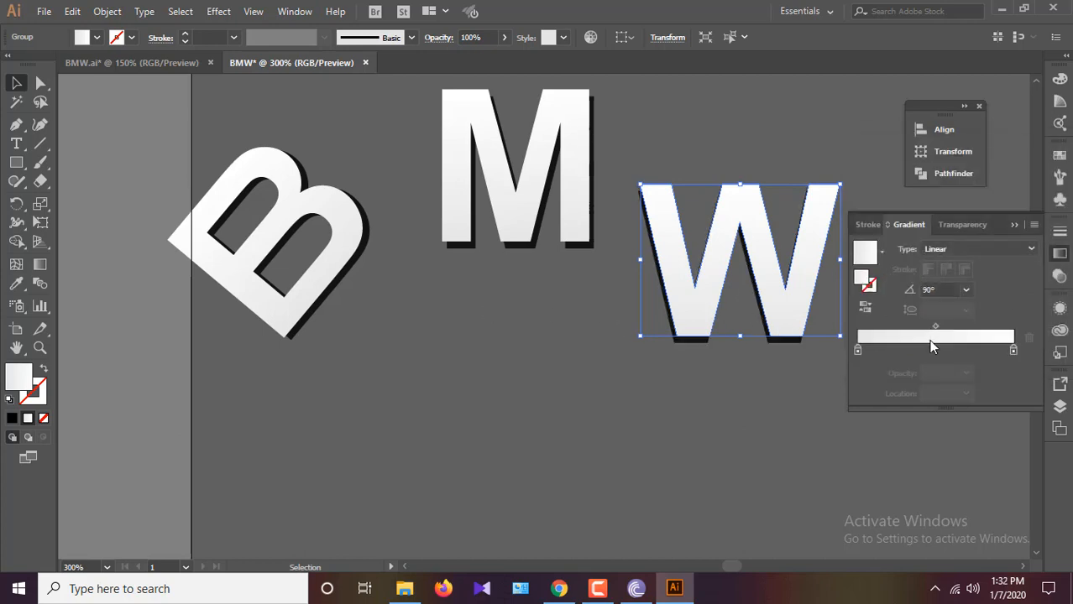
# Rotate the W by -50° and deselect it.
pyautogui.click(667, 37)
pyautogui.click(561, 104)
pyautogui.write('-5')
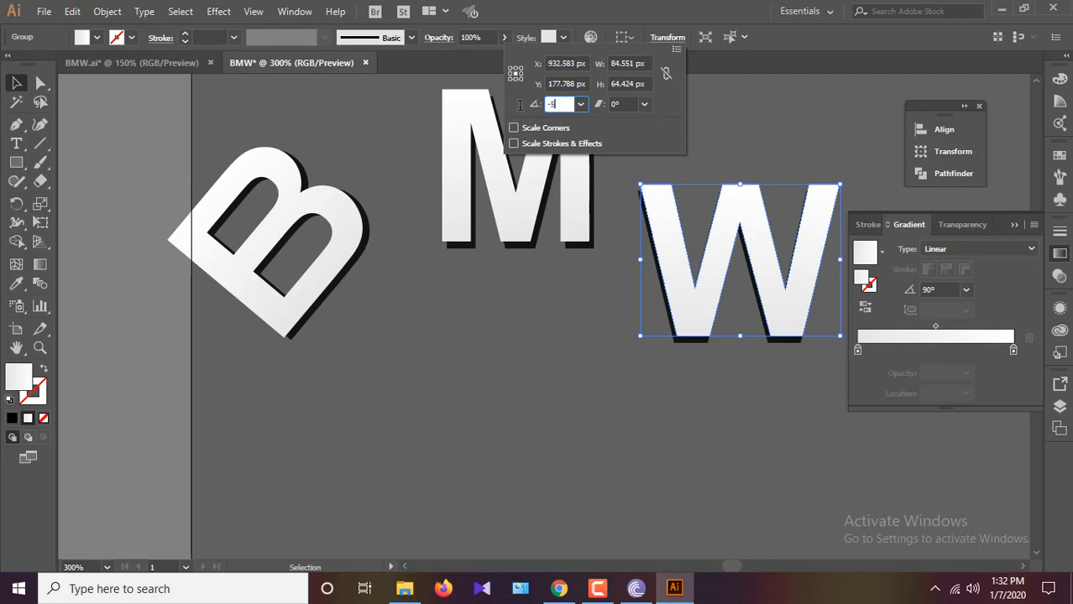
pyautogui.write('0')
pyautogui.press('Return')
pyautogui.click(375, 143)
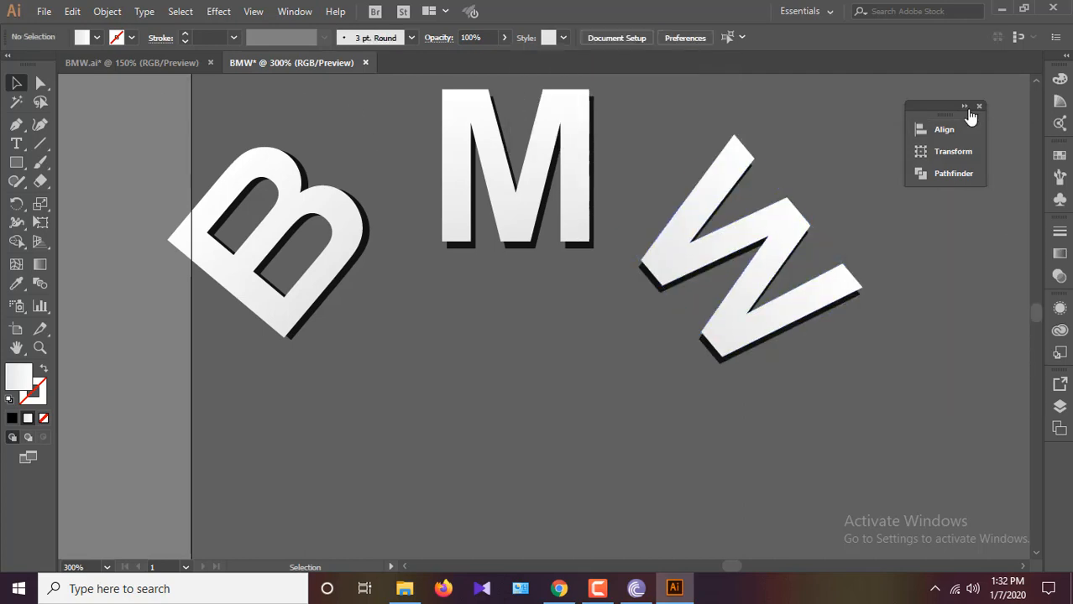
# Move the B, M and W onto the logo's black ring, with the M centered above the quartered circle.
pyautogui.scroll(-1, 504, 300)
pyautogui.moveTo(294, 229); pyautogui.dragTo(646, 143)
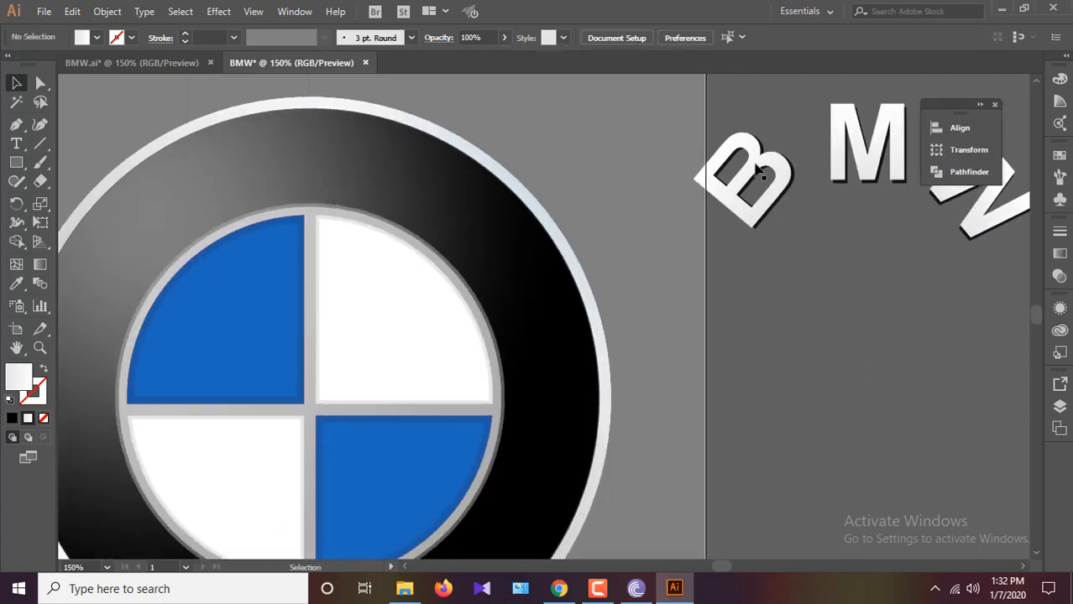
pyautogui.moveTo(753, 168); pyautogui.dragTo(159, 220)
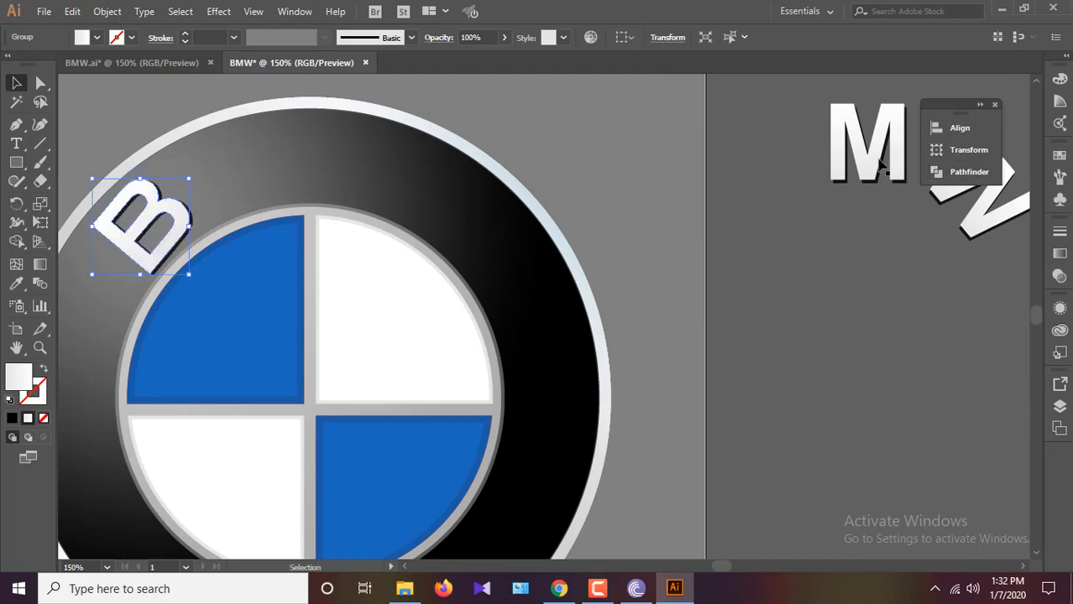
pyautogui.moveTo(871, 168); pyautogui.dragTo(319, 189)
pyautogui.moveTo(982, 223); pyautogui.dragTo(502, 252)
pyautogui.click(876, 251)
pyautogui.click(504, 261)
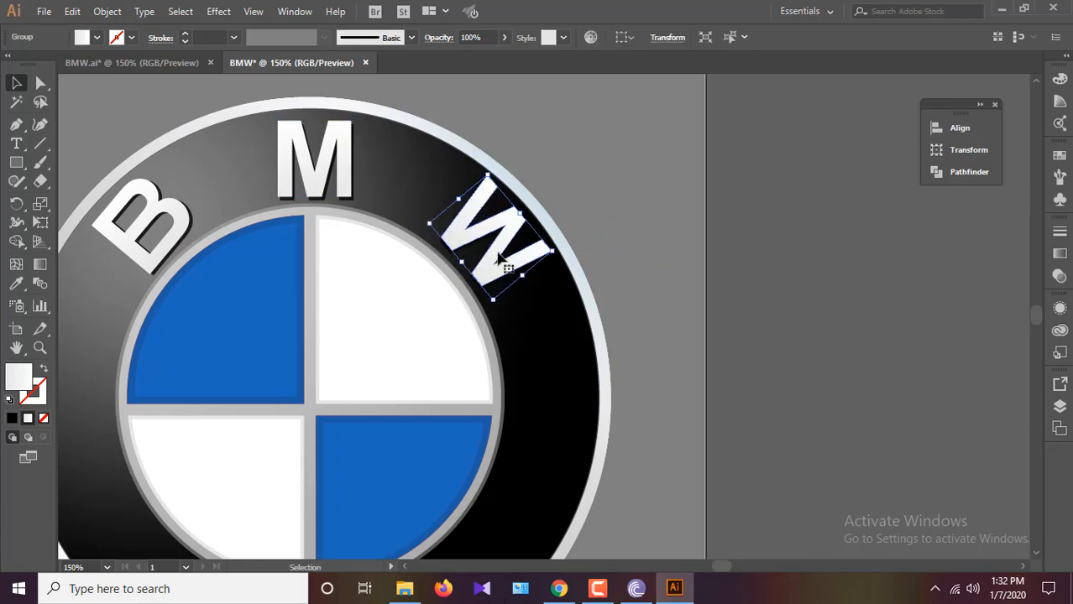
# Turn off Snap to Grid and fine-tune the positions of the W and M on the black ring.
pyautogui.click(253, 11)
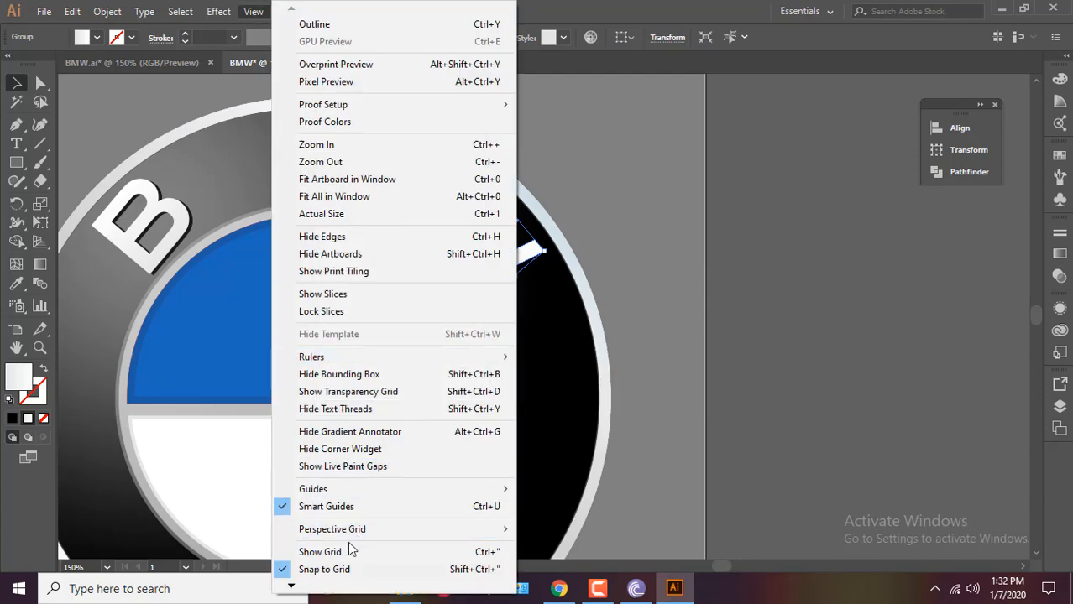
pyautogui.click(346, 569)
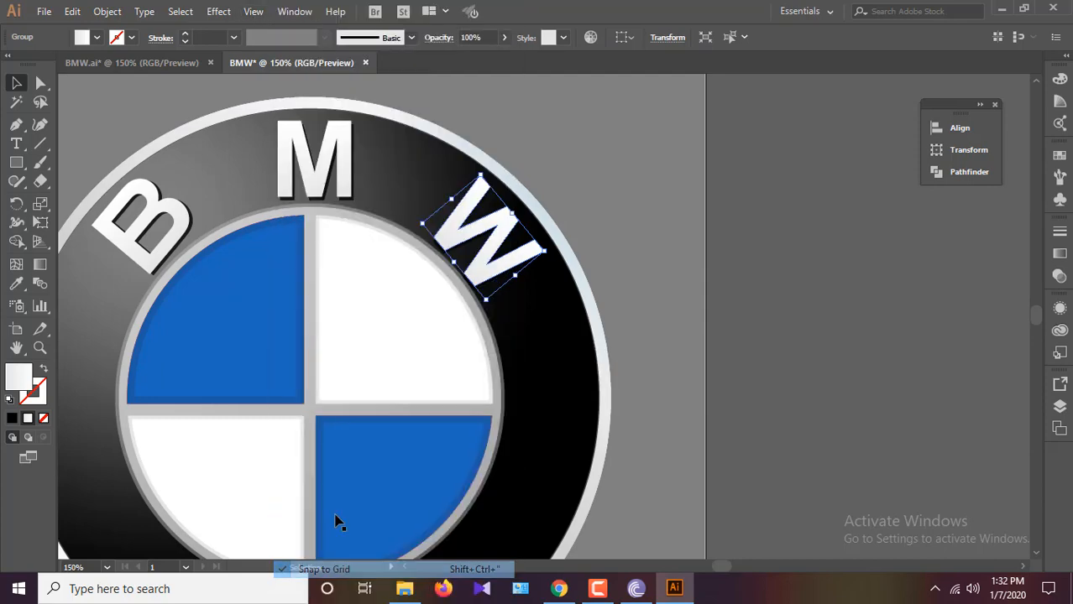
pyautogui.moveTo(497, 261); pyautogui.dragTo(492, 223)
pyautogui.moveTo(312, 158); pyautogui.dragTo(313, 187)
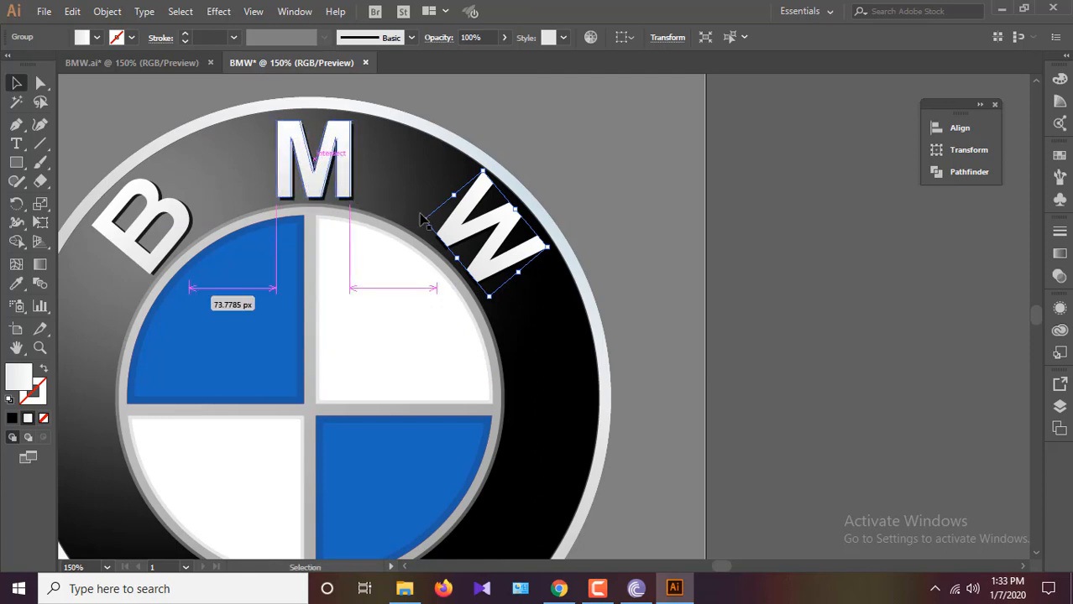
pyautogui.click(495, 240)
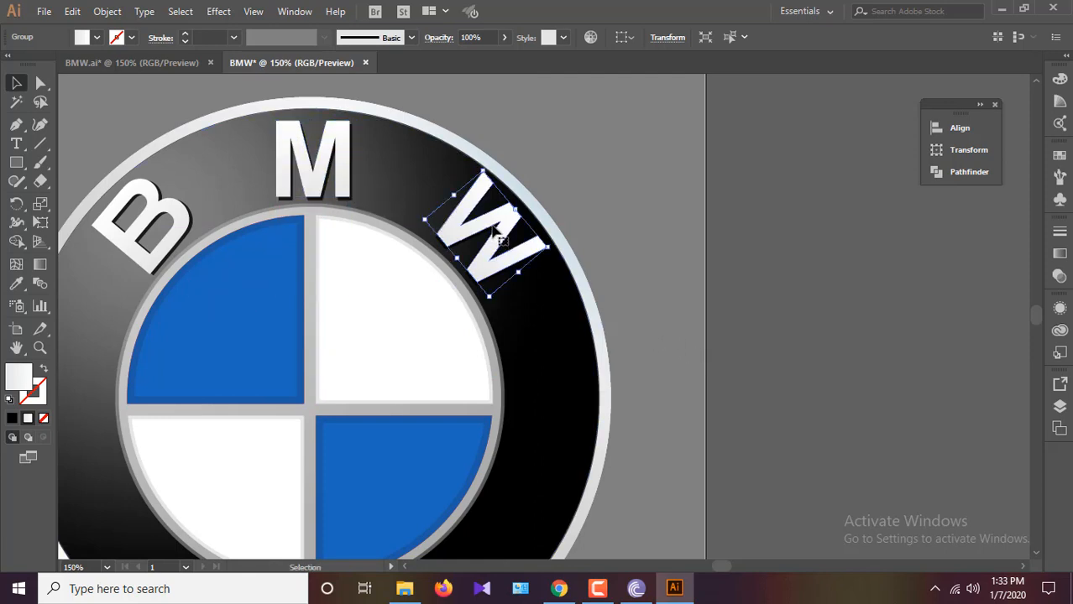
pyautogui.moveTo(481, 225); pyautogui.dragTo(477, 225)
pyautogui.click(605, 324)
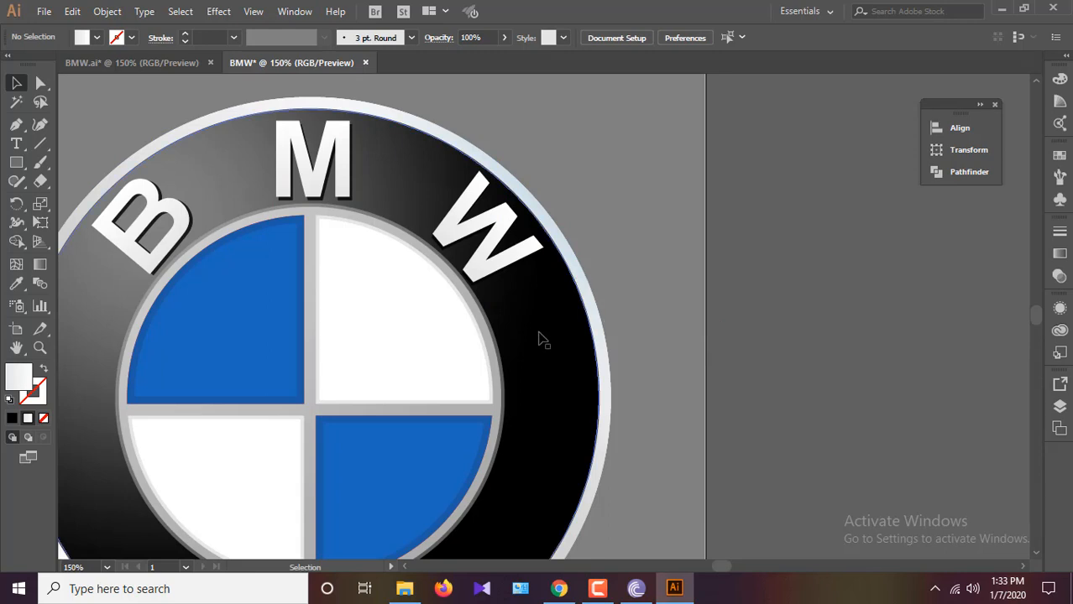
# Ungroup the emblem artwork and select the 50% opacity circle around the blue and white quarters.
pyautogui.hotkey('ctrl', '-')
pyautogui.hotkey('ctrl', '-')
pyautogui.hotkey('ctrl', '-')
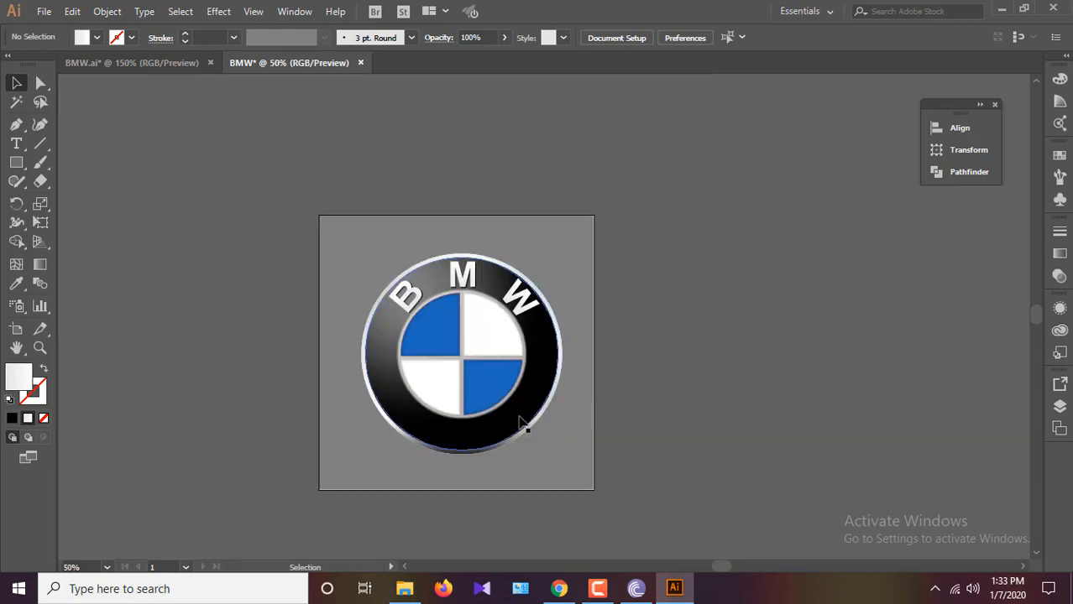
pyautogui.hotkey('ctrl', '+')
pyautogui.hotkey('ctrl', '+')
pyautogui.hotkey('ctrl', '+')
pyautogui.click(355, 245)
pyautogui.rightClick(354, 244)
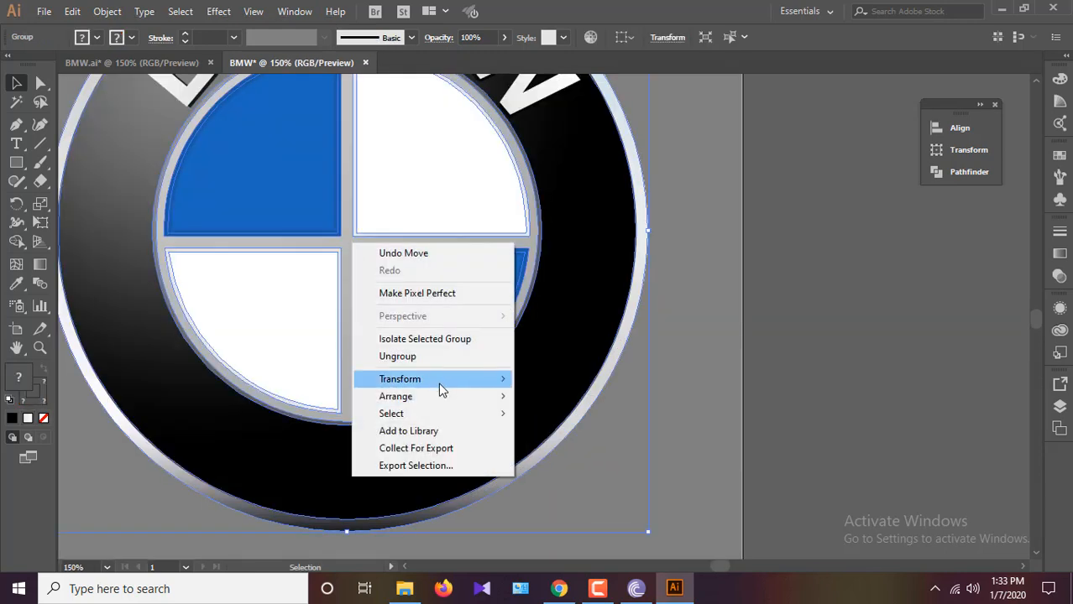
pyautogui.click(742, 387)
pyautogui.click(346, 252)
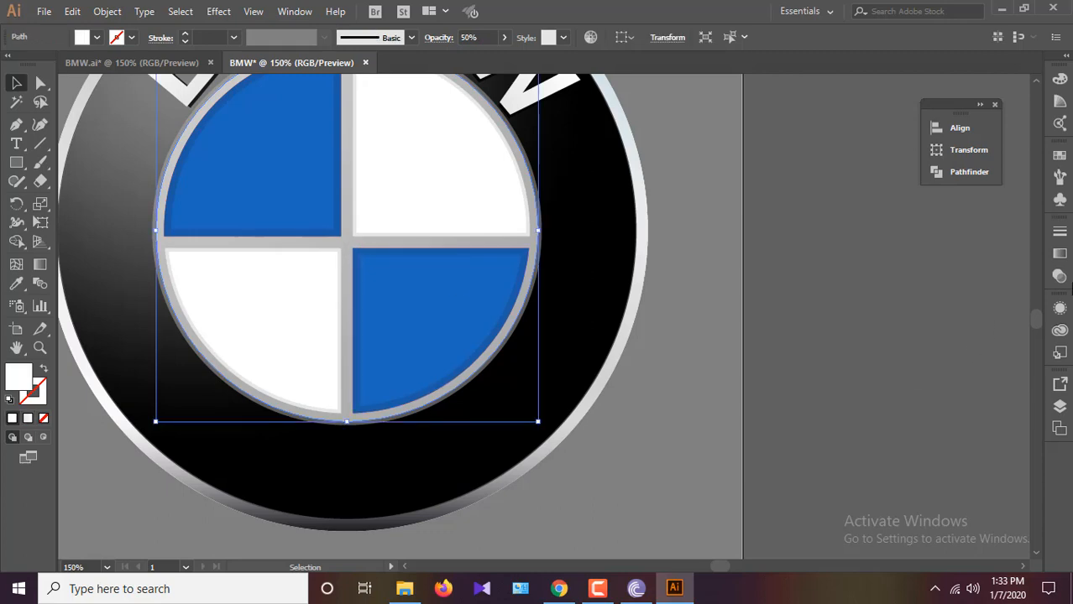
# Fill the selected circle around the quarters with a radial gradient.
pyautogui.click(1059, 254)
pyautogui.click(937, 340)
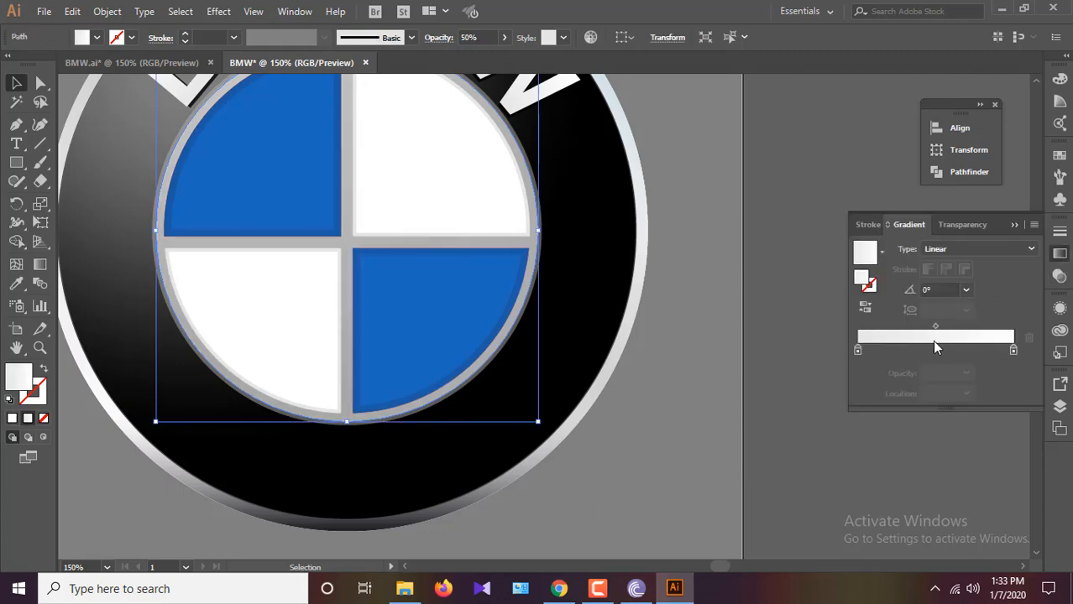
pyautogui.click(961, 248)
pyautogui.click(949, 281)
# Try a darker grey swatch for the first stop of the circle's radial gradient and undo it.
pyautogui.doubleClick(857, 350)
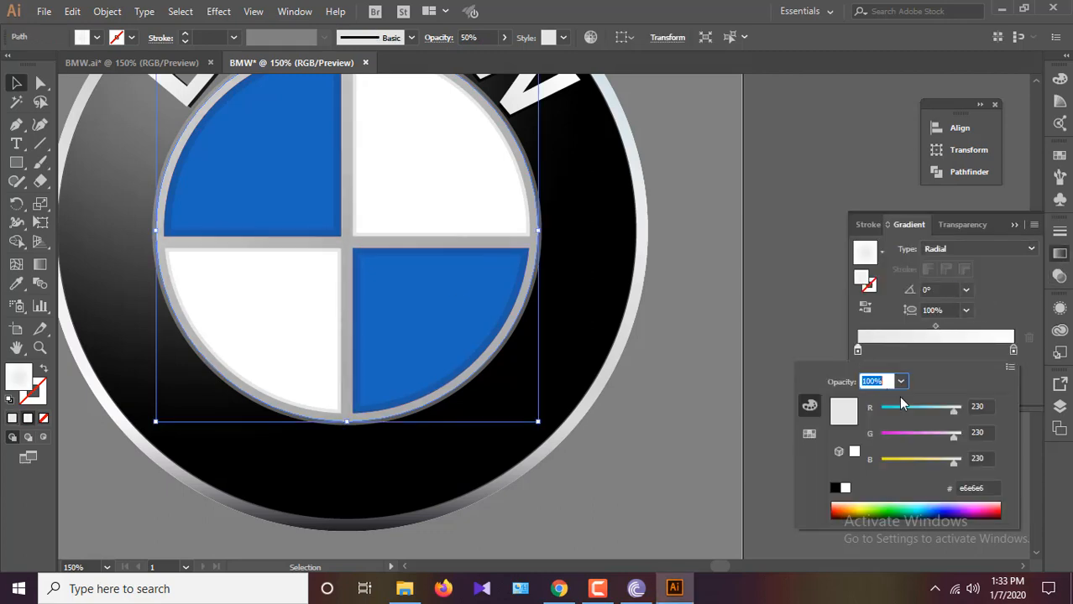
pyautogui.click(809, 434)
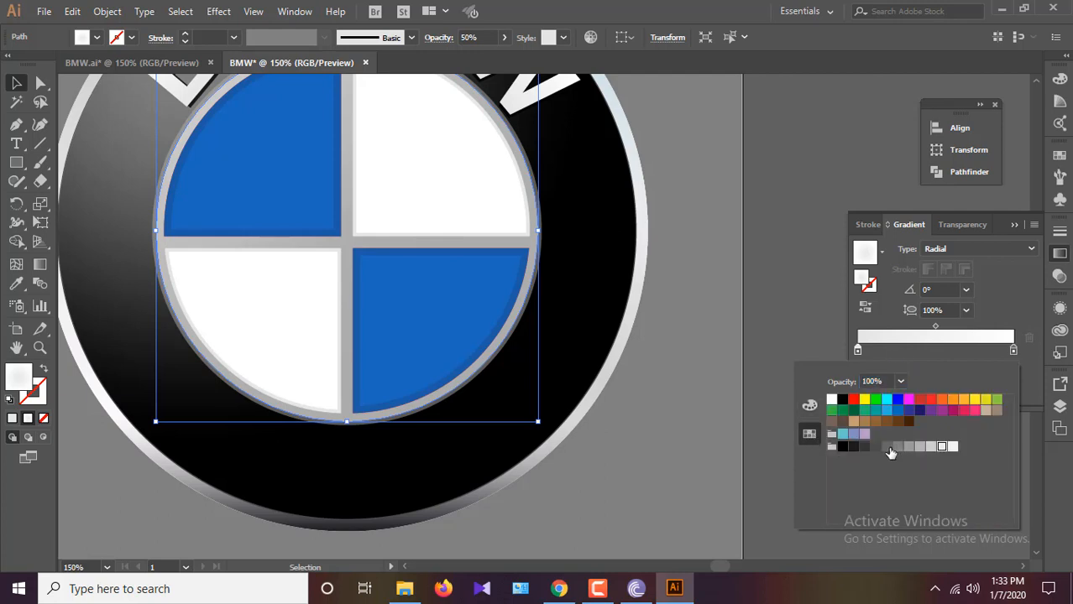
pyautogui.click(890, 449)
pyautogui.hotkey('ctrl', 'z')
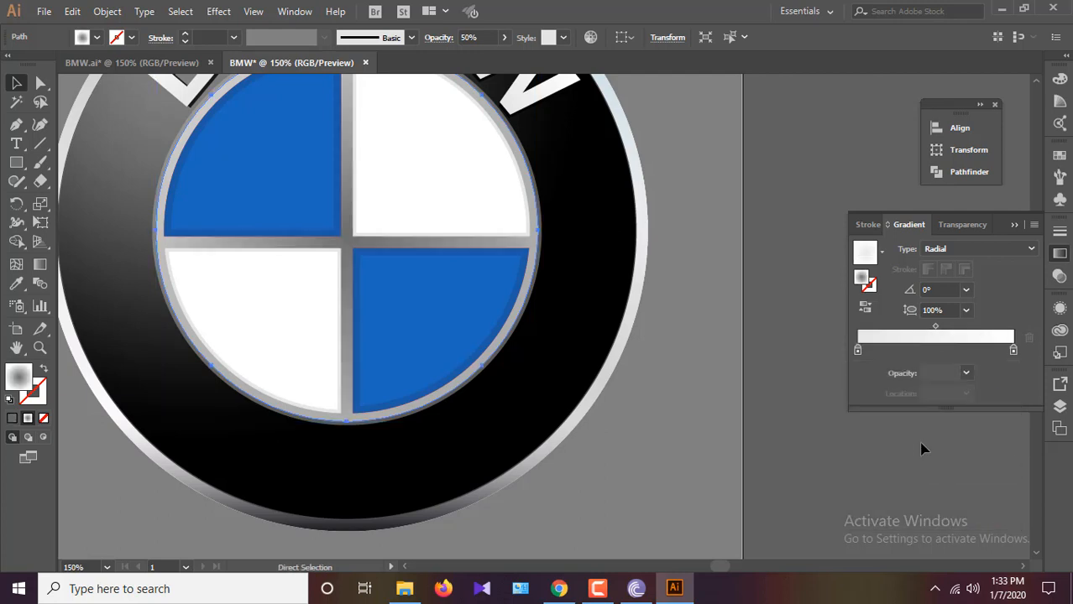
# Add a middle color stop to the circle's radial gradient and set its location to 50%.
pyautogui.click(937, 351)
pyautogui.moveTo(950, 393); pyautogui.dragTo(898, 393)
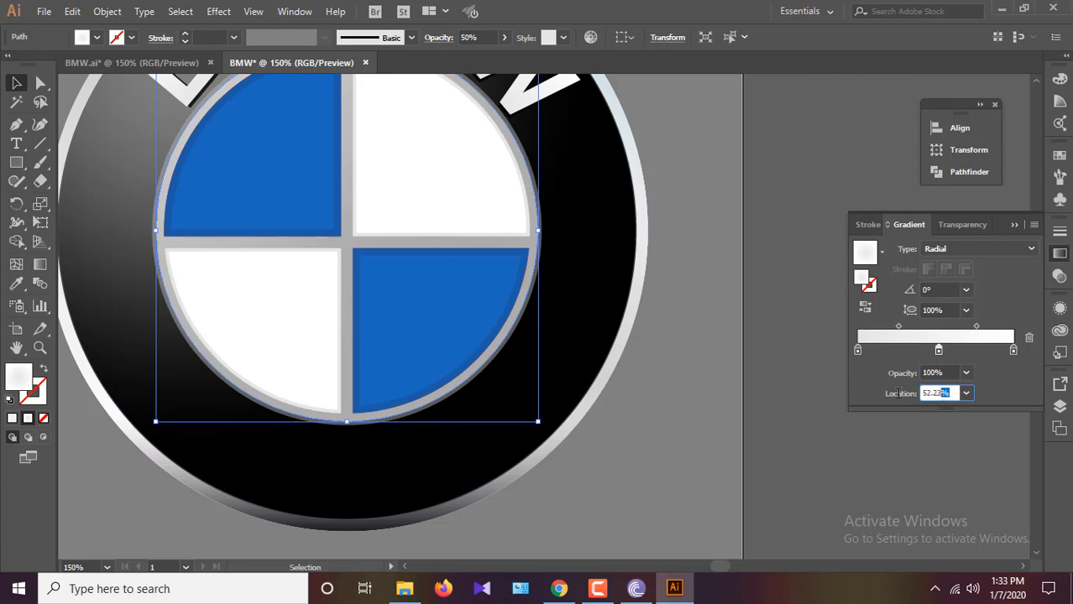
pyautogui.write('50')
pyautogui.press('Return')
# Set the end stop of the circle's gradient to the light grey e6e6e6 swatch, check the other stops and deselect the circle.
pyautogui.click(856, 349)
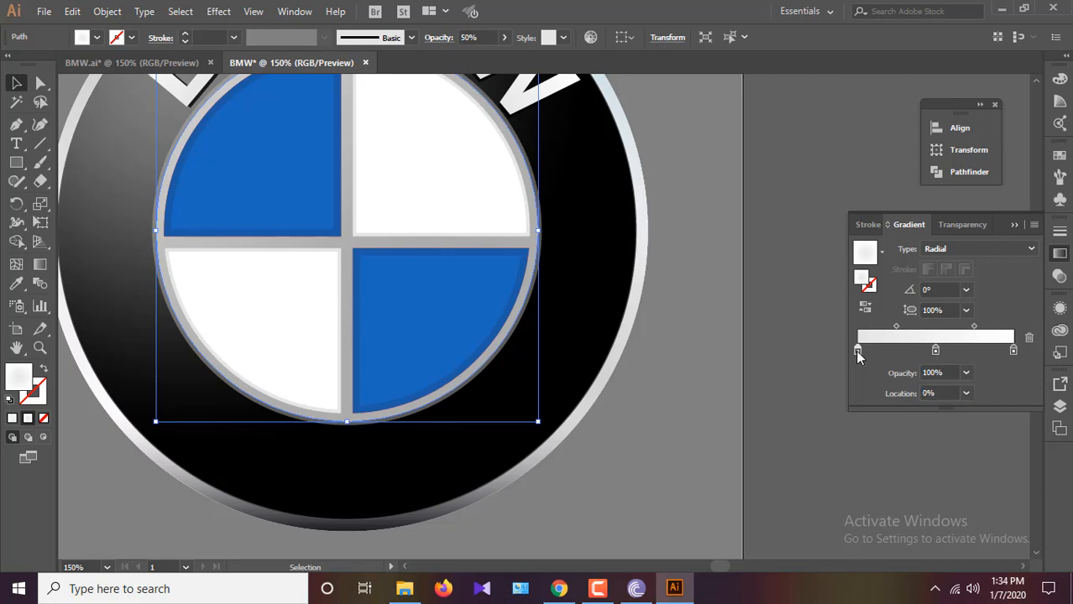
pyautogui.doubleClick(856, 350)
pyautogui.doubleClick(1013, 350)
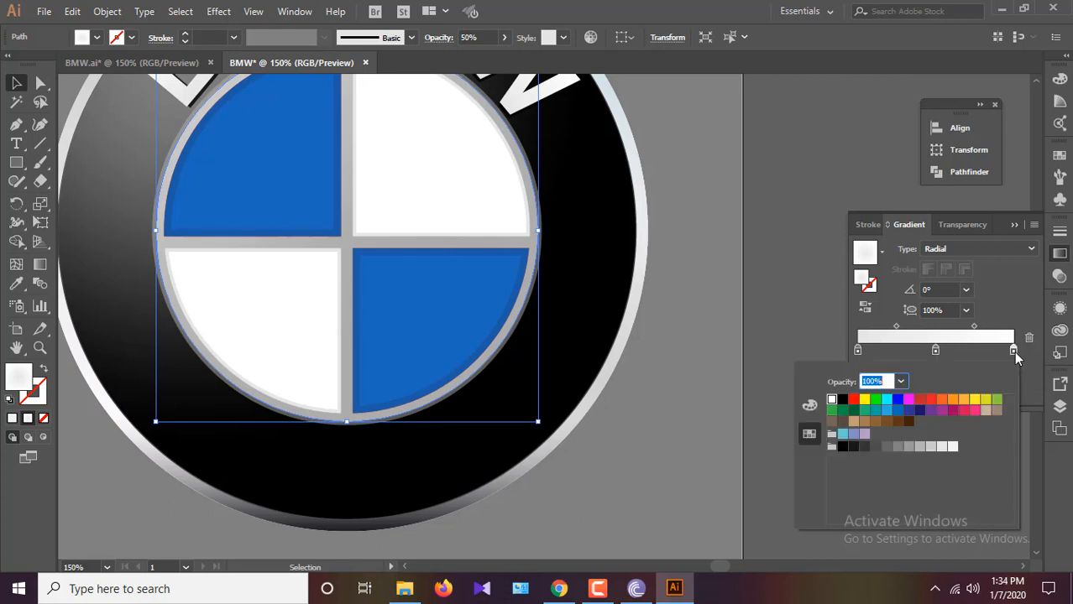
pyautogui.click(939, 449)
pyautogui.click(935, 350)
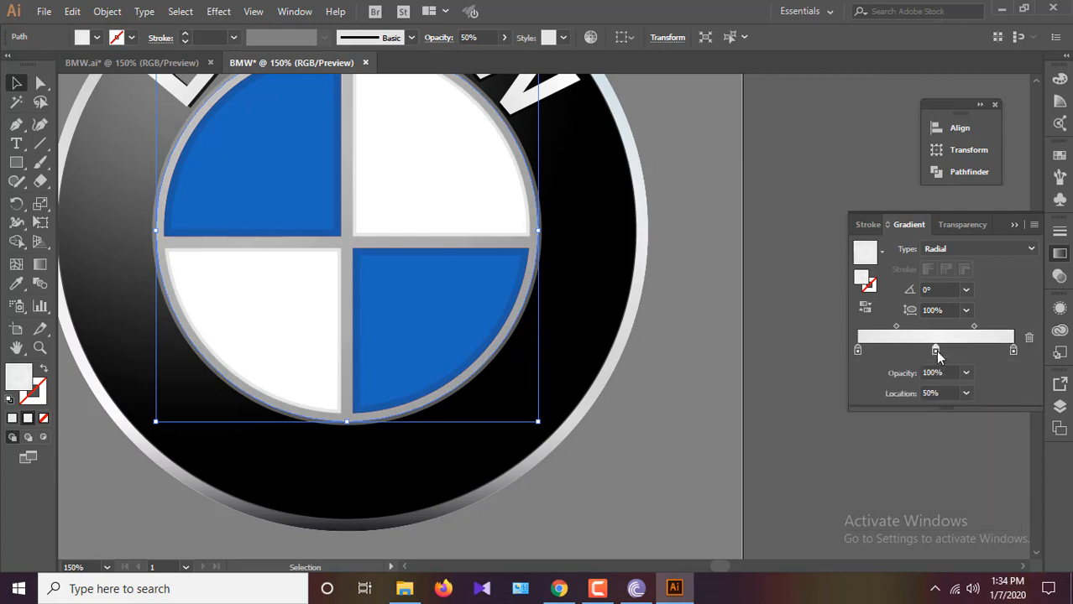
pyautogui.doubleClick(935, 350)
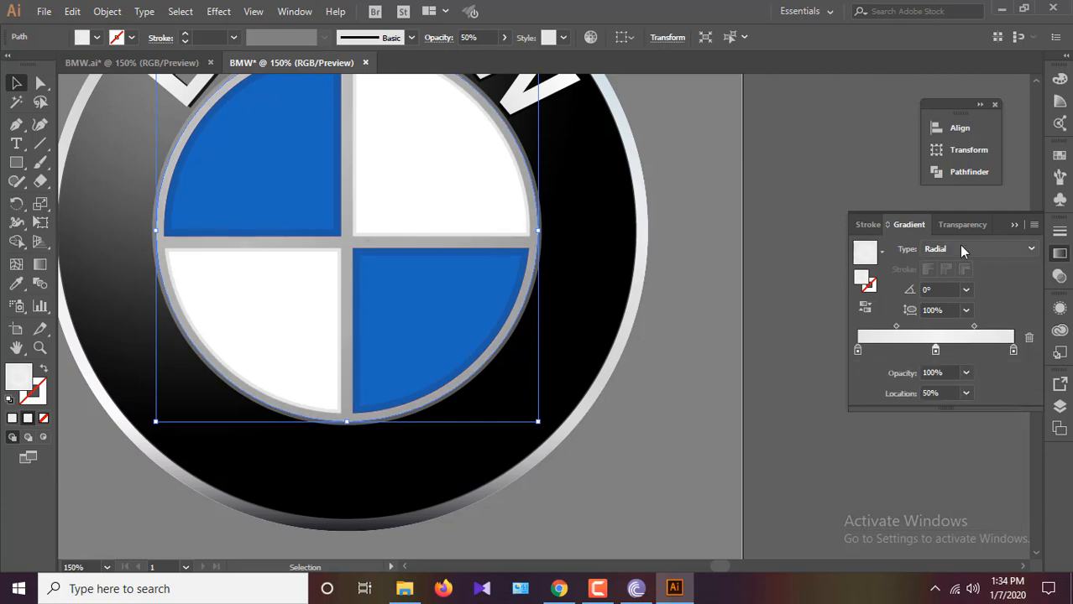
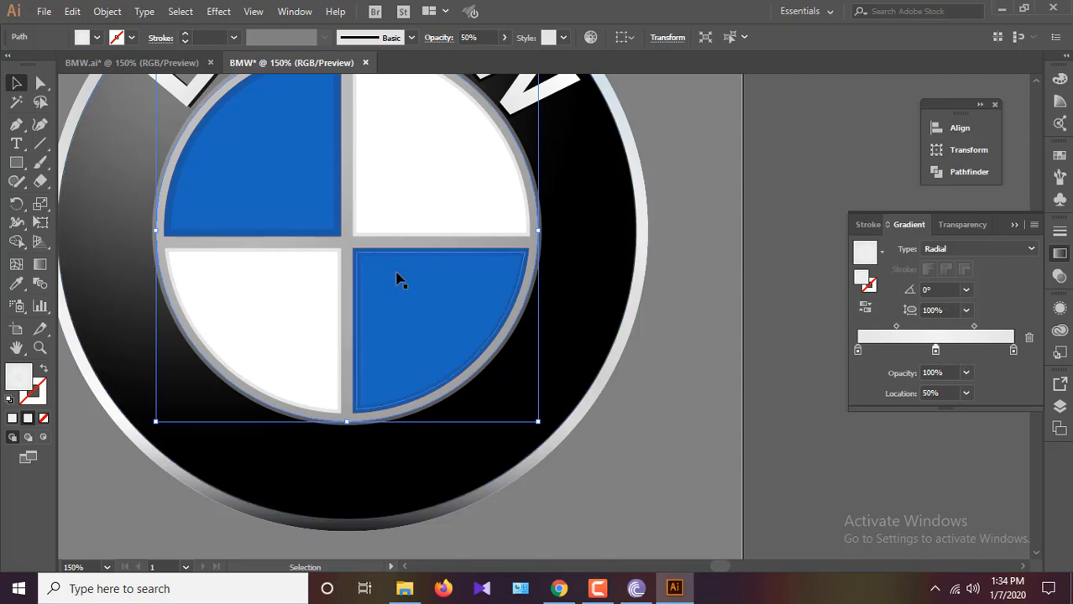
pyautogui.click(808, 417)
# Unlock the background rectangle, apply the radial gradient fill to it and remove the gradient's middle stop.
pyautogui.scroll(-3, 807, 412)
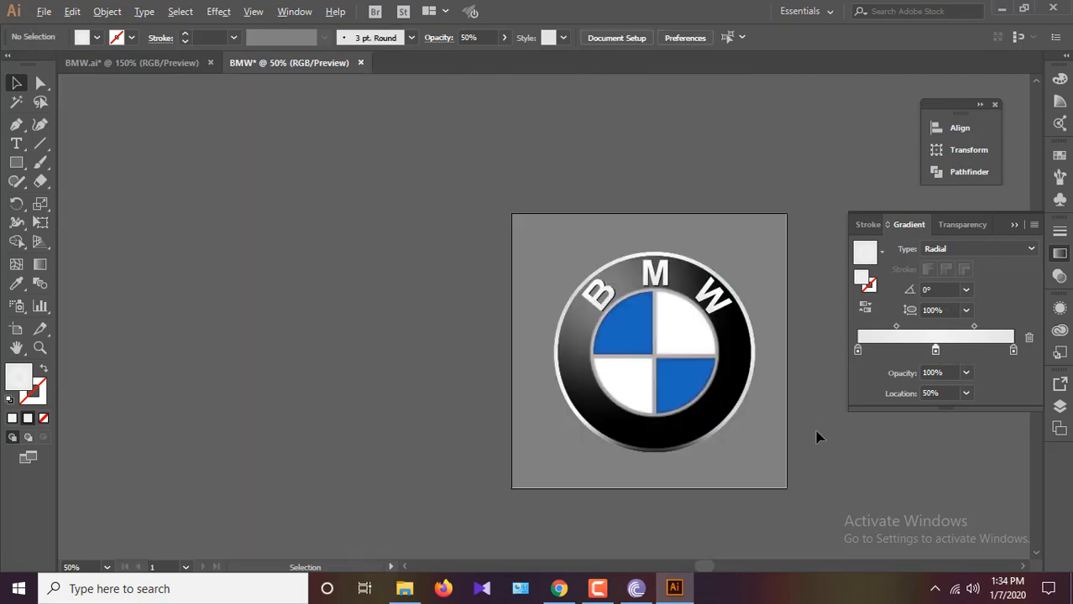
pyautogui.moveTo(814, 433); pyautogui.dragTo(629, 337)
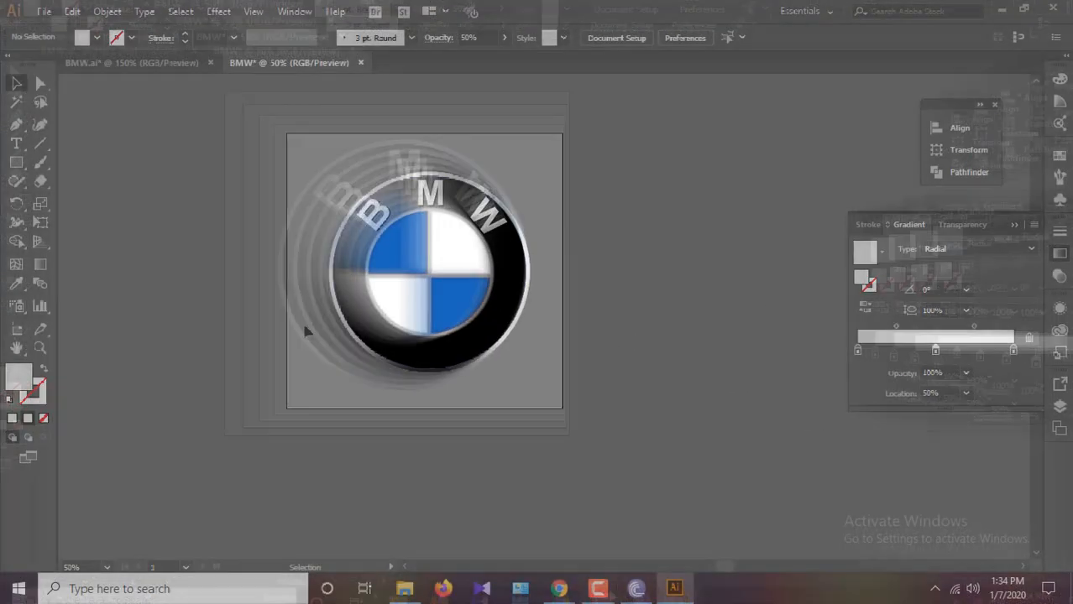
pyautogui.click(107, 10)
pyautogui.click(177, 102)
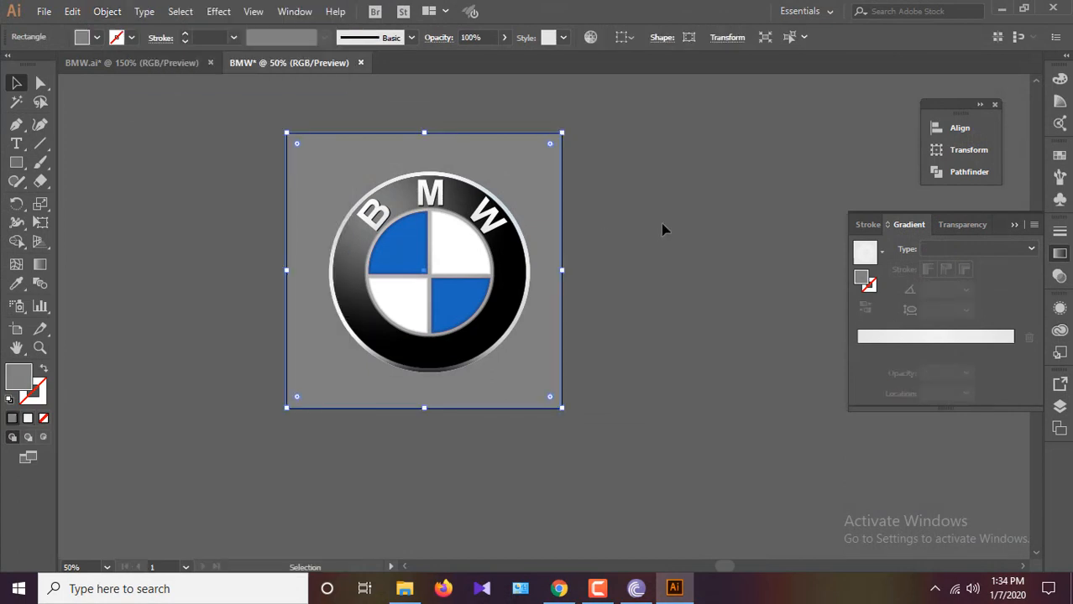
pyautogui.click(935, 350)
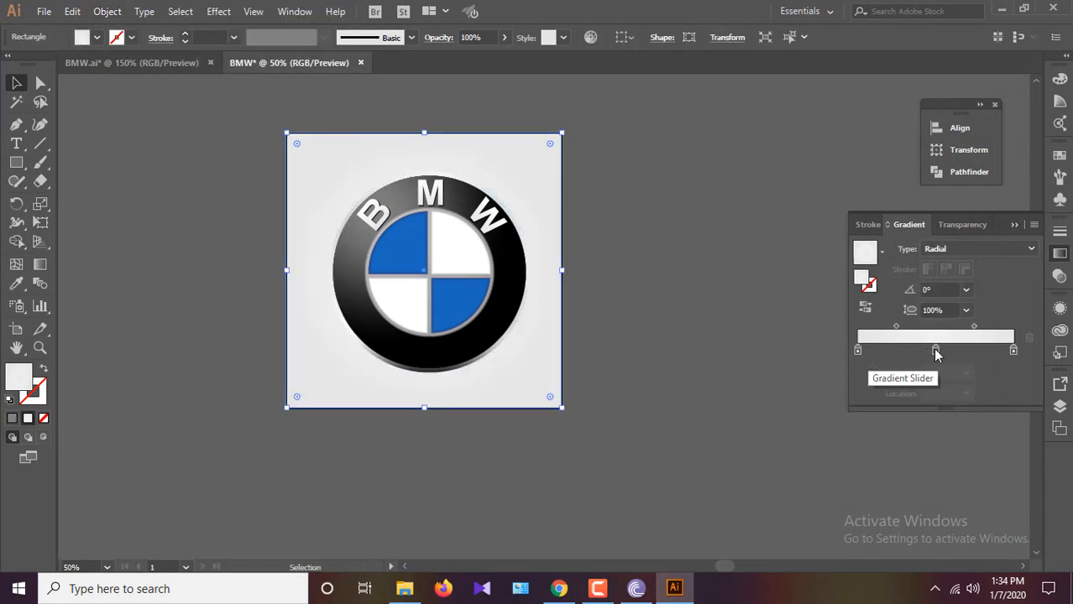
pyautogui.moveTo(936, 353); pyautogui.dragTo(797, 332)
# Set the first color stop of the background's radial gradient to RGB 0, 54, 107.
pyautogui.doubleClick(858, 352)
pyautogui.click(809, 403)
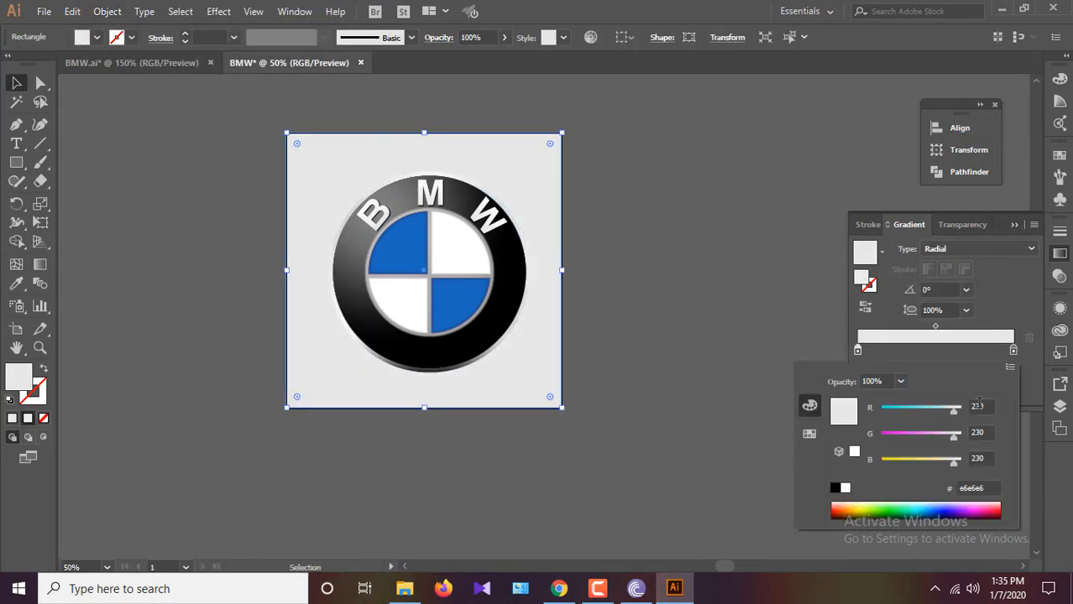
pyautogui.write('0')
pyautogui.press('Tab')
pyautogui.write('54')
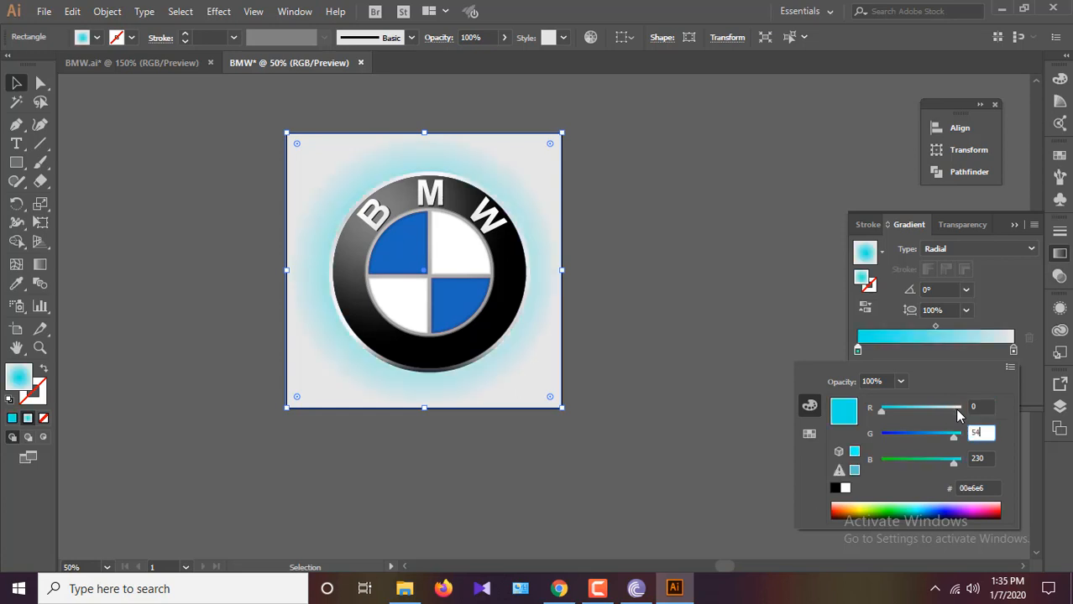
pyautogui.press('Tab')
pyautogui.write('107')
pyautogui.press('Return')
# Set the end color stop of the background's radial gradient to black, RGB 0, 0, 0.
pyautogui.doubleClick(1010, 351)
pyautogui.click(1014, 359)
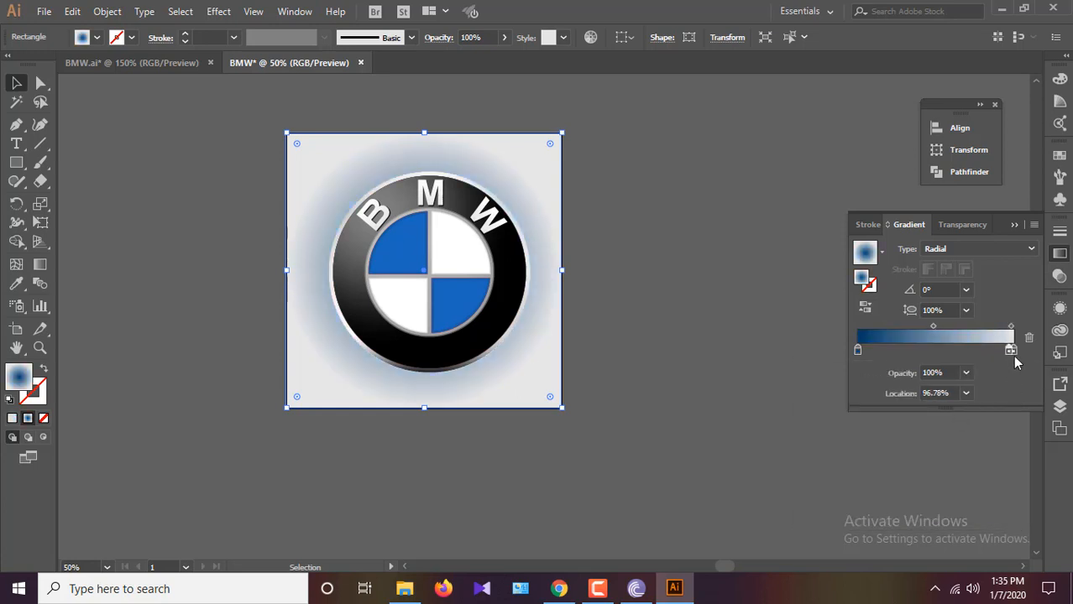
pyautogui.doubleClick(1011, 351)
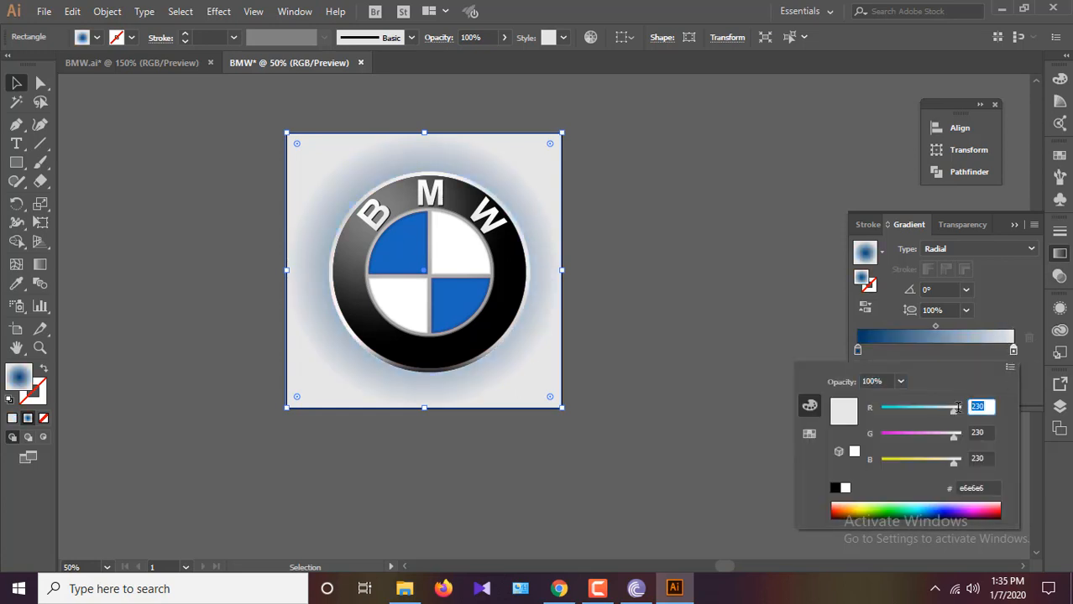
pyautogui.write('0')
pyautogui.press('Tab')
pyautogui.write('0')
pyautogui.press('Tab')
pyautogui.write('0')
pyautogui.press('Return')
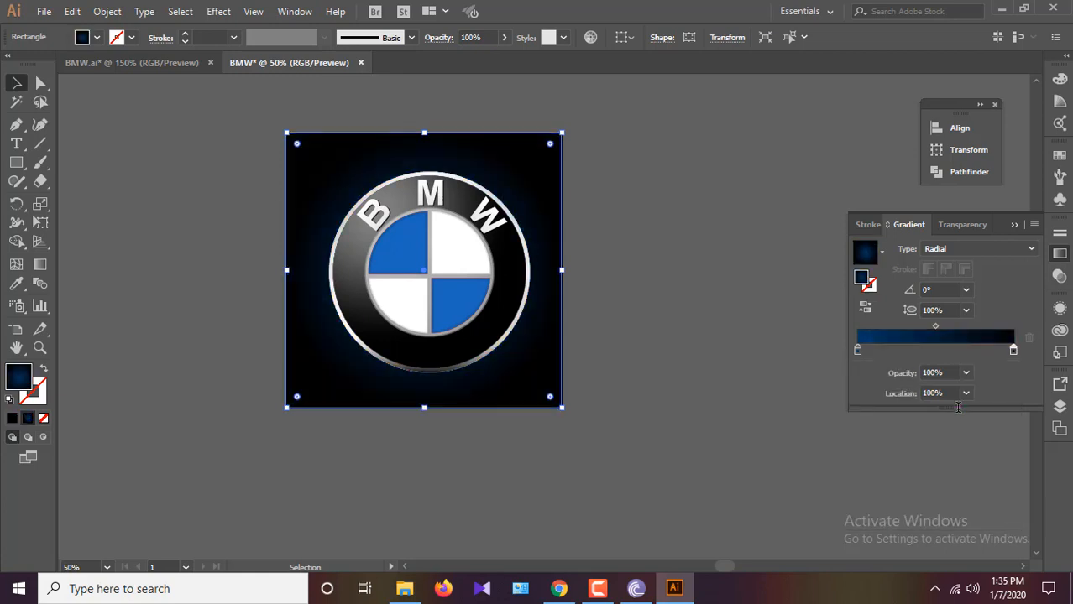
# Extend the background's radial gradient well beyond the rectangle's edge with the Gradient tool and deselect the rectangle.
pyautogui.click(40, 265)
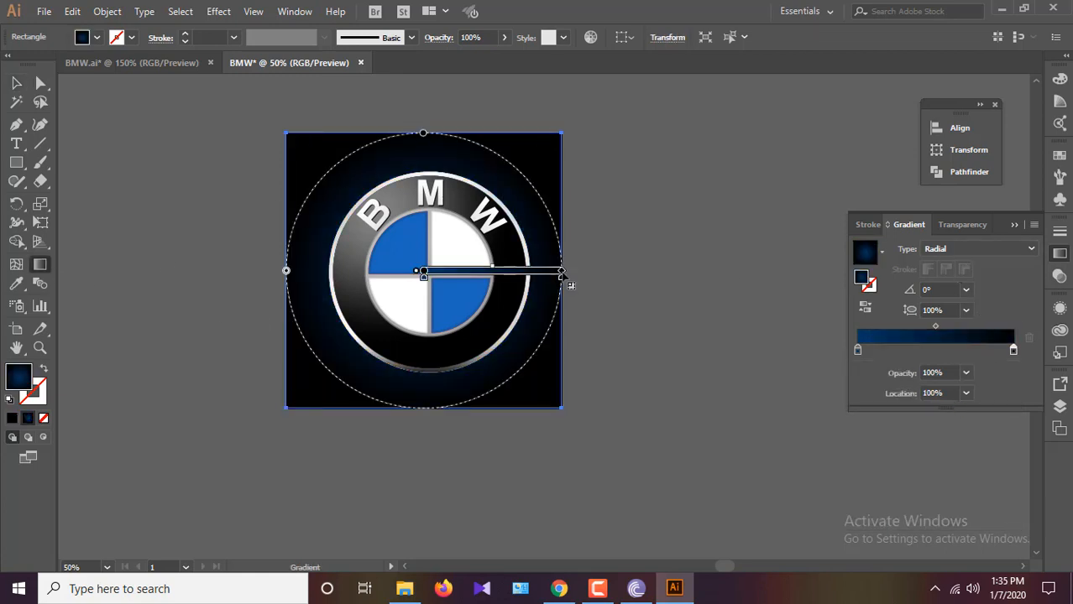
pyautogui.moveTo(562, 275); pyautogui.dragTo(650, 271)
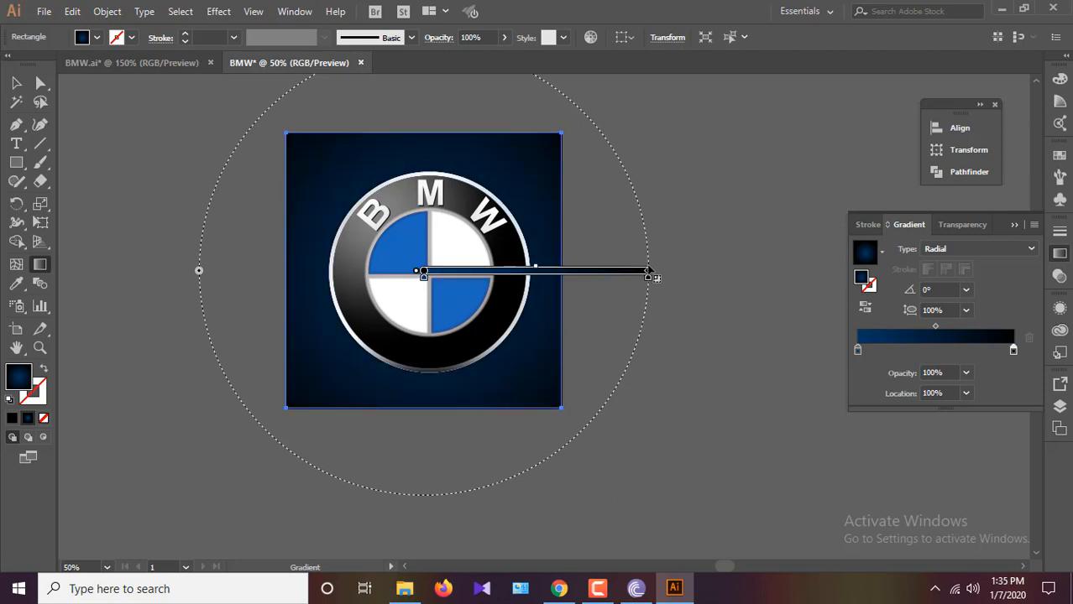
pyautogui.click(15, 84)
pyautogui.click(709, 367)
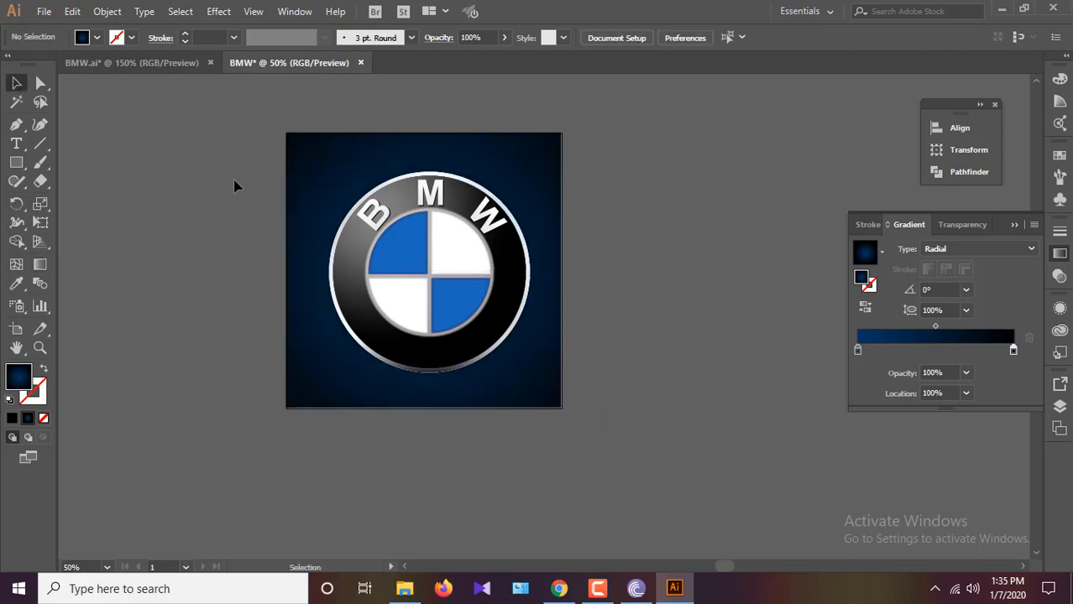